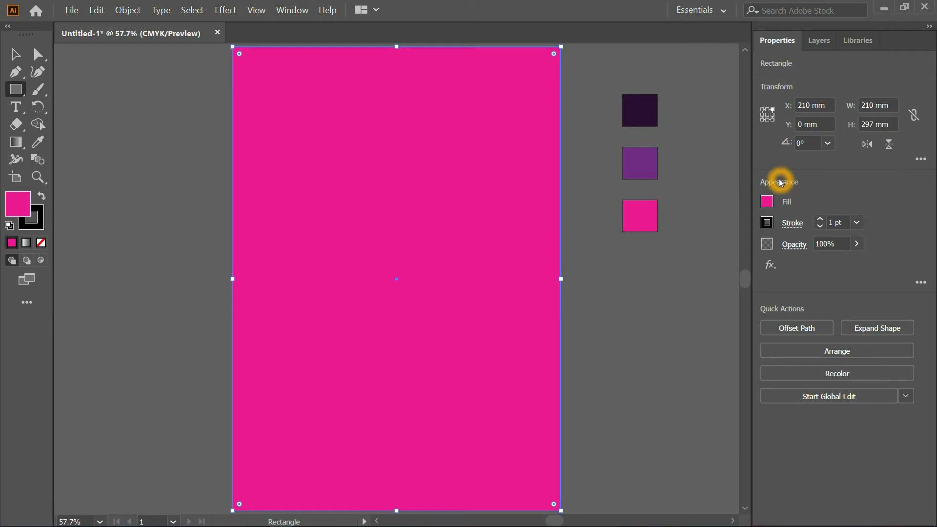
# - Show the Gradient settings and apply the default white-to-black linear gradient as the fill of the page-sized rectangle
pyautogui.click(16, 141)
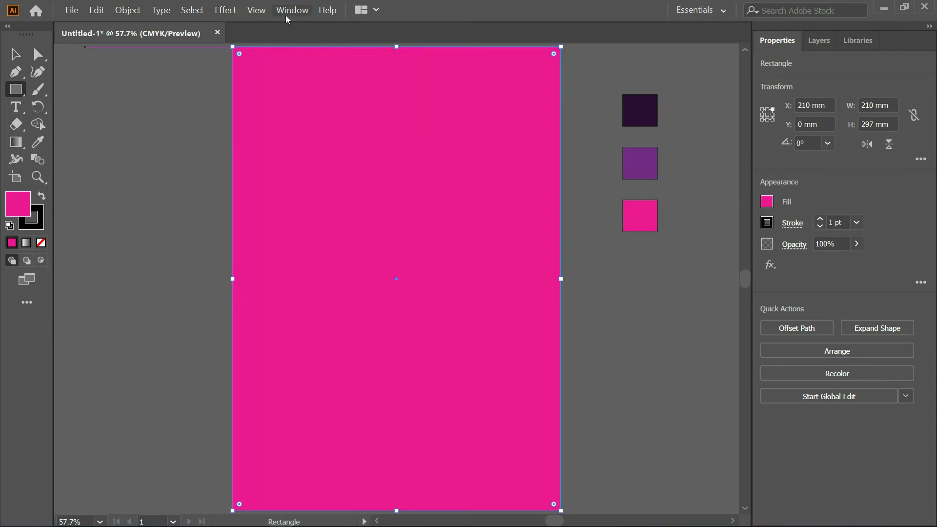
pyautogui.click(292, 10)
pyautogui.click(363, 276)
pyautogui.moveTo(183, 324); pyautogui.dragTo(672, 271)
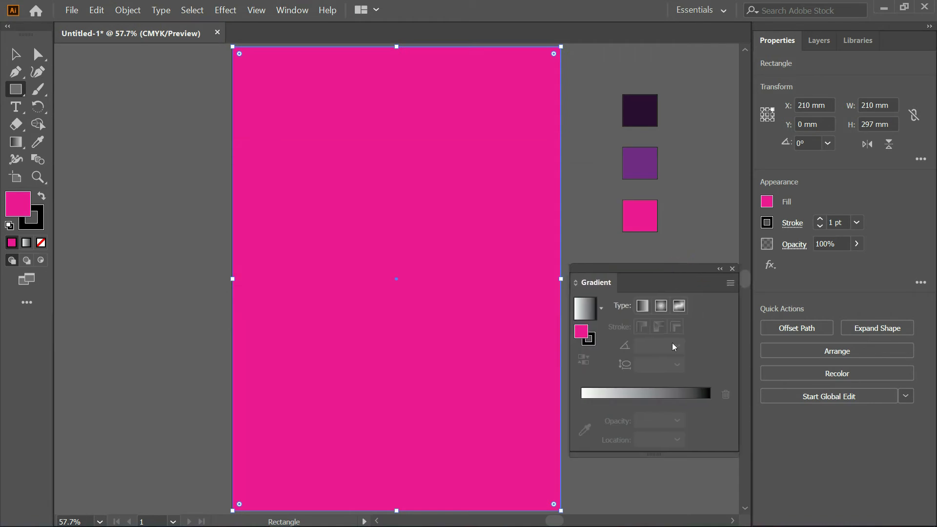
pyautogui.click(644, 396)
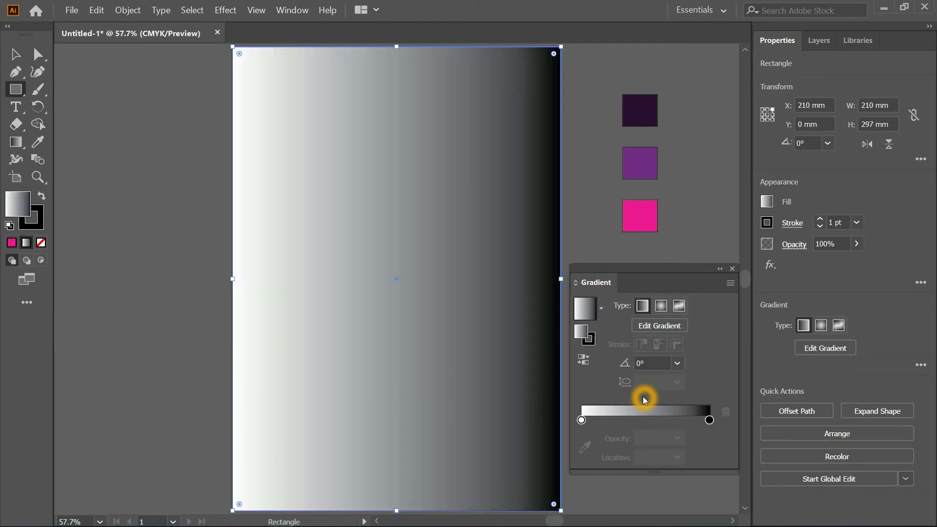
# - Try to sample the mid-purple swatch into the gradient's white starting stop with the Eyedropper tool
pyautogui.click(582, 419)
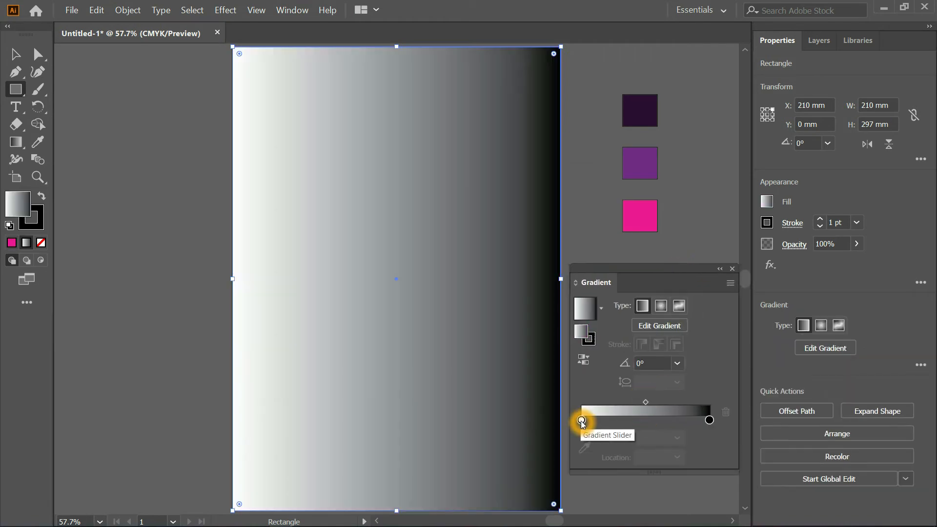
pyautogui.press('i')
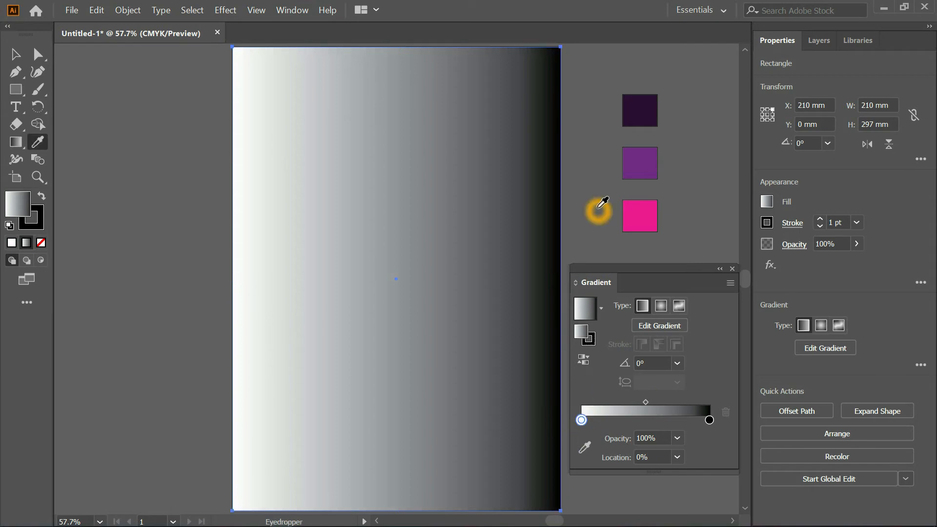
pyautogui.click(638, 168)
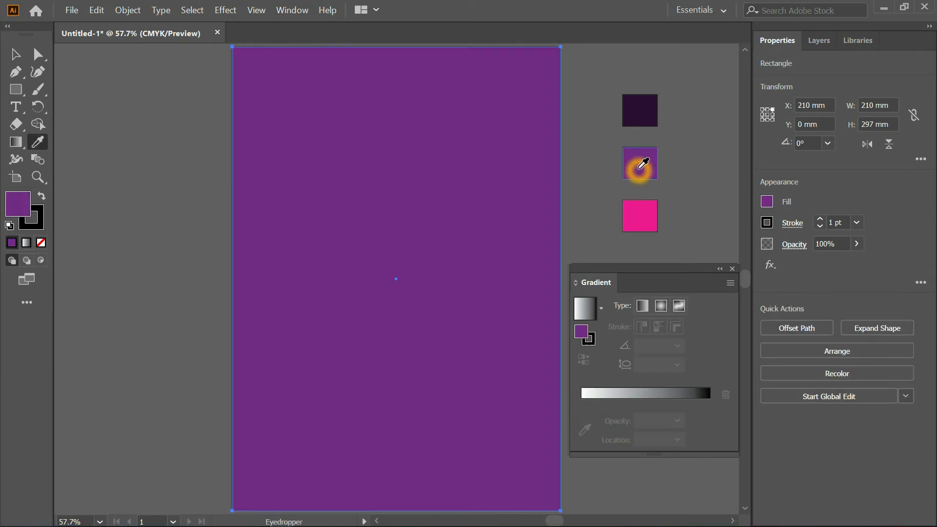
pyautogui.click(636, 392)
pyautogui.click(582, 419)
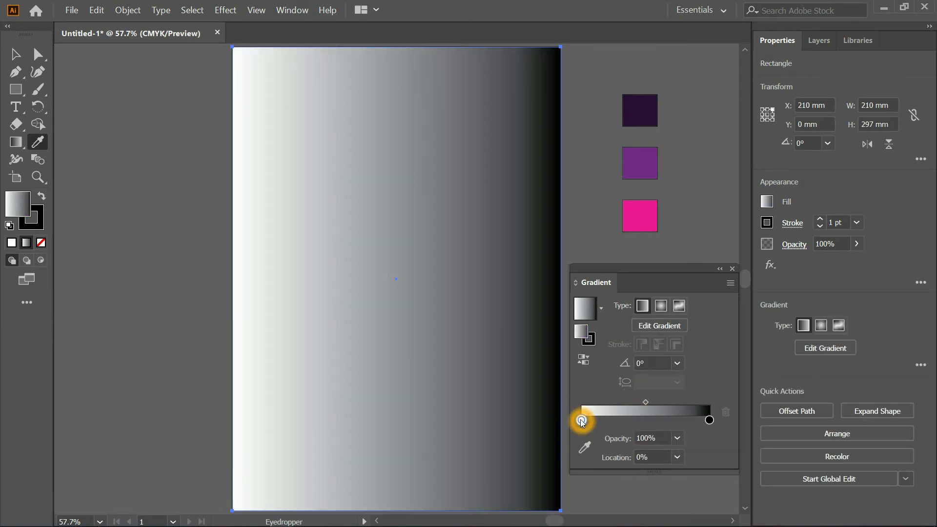
pyautogui.click(650, 172)
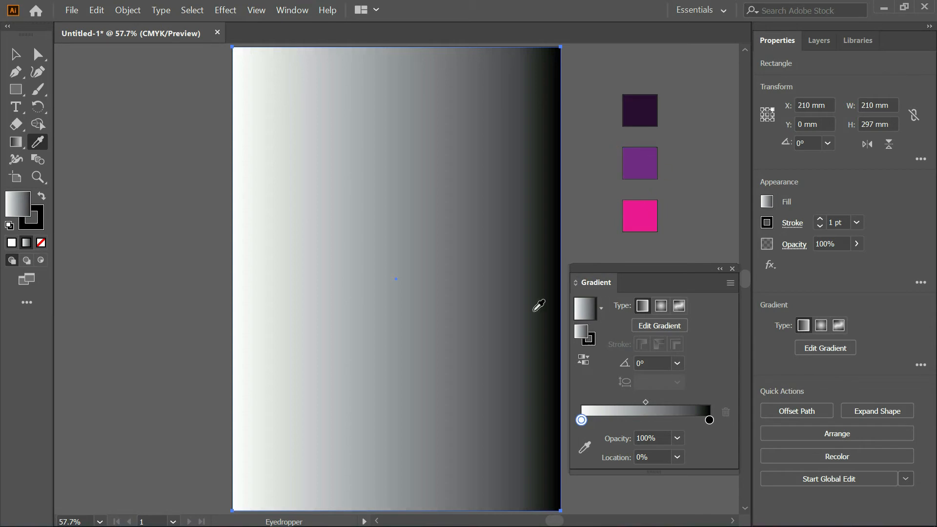
pyautogui.click(584, 310)
# - Try to sample the dark purple swatch into the gradient's black end stop, and reapply the white-to-black gradient fill
pyautogui.click(710, 421)
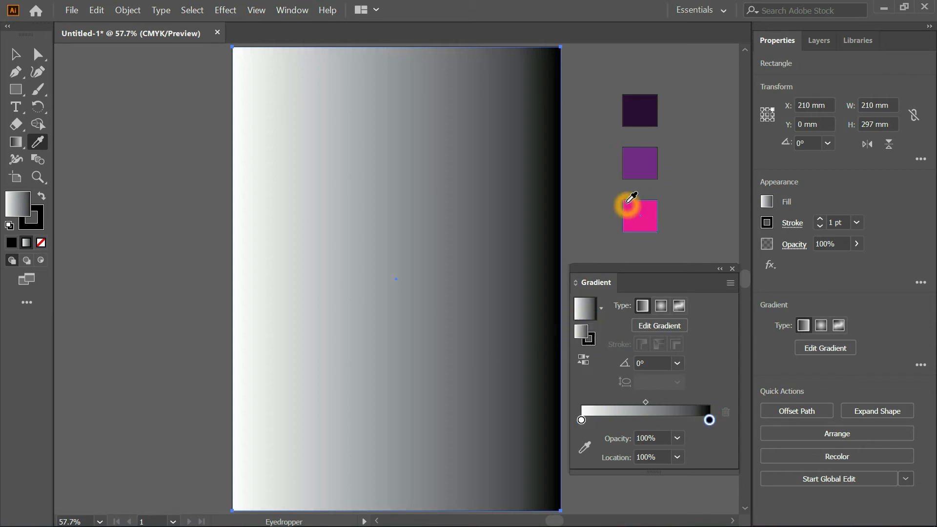
pyautogui.click(633, 107)
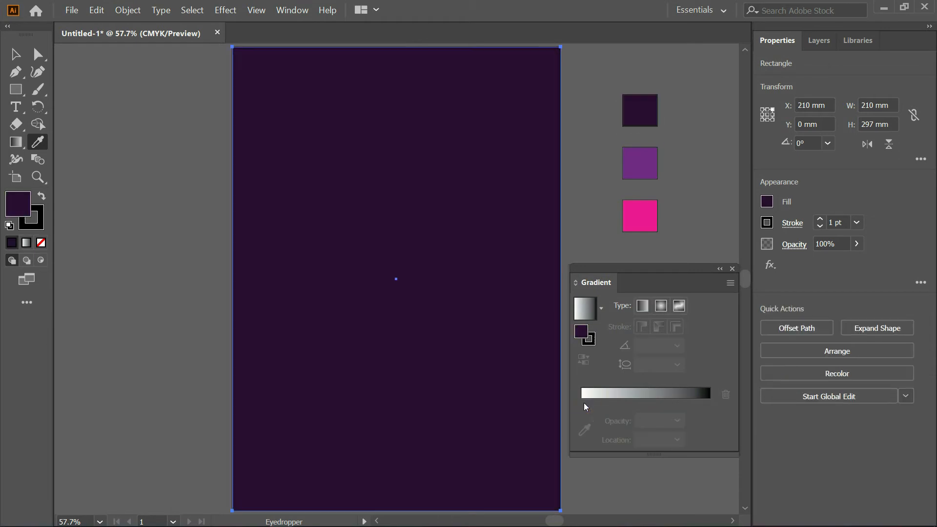
pyautogui.click(611, 396)
pyautogui.click(30, 251)
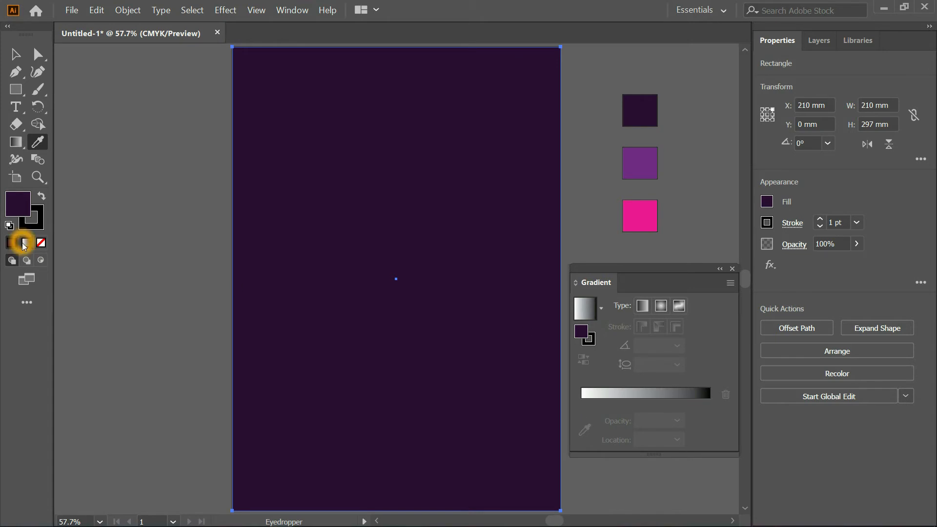
pyautogui.click(23, 244)
# - Recolor the gradient's starting stop with the pink swatch and its end stop with the dark purple swatch using the color picker
pyautogui.doubleClick(581, 420)
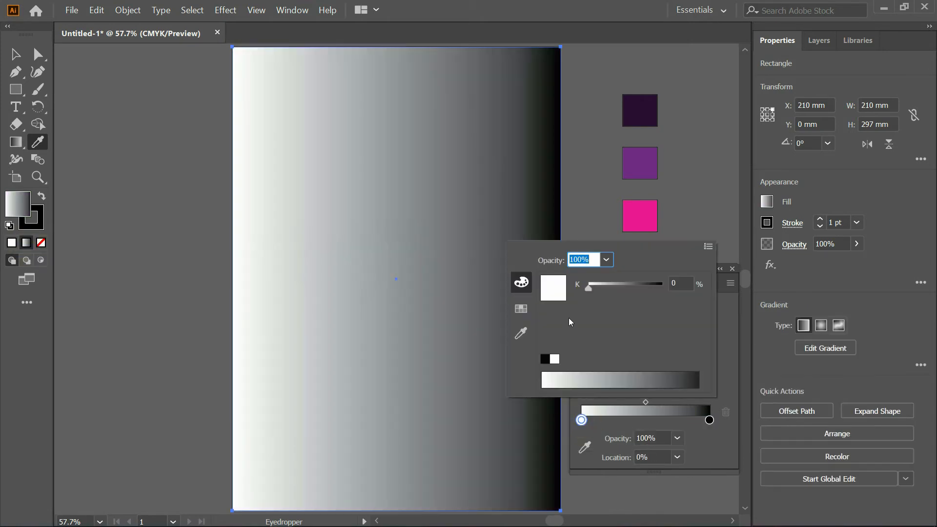
pyautogui.click(520, 308)
pyautogui.click(521, 333)
pyautogui.click(639, 215)
pyautogui.doubleClick(709, 402)
pyautogui.click(521, 316)
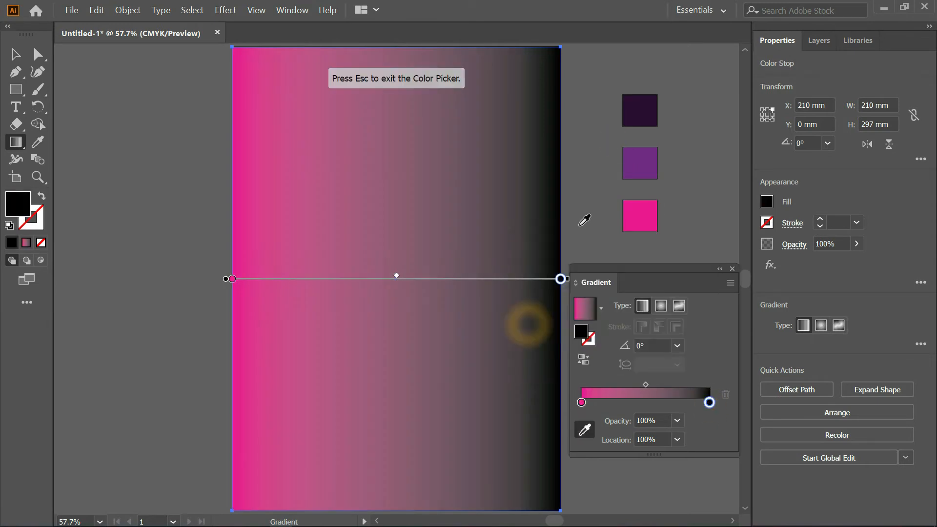
pyautogui.click(637, 113)
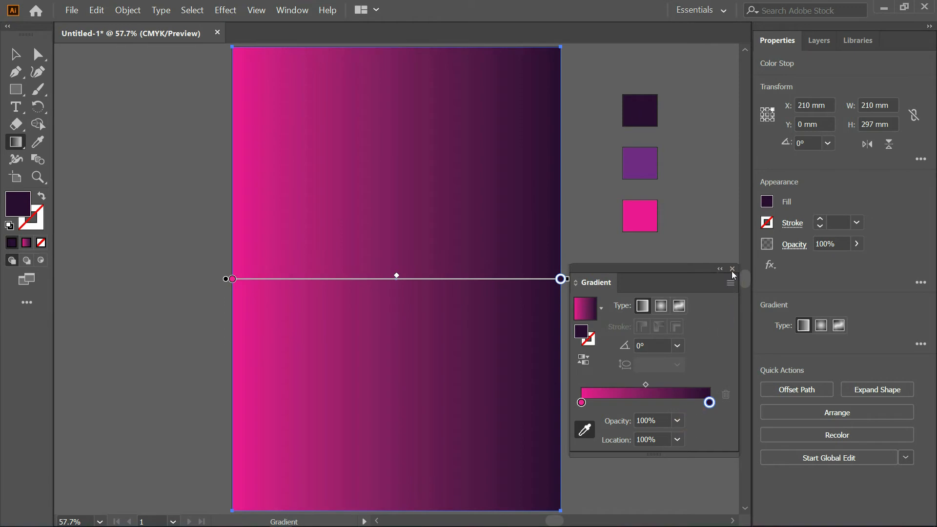
# - Draw the gradient direction down the rectangle from its top edge with the Gradient tool, and reset its angle to 0°
pyautogui.click(13, 140)
pyautogui.click(19, 142)
pyautogui.click(585, 429)
pyautogui.moveTo(408, 45); pyautogui.dragTo(411, 394)
pyautogui.scroll(4, 440, 299)
pyautogui.scroll(-4, 439, 299)
pyautogui.press('space')
pyautogui.moveTo(454, 246)
pyautogui.mouseDown()
pyautogui.moveTo(464, 347)
pyautogui.moveTo(424, 345)
pyautogui.mouseUp()
pyautogui.click(676, 345)
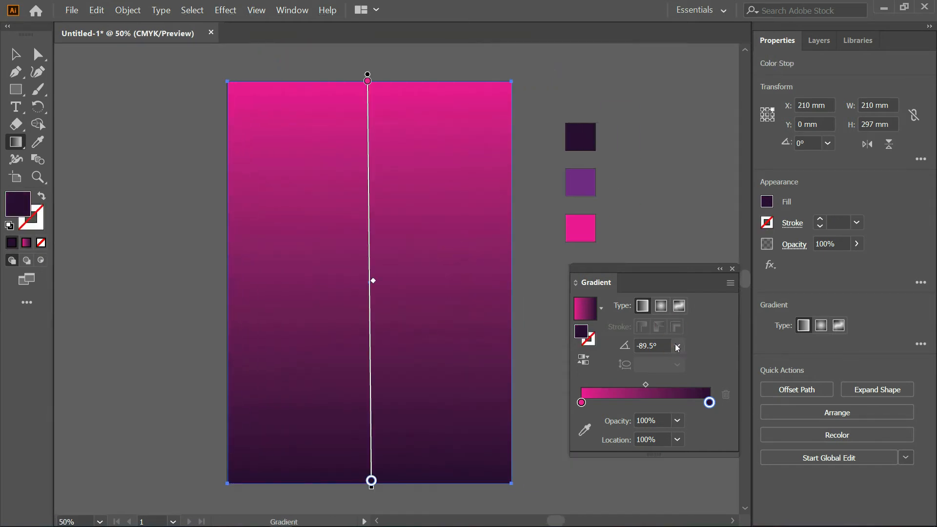
pyautogui.click(689, 195)
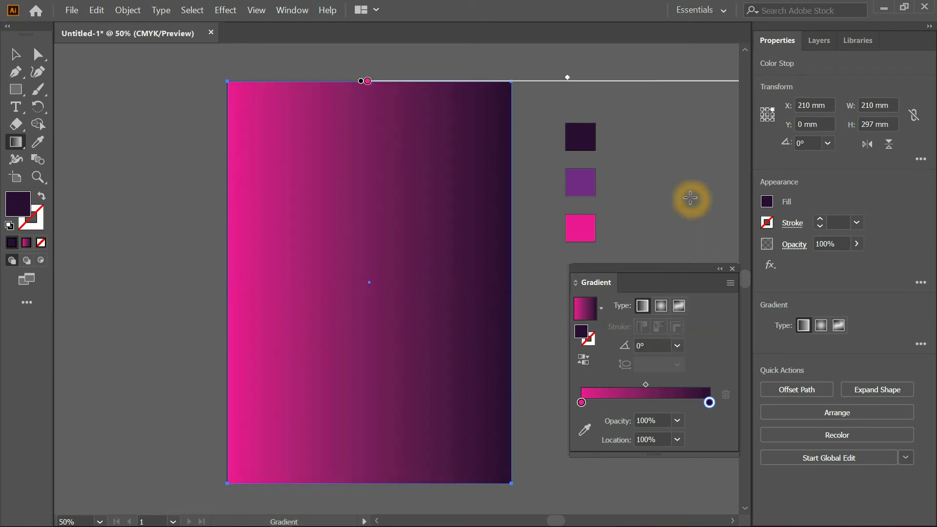
# - Redraw the gradient straight down the rectangle at -90° and return its angle to 0°
pyautogui.moveTo(393, 82); pyautogui.dragTo(391, 478)
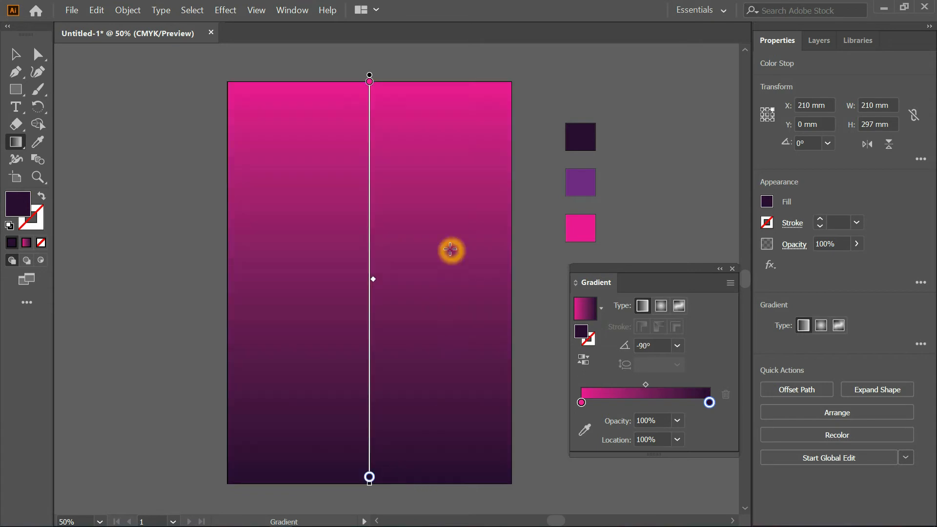
pyautogui.click(676, 346)
pyautogui.click(691, 196)
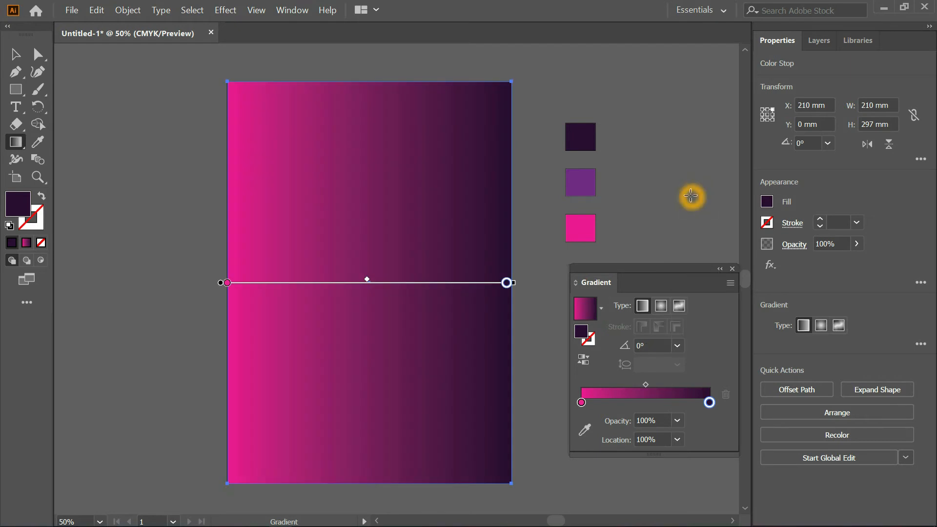
# - Set the rectangle's gradient angle to 90° and leave the Gradient tool
pyautogui.click(678, 346)
pyautogui.click(693, 131)
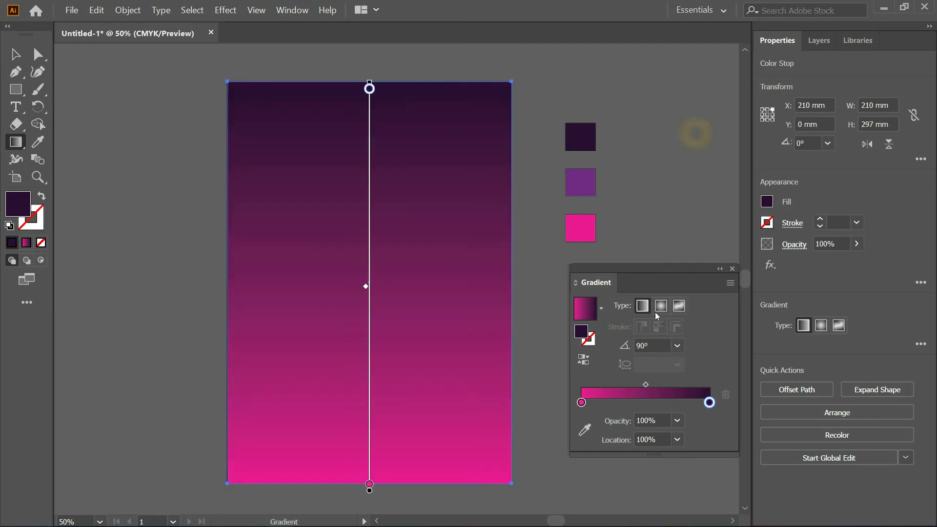
pyautogui.click(17, 168)
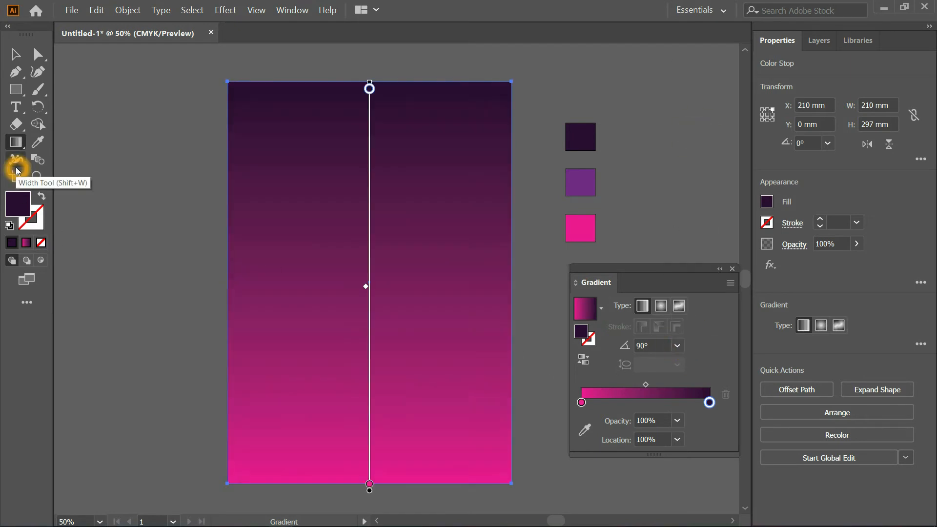
pyautogui.click(37, 52)
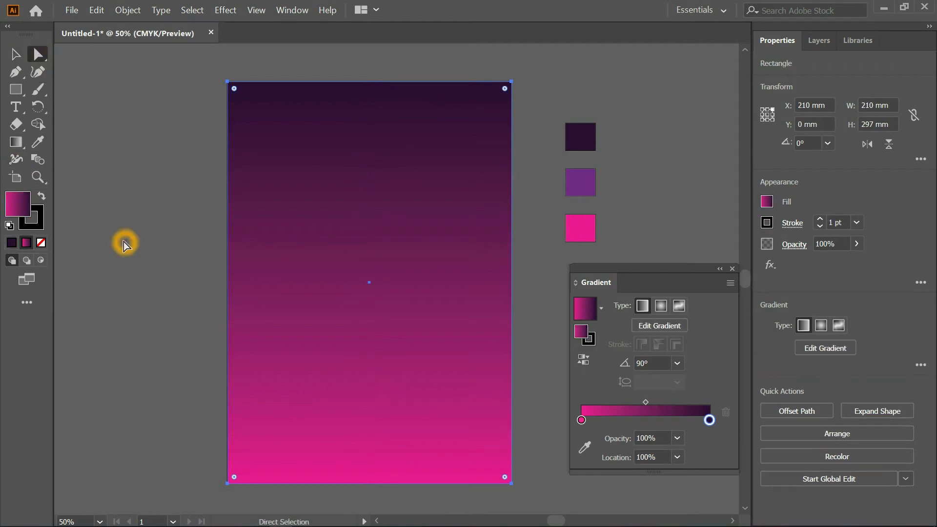
# - Draw a closed hill shape with the Pen tool across the artboard's bottom, its S-curved upper edge rising to the right
pyautogui.click(15, 72)
pyautogui.click(228, 405)
pyautogui.click(228, 413)
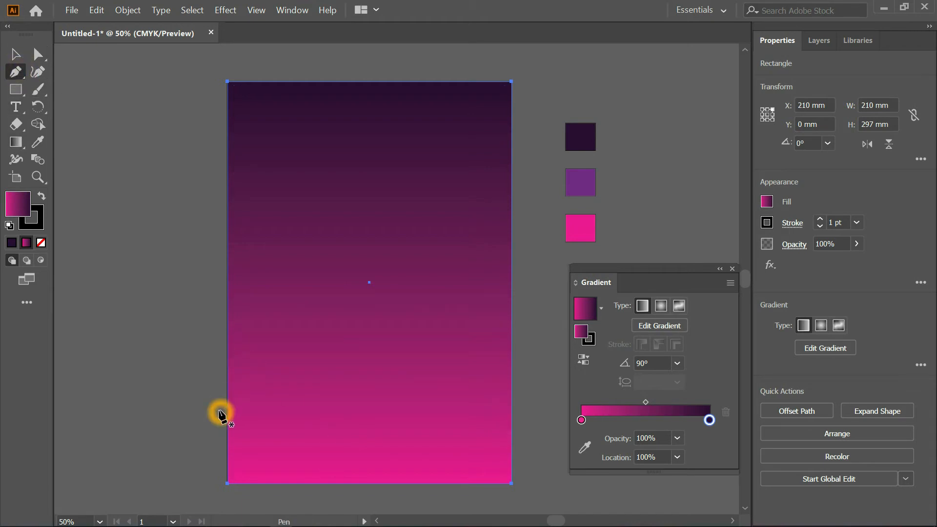
pyautogui.click(218, 410)
pyautogui.moveTo(370, 392); pyautogui.dragTo(435, 362)
pyautogui.moveTo(517, 360); pyautogui.dragTo(526, 362)
pyautogui.click(517, 494)
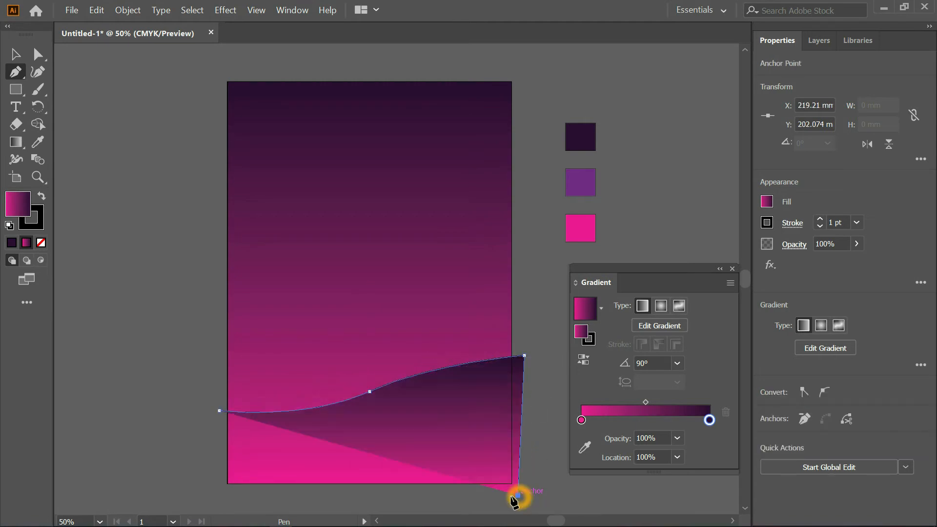
pyautogui.click(216, 496)
pyautogui.click(219, 410)
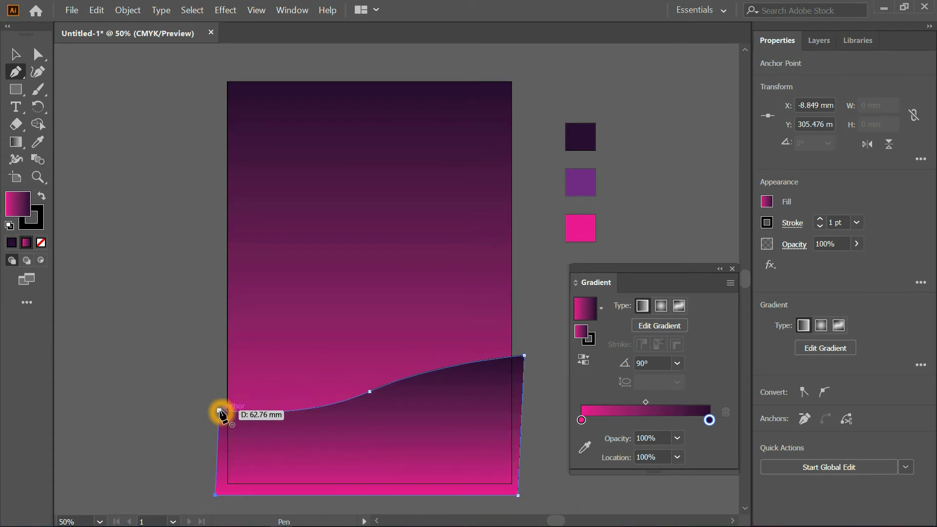
# - Recolor the starting stop of the hill's gradient with the mid-purple swatch
pyautogui.click(581, 420)
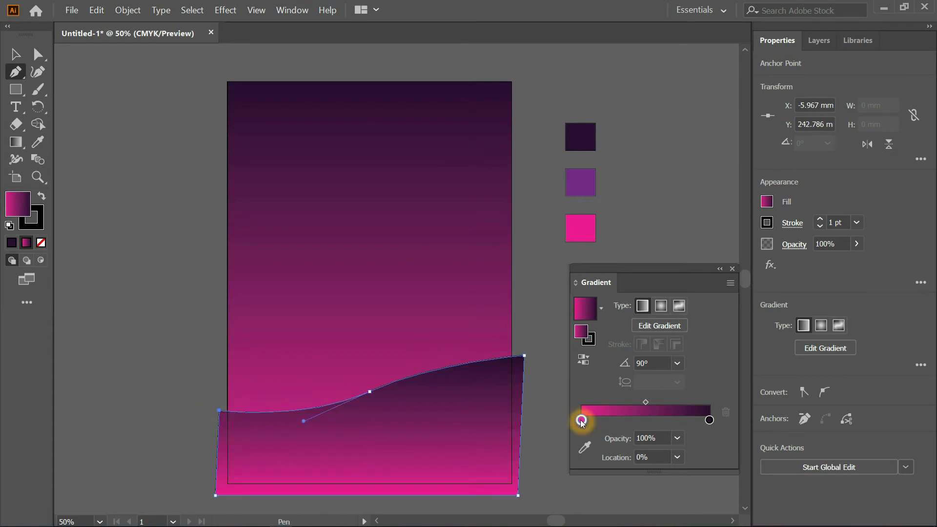
pyautogui.doubleClick(581, 421)
pyautogui.click(525, 339)
pyautogui.click(580, 190)
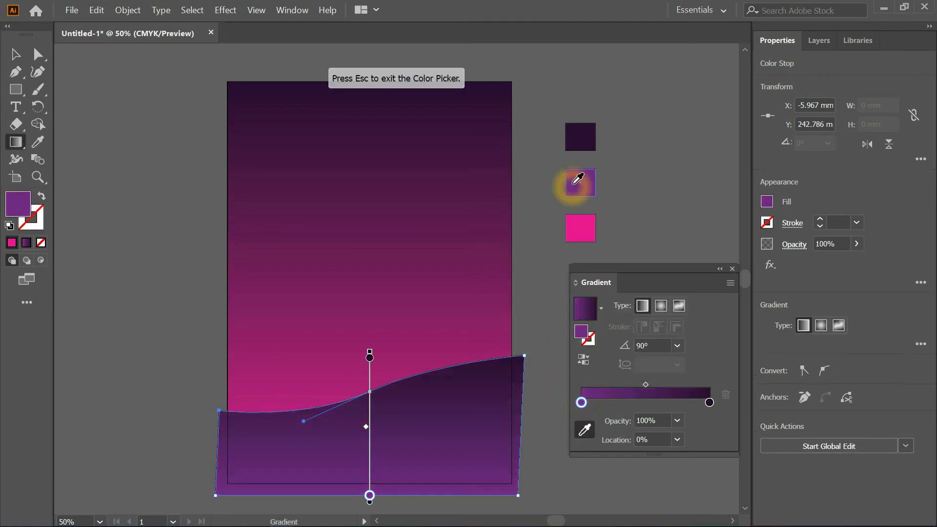
pyautogui.click(583, 405)
pyautogui.click(587, 433)
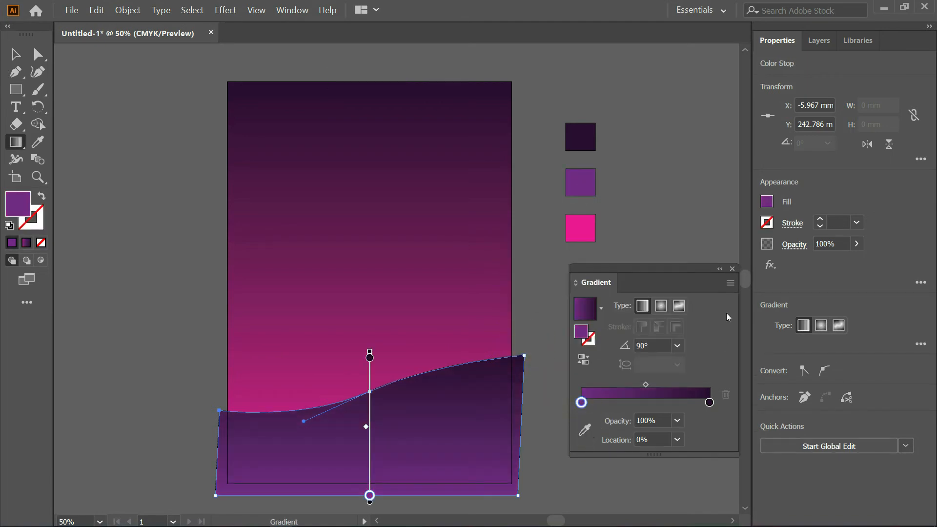
pyautogui.moveTo(679, 271); pyautogui.dragTo(663, 278)
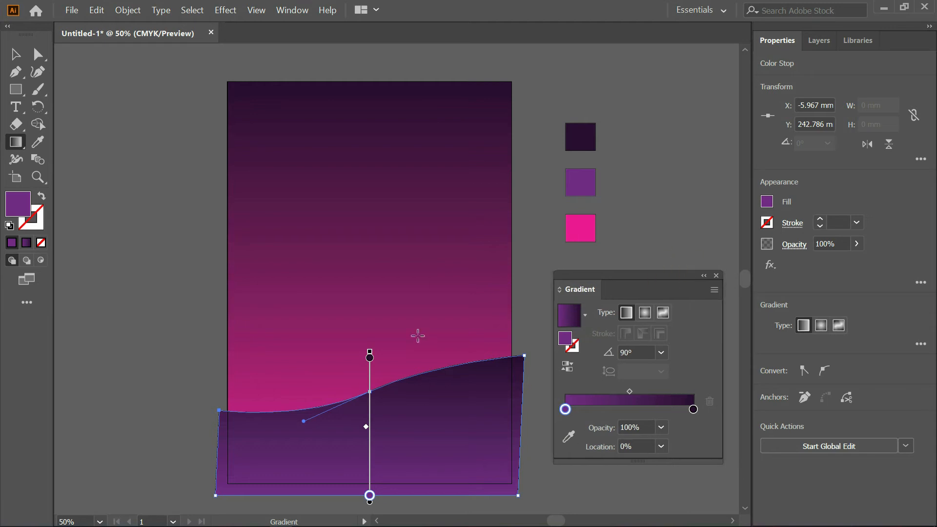
# - Draw a second closed hill with the Pen tool in front of the first, with an arched upper edge extending past both artboard sides
pyautogui.click(38, 54)
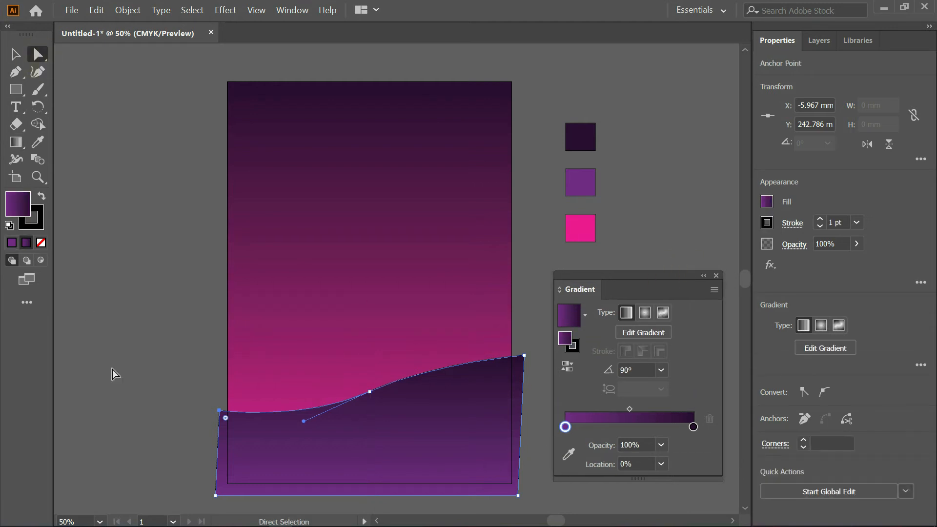
pyautogui.click(14, 77)
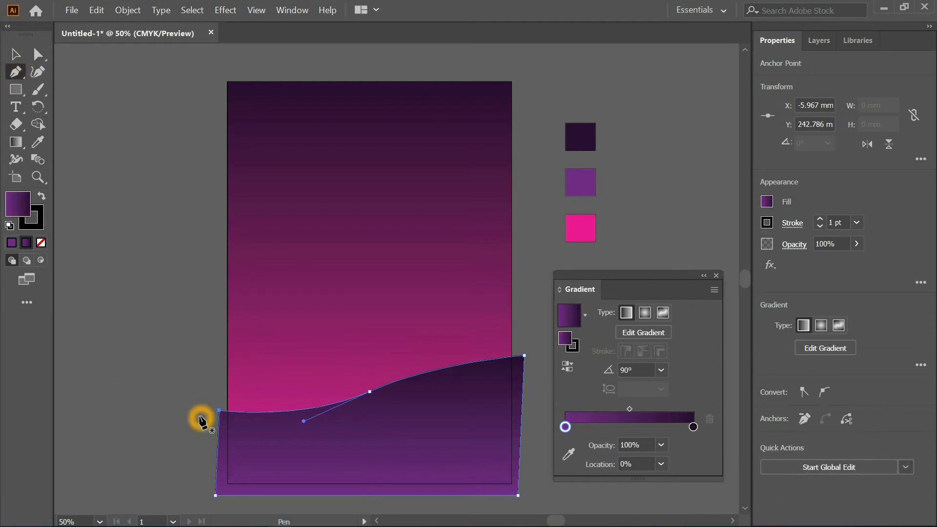
pyautogui.click(207, 401)
pyautogui.moveTo(401, 373); pyautogui.dragTo(509, 382)
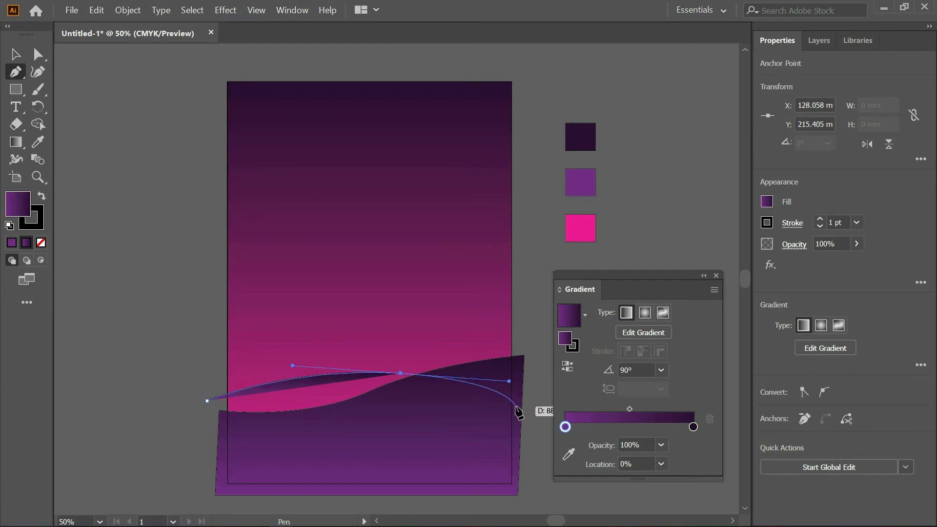
pyautogui.moveTo(533, 408); pyautogui.dragTo(534, 493)
pyautogui.click(531, 499)
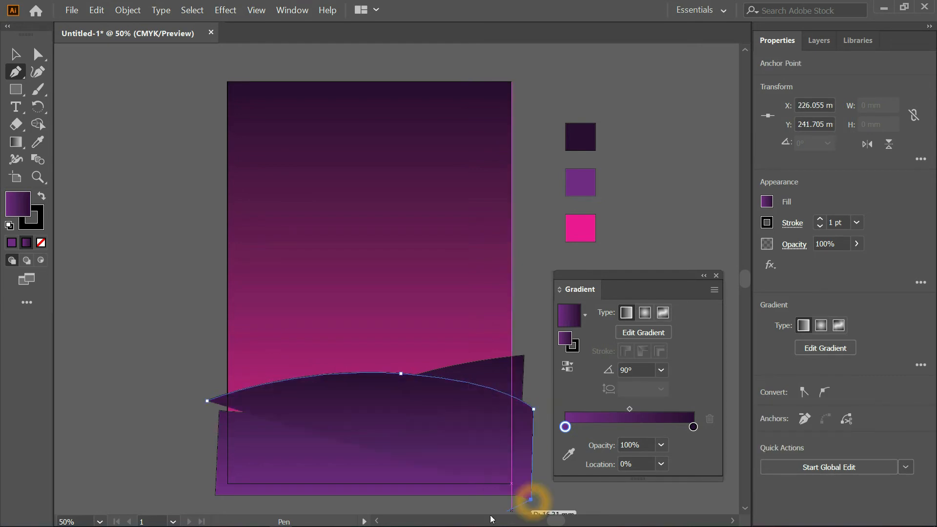
pyautogui.click(199, 500)
pyautogui.click(207, 401)
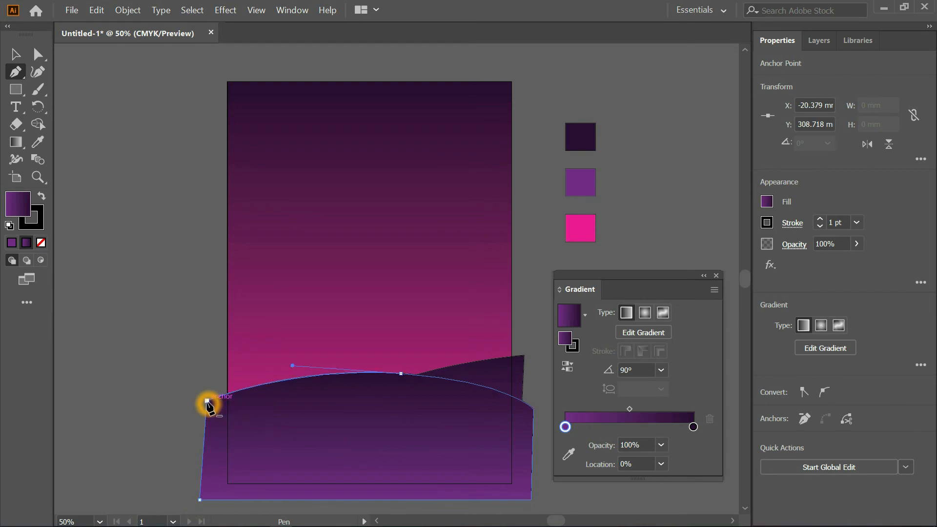
pyautogui.click(417, 439)
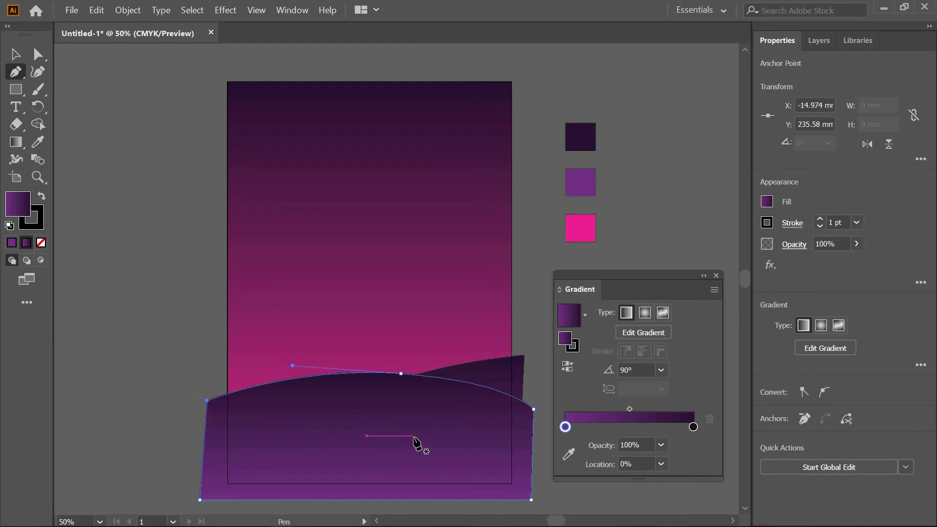
pyautogui.click(421, 400)
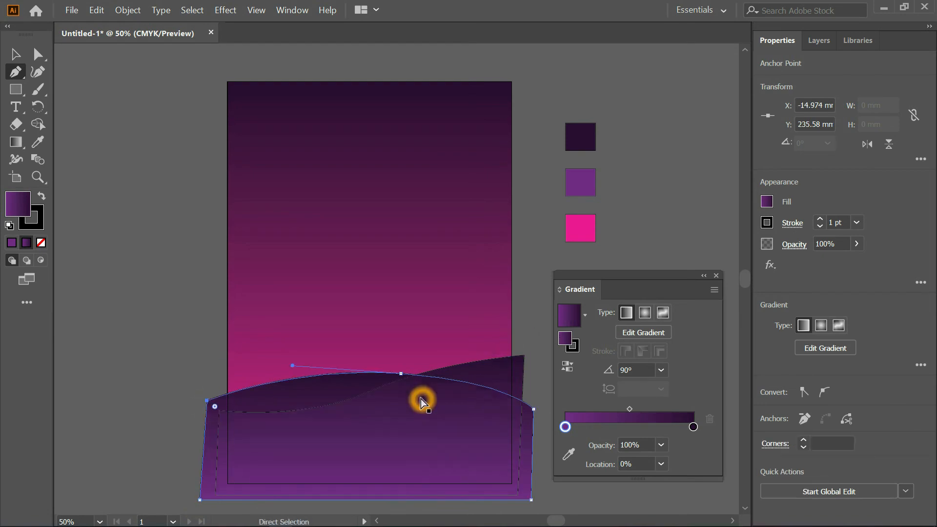
# - Set the arched hill's gradient angle to -90° and move the gradient midpoint to 13%
pyautogui.moveTo(631, 407); pyautogui.dragTo(673, 409)
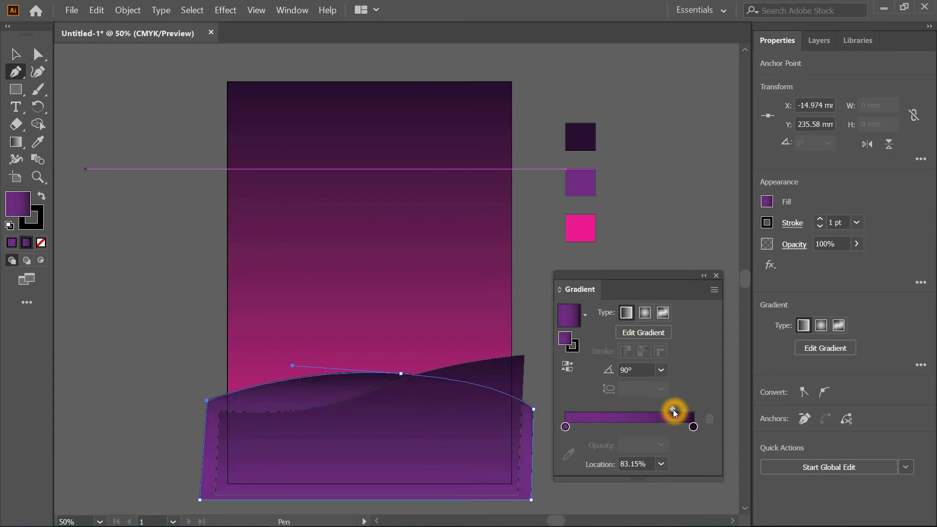
pyautogui.click(662, 370)
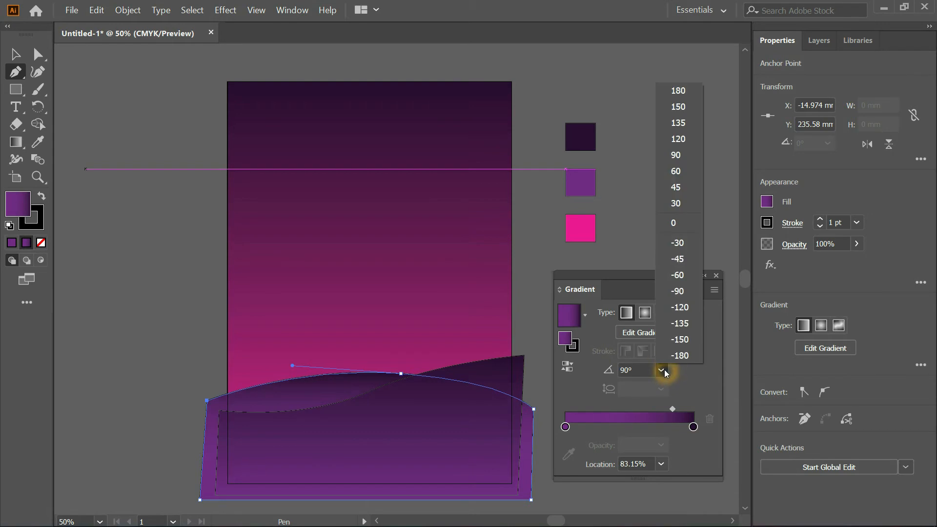
pyautogui.click(683, 292)
pyautogui.moveTo(673, 409); pyautogui.dragTo(580, 422)
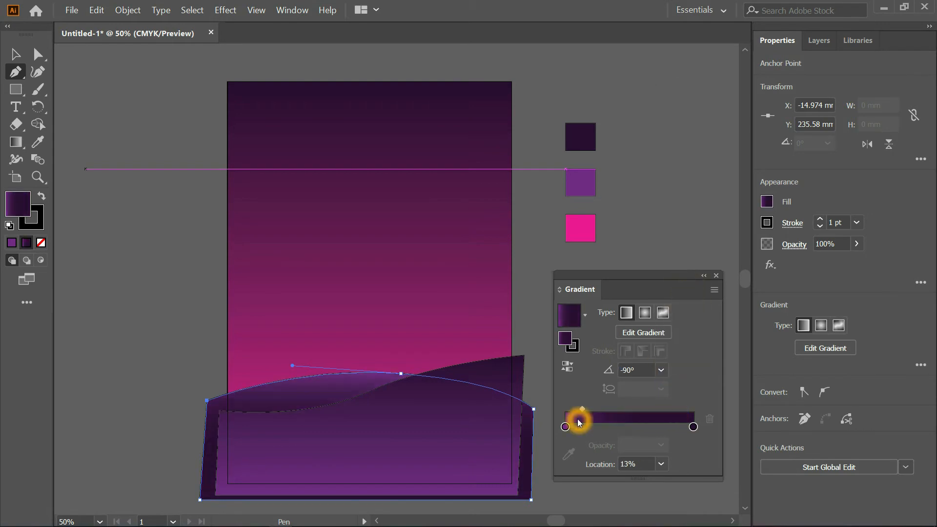
pyautogui.click(514, 439)
# - Set the S-curved hill's gradient angle to -90°, move its midpoint to about 34%, and deselect the hill
pyautogui.click(38, 54)
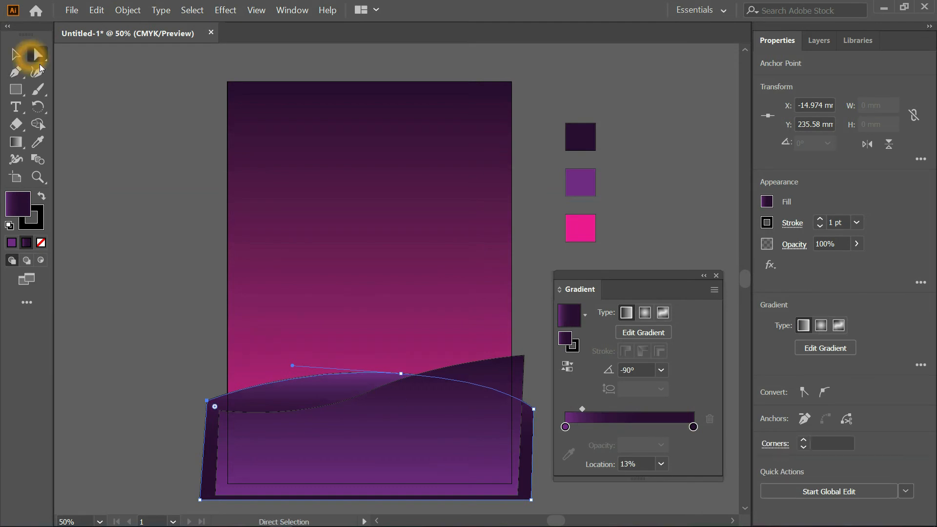
pyautogui.click(511, 382)
pyautogui.click(662, 370)
pyautogui.click(682, 156)
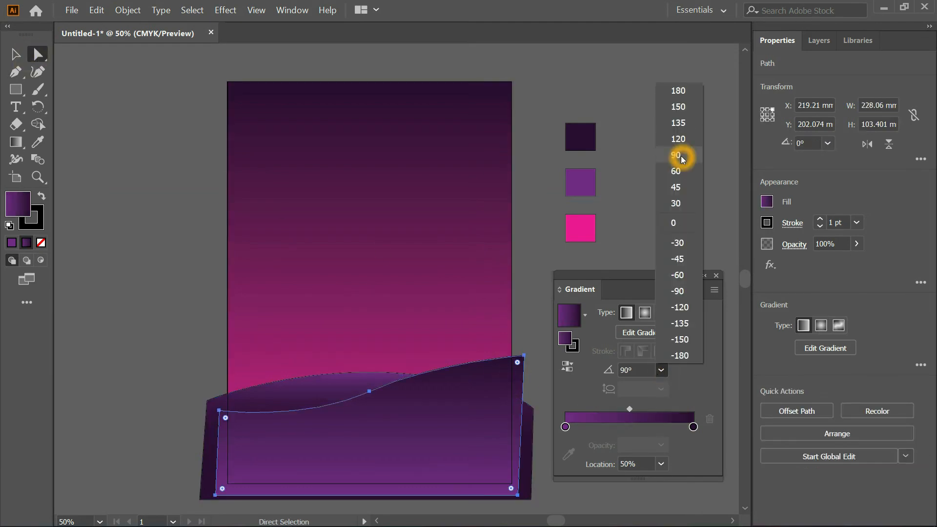
pyautogui.click(662, 371)
pyautogui.click(680, 293)
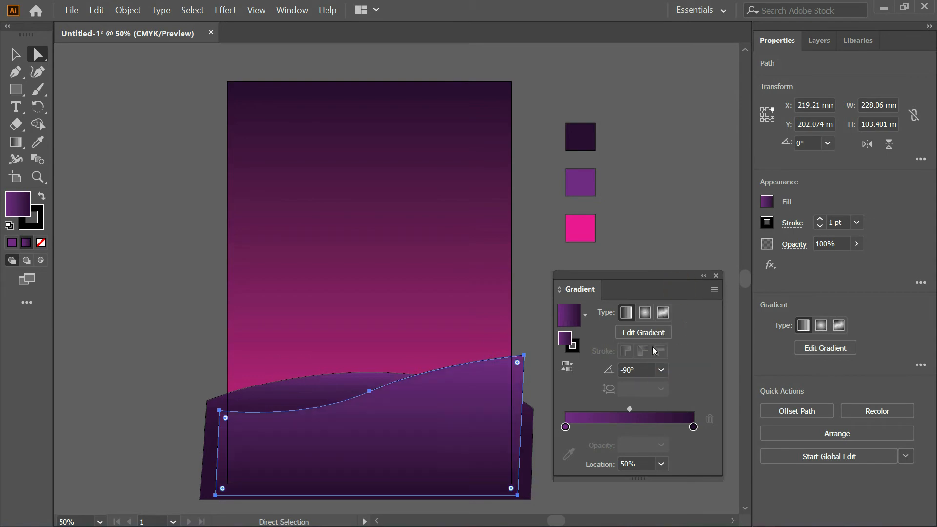
pyautogui.click(534, 312)
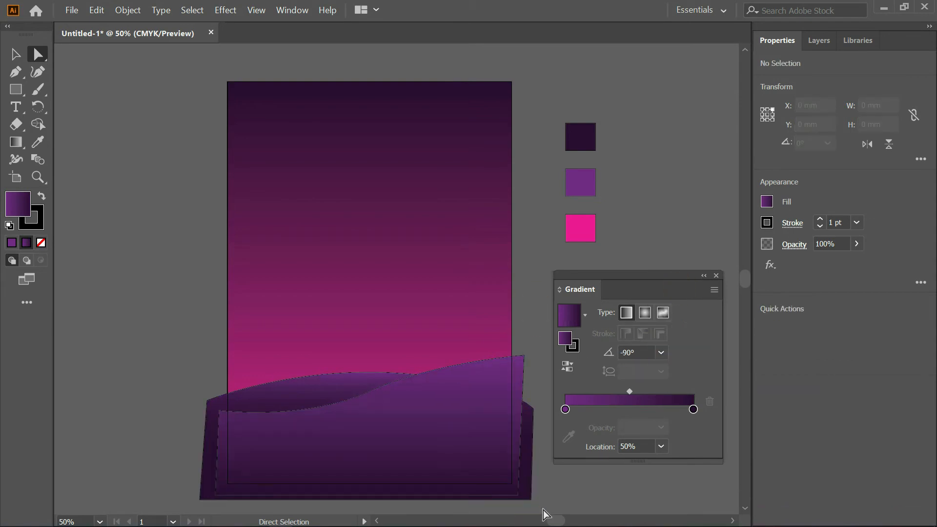
pyautogui.moveTo(629, 391); pyautogui.dragTo(608, 412)
pyautogui.click(524, 379)
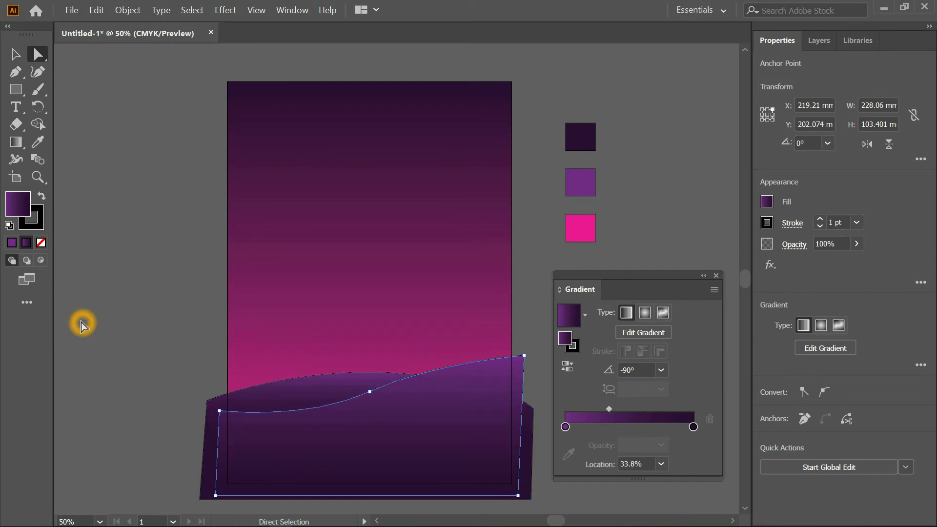
pyautogui.click(103, 363)
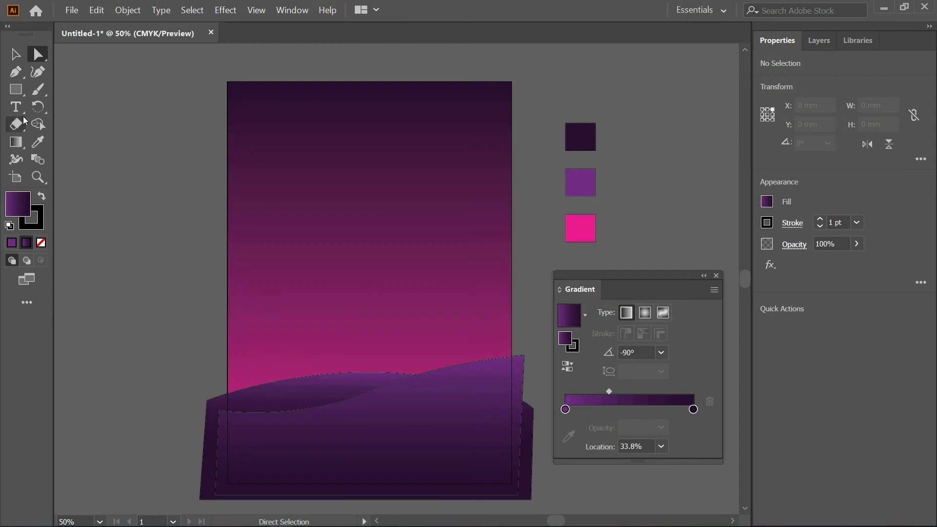
# - Draw a closed triangle about 116 mm wide and 38 mm high with the Pen tool on the empty canvas beside the artboard
pyautogui.click(16, 78)
pyautogui.moveTo(86, 318); pyautogui.dragTo(184, 314)
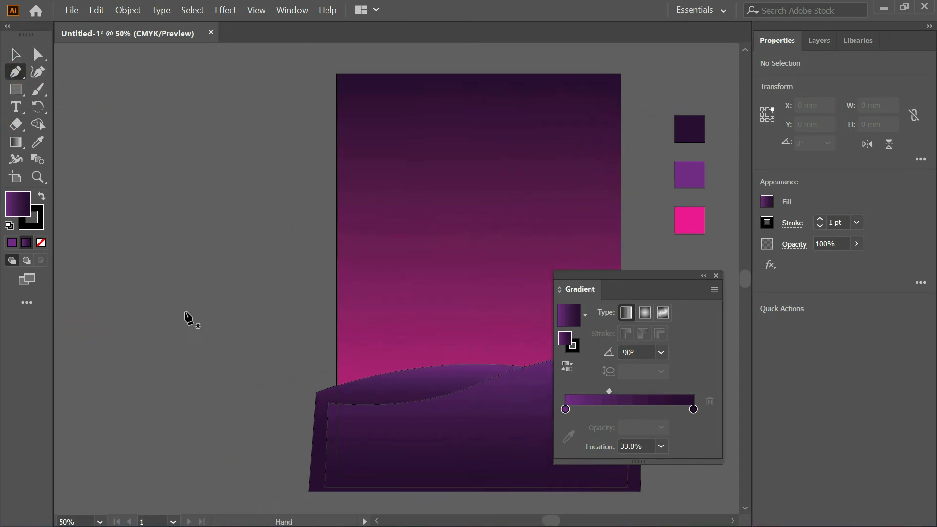
pyautogui.keyDown('ctrl'); pyautogui.click(119, 321); pyautogui.keyUp('ctrl')
pyautogui.keyDown('ctrl'); pyautogui.click(119, 320); pyautogui.keyUp('ctrl')
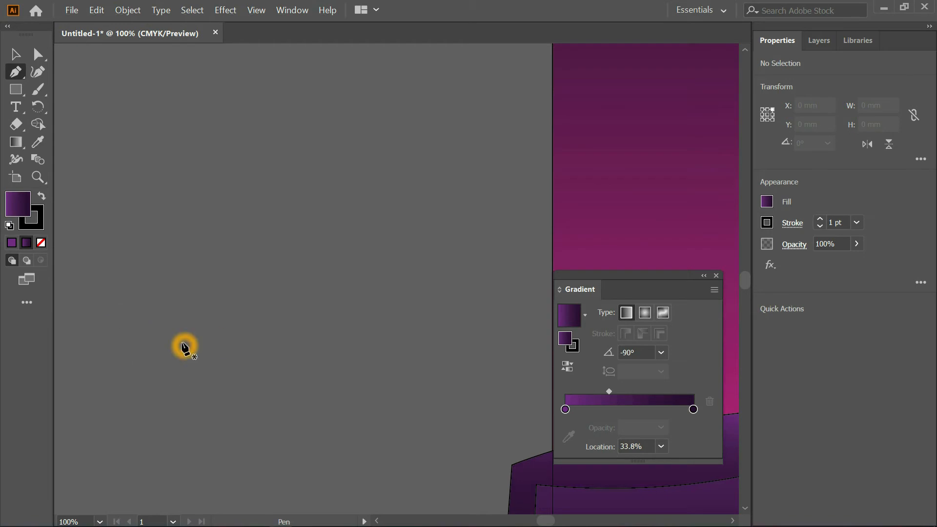
pyautogui.click(150, 355)
pyautogui.click(303, 252)
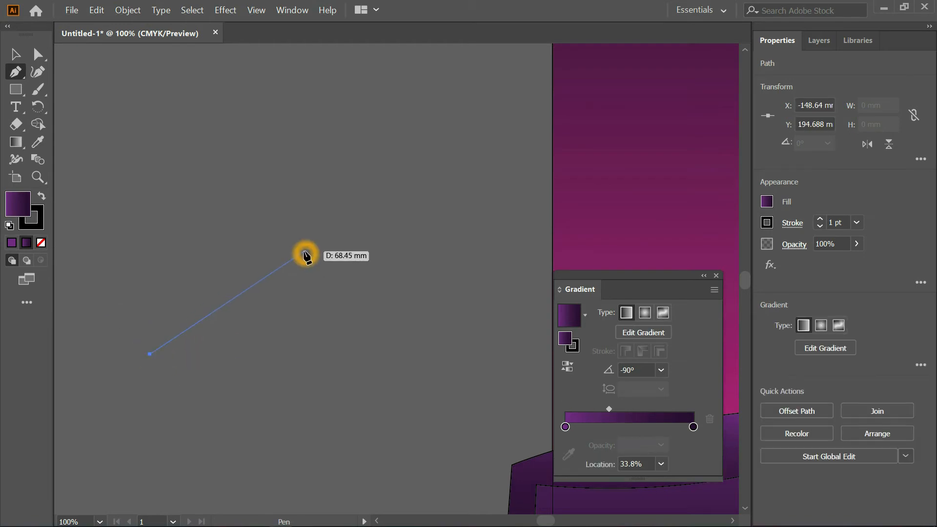
pyautogui.click(464, 354)
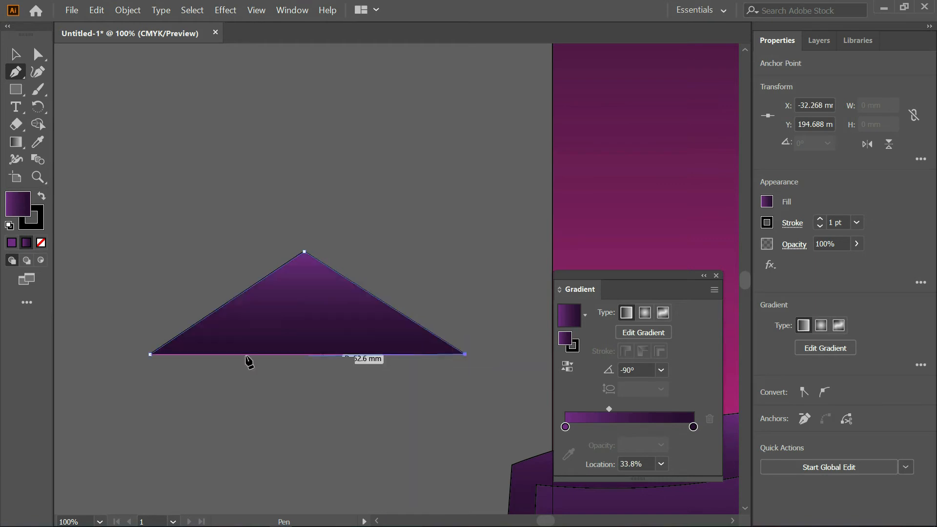
pyautogui.click(150, 355)
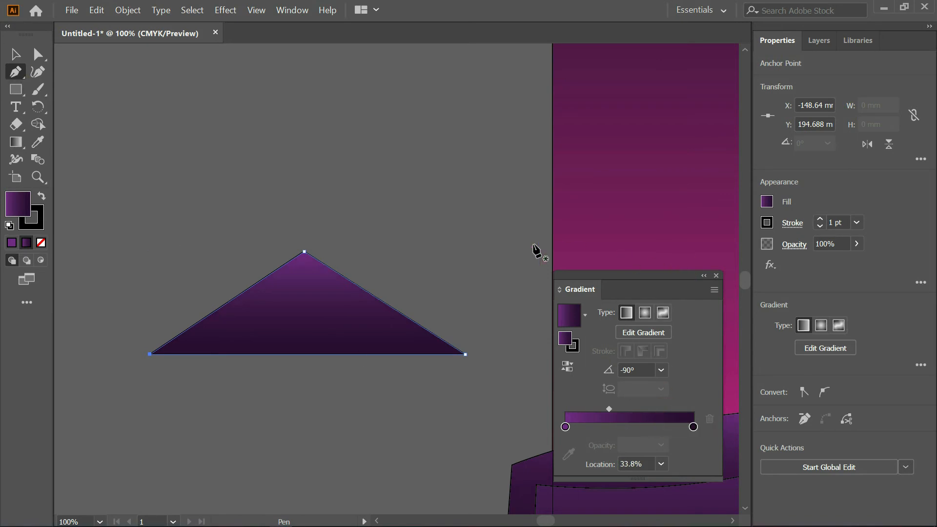
# - Fill the triangle with the background rectangle's pink-to-dark-purple gradient using the Eyedropper
pyautogui.scroll(-1, 495, 244)
pyautogui.scroll(-2, 509, 251)
pyautogui.moveTo(529, 228); pyautogui.dragTo(277, 247)
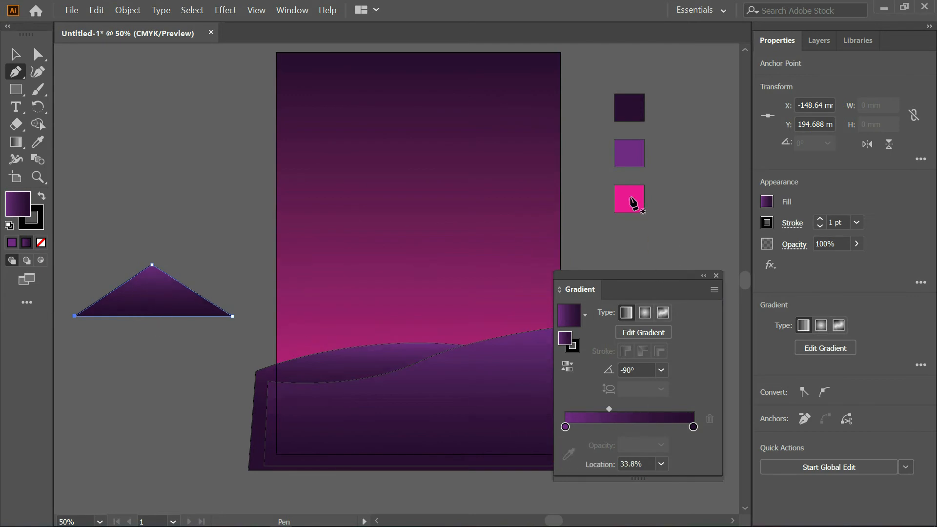
pyautogui.press('i')
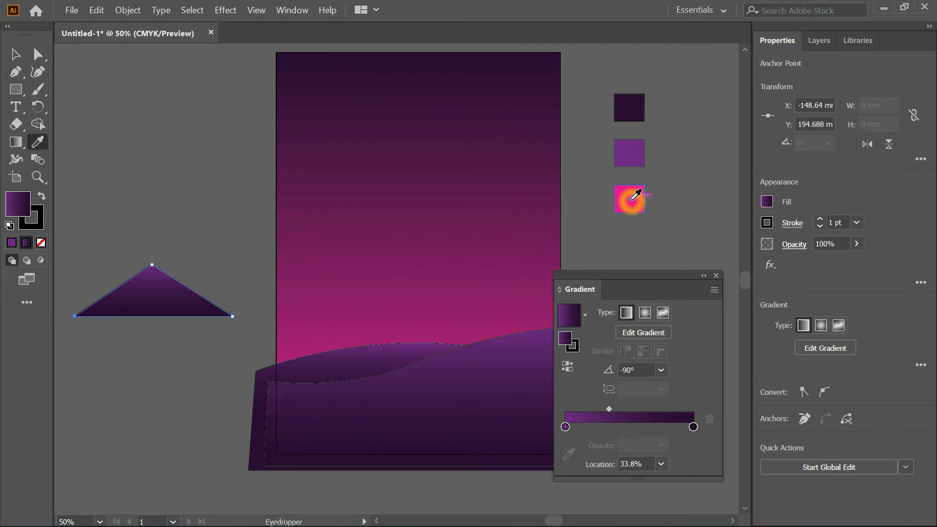
pyautogui.click(631, 201)
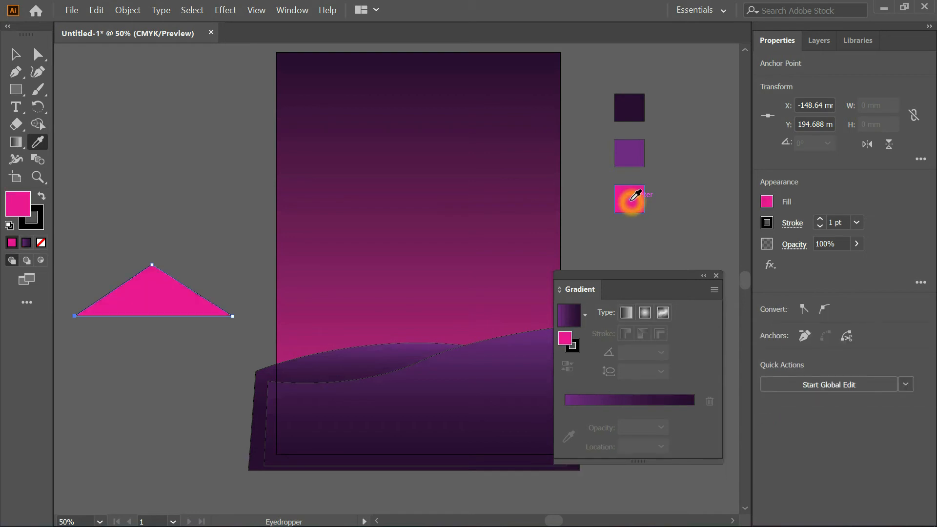
pyautogui.click(631, 155)
pyautogui.click(613, 367)
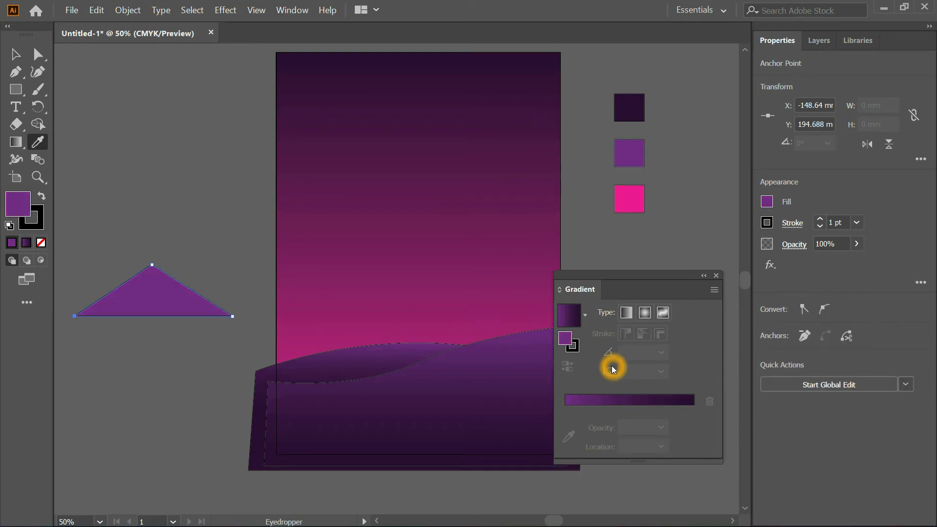
pyautogui.click(634, 194)
pyautogui.click(519, 262)
pyautogui.click(794, 186)
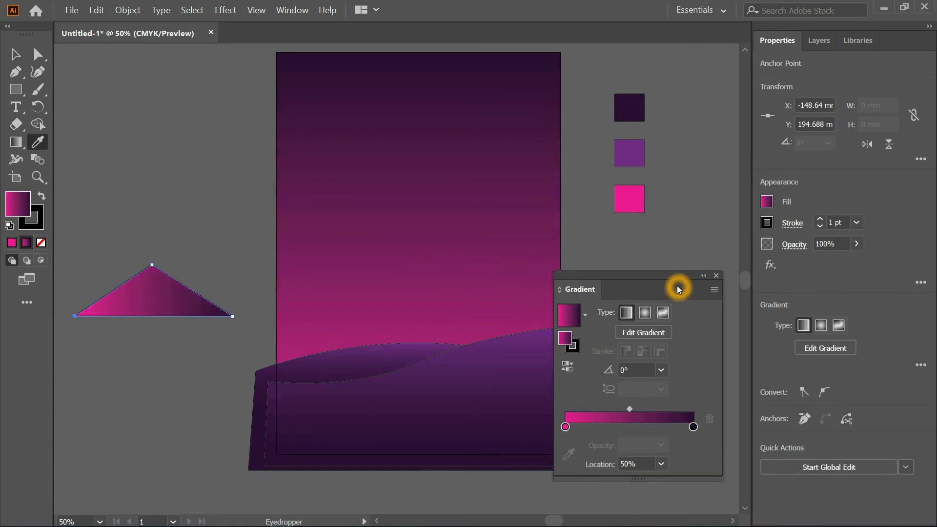
# - Draw a shadow face about 59 mm wide over the triangle's right side with the Pen tool, from the apex to the base and right corner
pyautogui.scroll(4, 185, 293)
pyautogui.moveTo(248, 298); pyautogui.dragTo(576, 260)
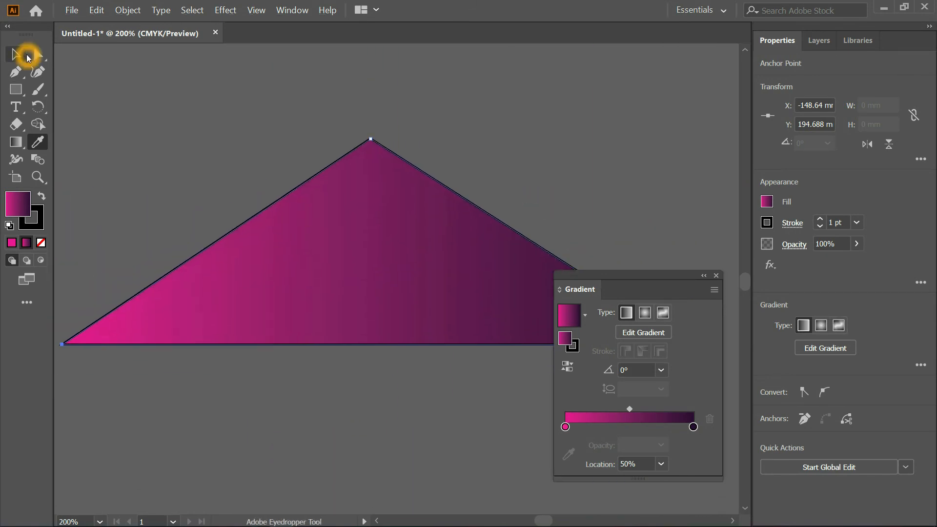
pyautogui.click(16, 71)
pyautogui.scroll(-3, 511, 146)
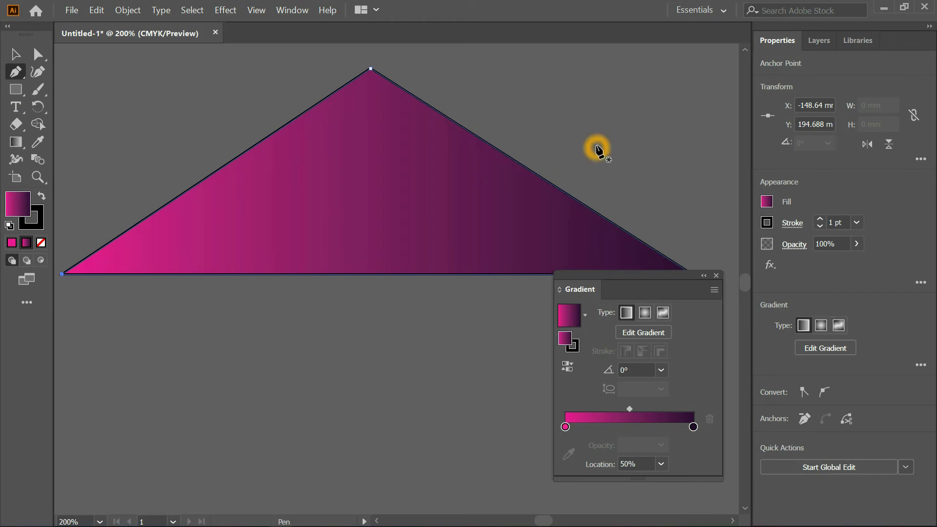
pyautogui.scroll(-1, 596, 149)
pyautogui.scroll(-2, 596, 146)
pyautogui.scroll(1, 597, 147)
pyautogui.moveTo(596, 146); pyautogui.dragTo(488, 203)
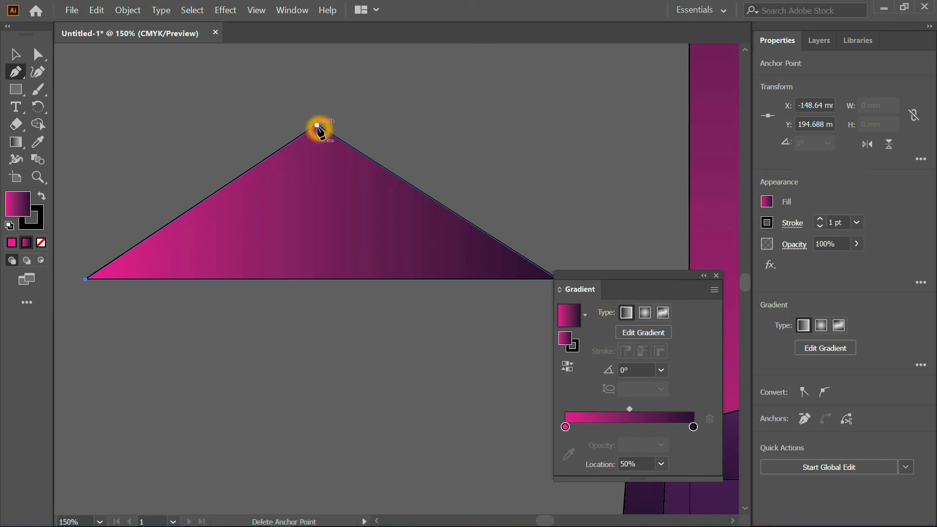
pyautogui.keyDown('ctrl'); pyautogui.click(122, 84); pyautogui.keyUp('ctrl')
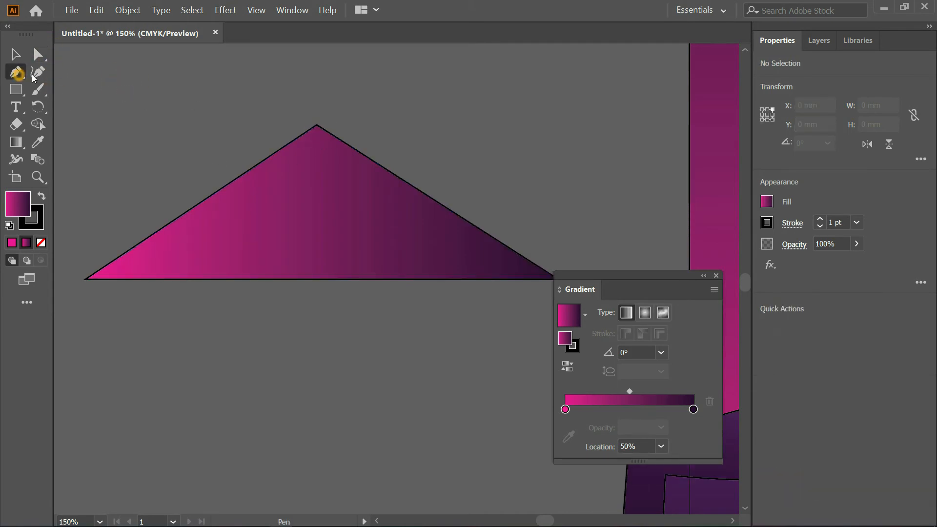
pyautogui.click(317, 126)
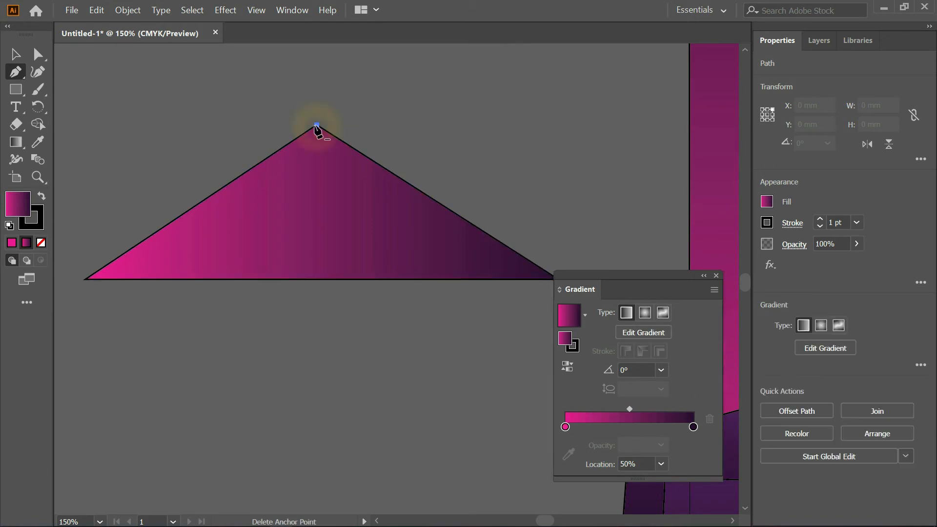
pyautogui.click(379, 279)
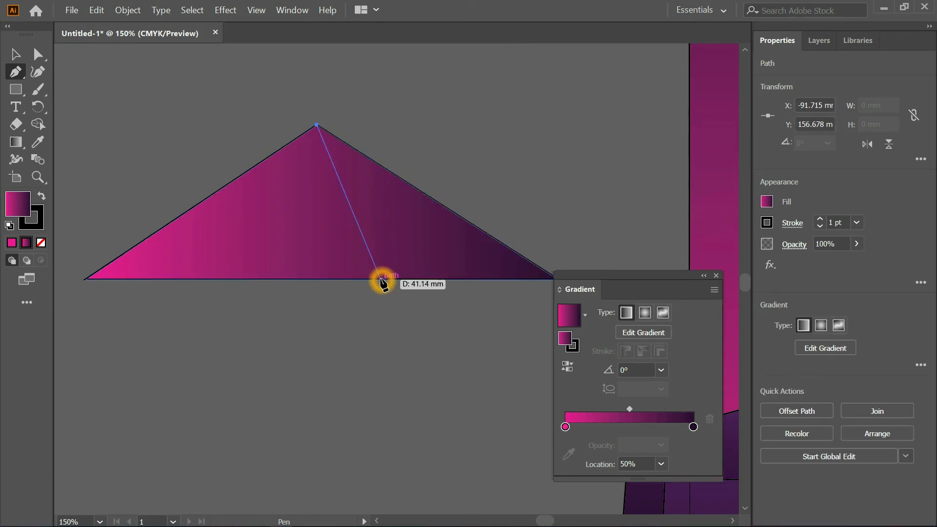
pyautogui.hscroll(2, 517, 282)
pyautogui.click(464, 279)
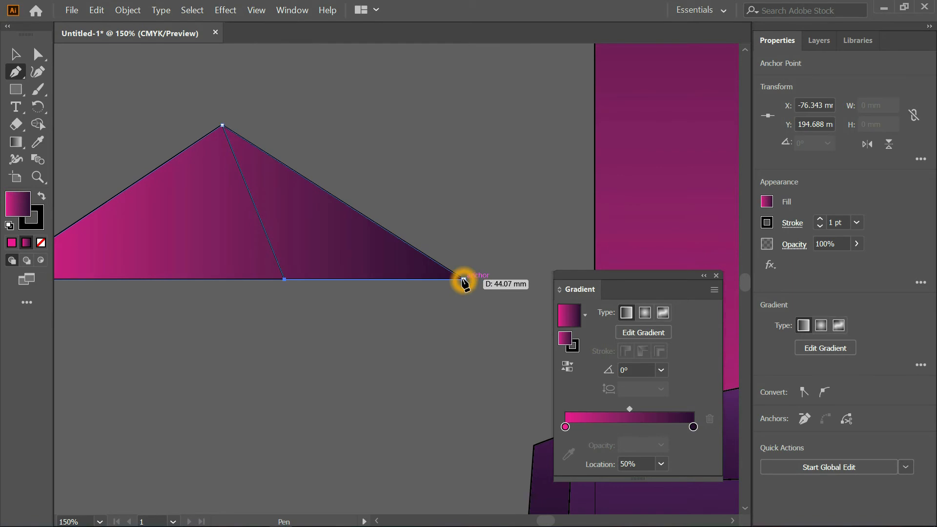
pyautogui.click(223, 126)
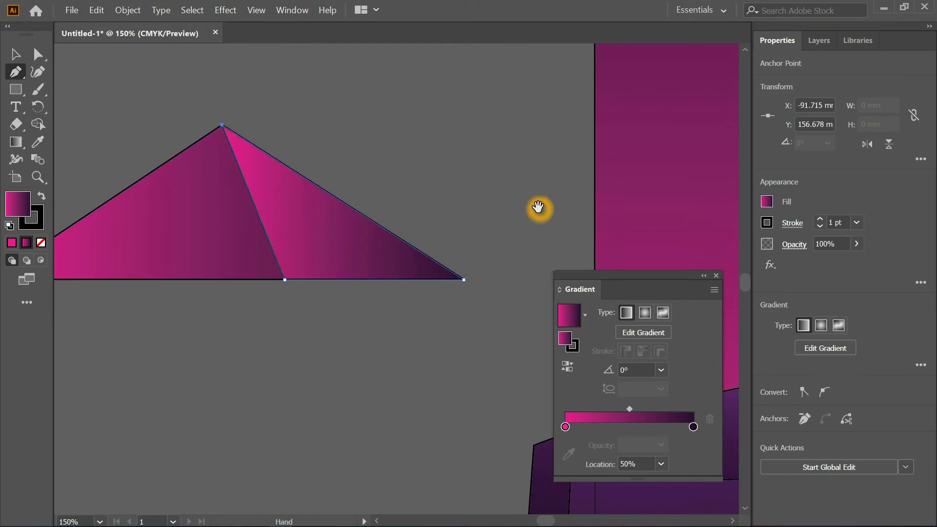
# - Apply the arched hill's purple gradient to the triangle's right face using the Eyedropper
pyautogui.hscroll(3, 538, 209)
pyautogui.scroll(-2, 381, 206)
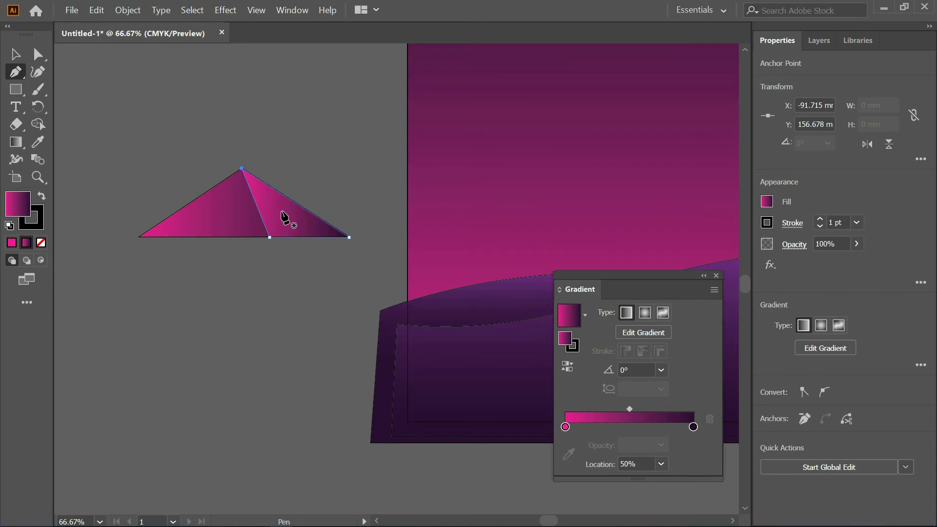
pyautogui.press('i')
pyautogui.click(499, 307)
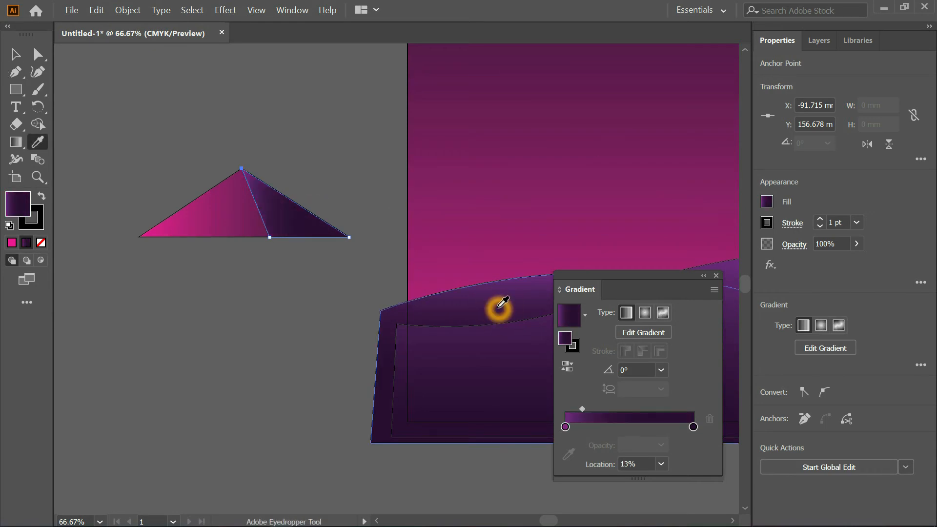
# - Set the right face's gradient midpoint to about 35% and its angle to 90°, and deselect it
pyautogui.moveTo(582, 409); pyautogui.dragTo(612, 413)
pyautogui.click(663, 373)
pyautogui.click(678, 273)
pyautogui.click(661, 372)
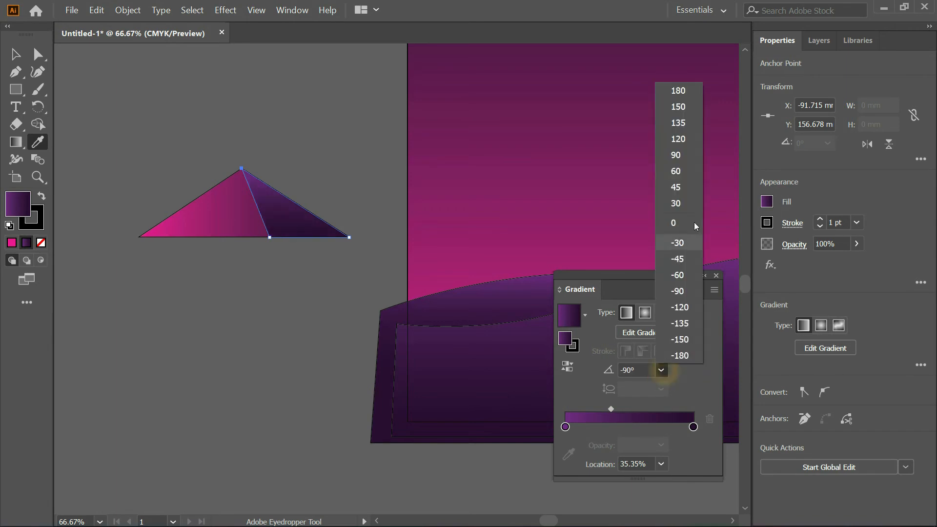
pyautogui.click(679, 158)
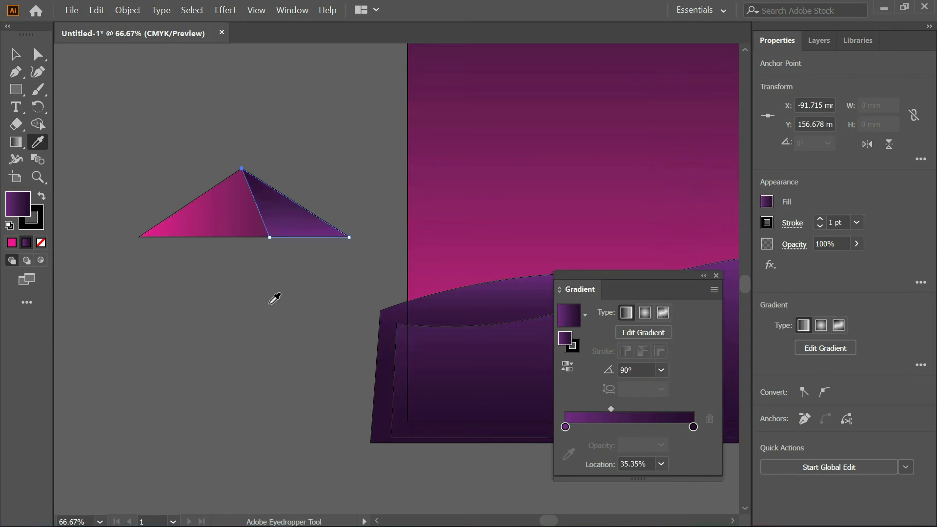
pyautogui.click(15, 54)
pyautogui.click(198, 272)
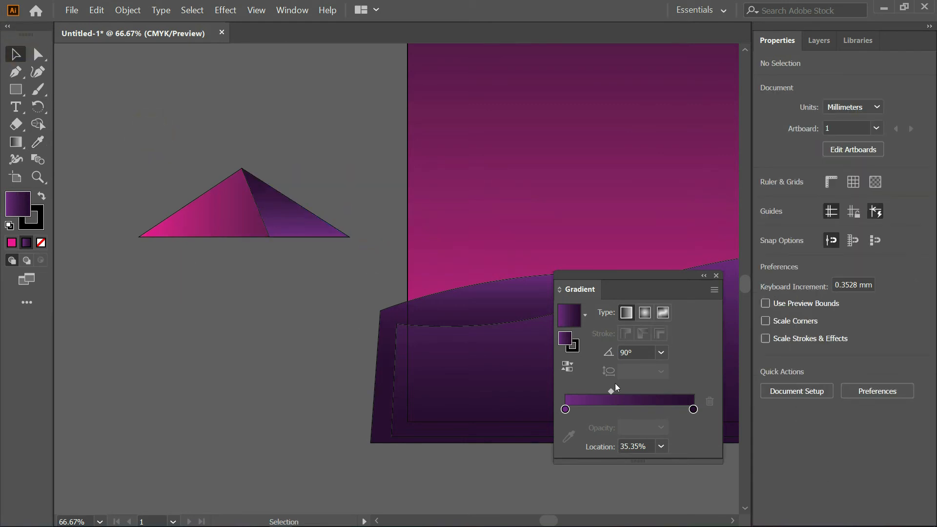
# - Move the right face's gradient midpoint further toward the dark end and set the starting purple stop's opacity to 0%
pyautogui.click(285, 235)
pyautogui.moveTo(610, 410); pyautogui.dragTo(633, 419)
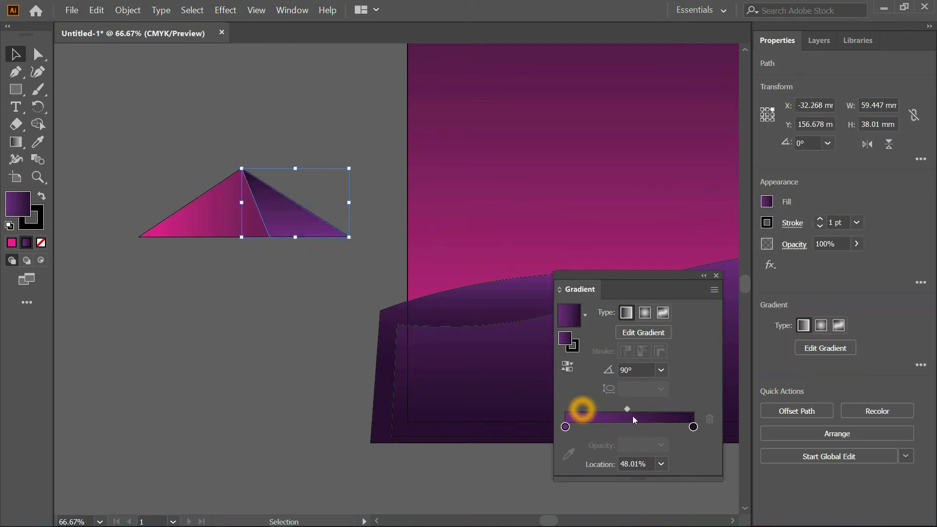
pyautogui.click(566, 427)
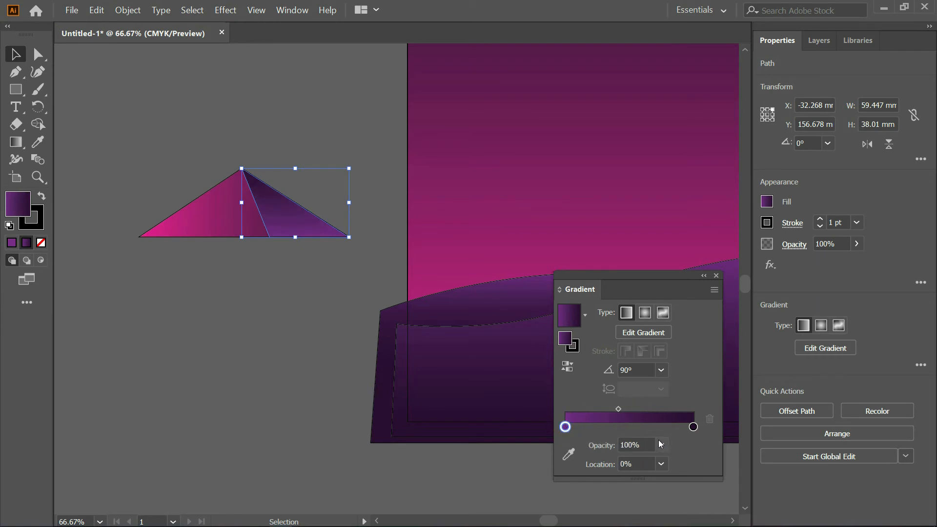
pyautogui.click(662, 444)
pyautogui.click(684, 272)
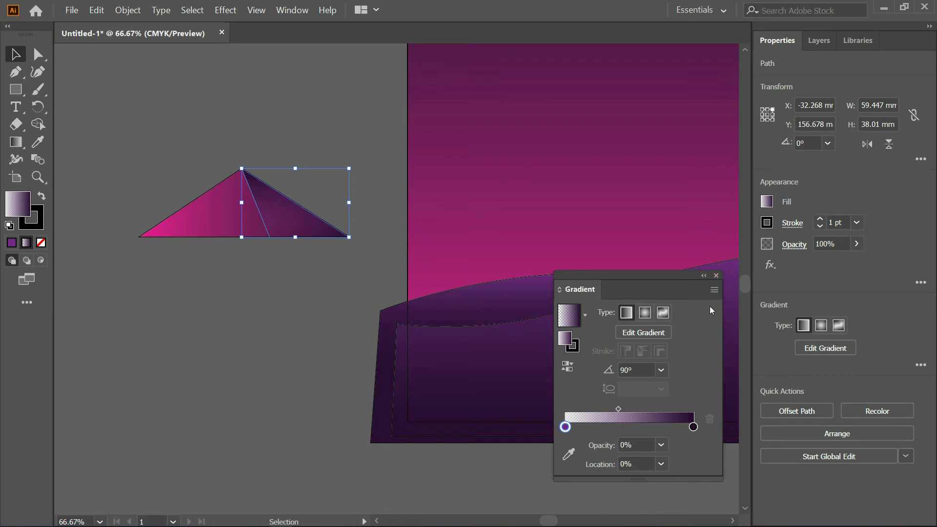
# - Set the right face's gradient midpoint to 31.62% and group the triangle's two faces into one mountain
pyautogui.moveTo(619, 410); pyautogui.dragTo(607, 408)
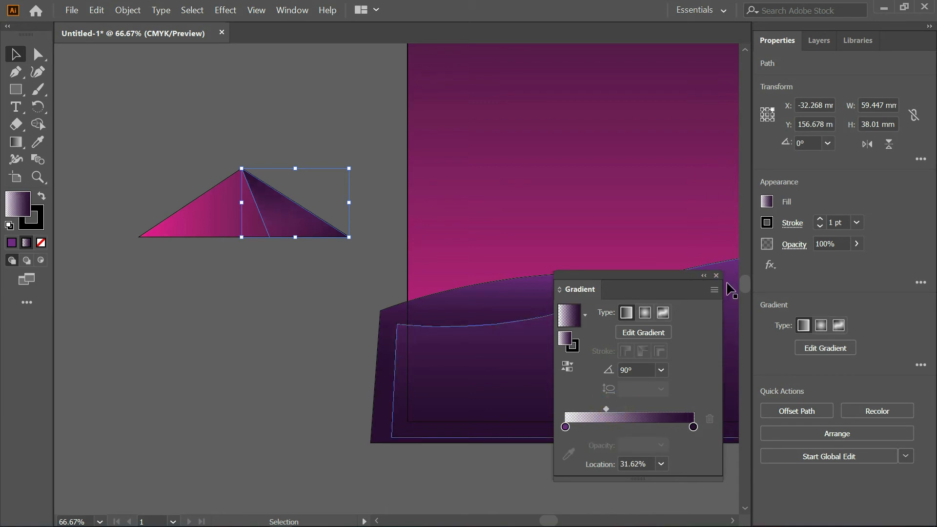
pyautogui.moveTo(656, 274); pyautogui.dragTo(604, 297)
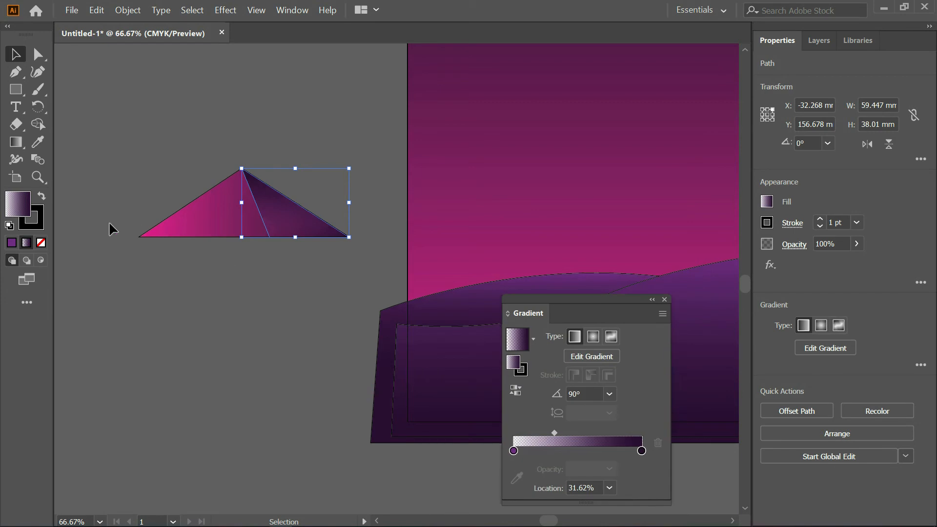
pyautogui.click(39, 55)
pyautogui.moveTo(332, 156); pyautogui.dragTo(370, 161)
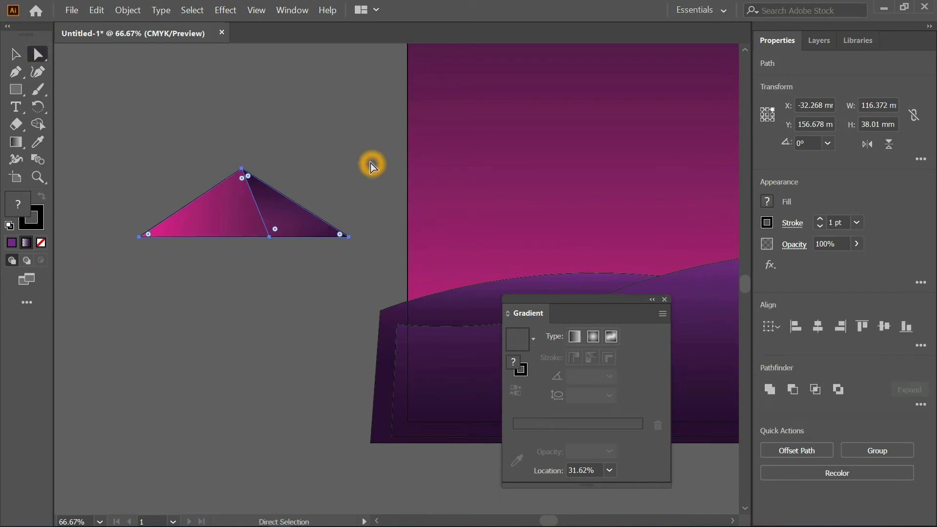
pyautogui.hotkey('ctrl', 'g')
# - Move the grouped mountain onto the poster at the crest of the hills and send it behind them
pyautogui.click(303, 218)
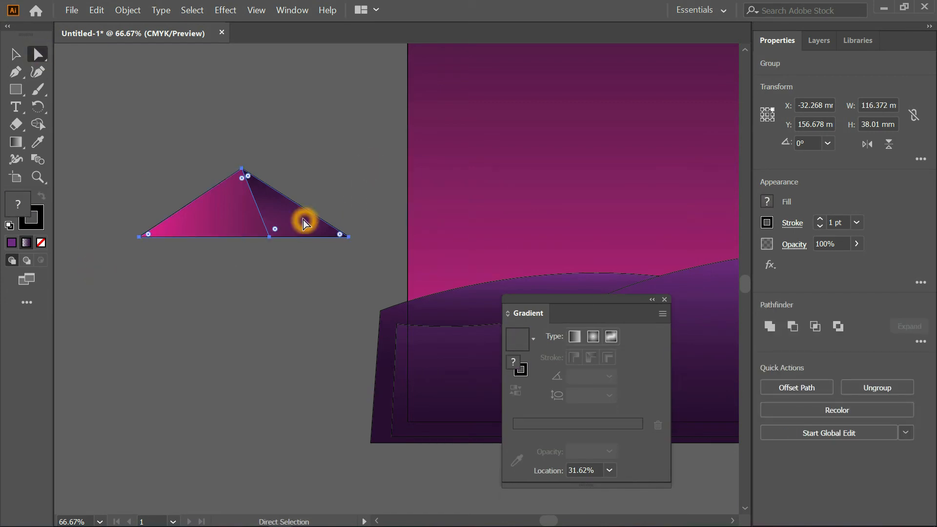
pyautogui.keyDown('alt'); pyautogui.scroll(-2, 318, 180); pyautogui.keyUp('alt')
pyautogui.moveTo(282, 203); pyautogui.dragTo(437, 226)
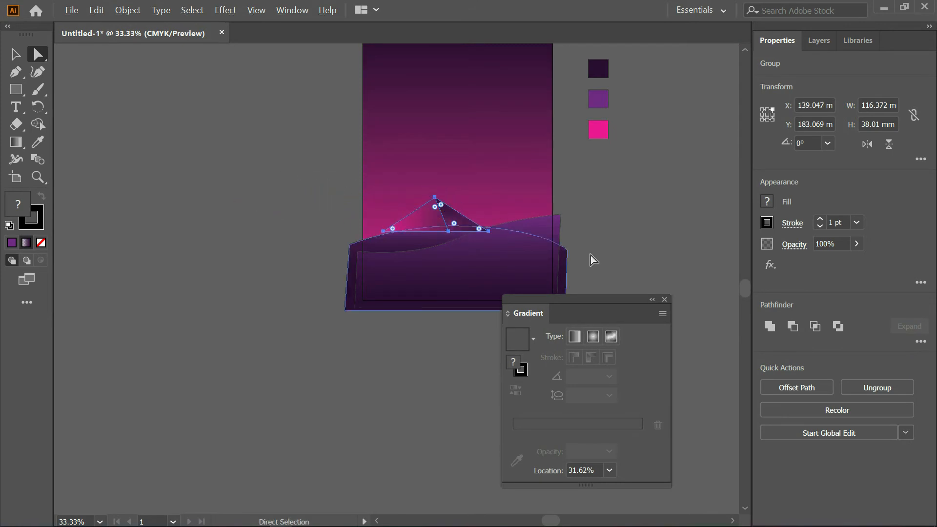
pyautogui.keyDown('alt'); pyautogui.scroll(3, 499, 229); pyautogui.keyUp('alt')
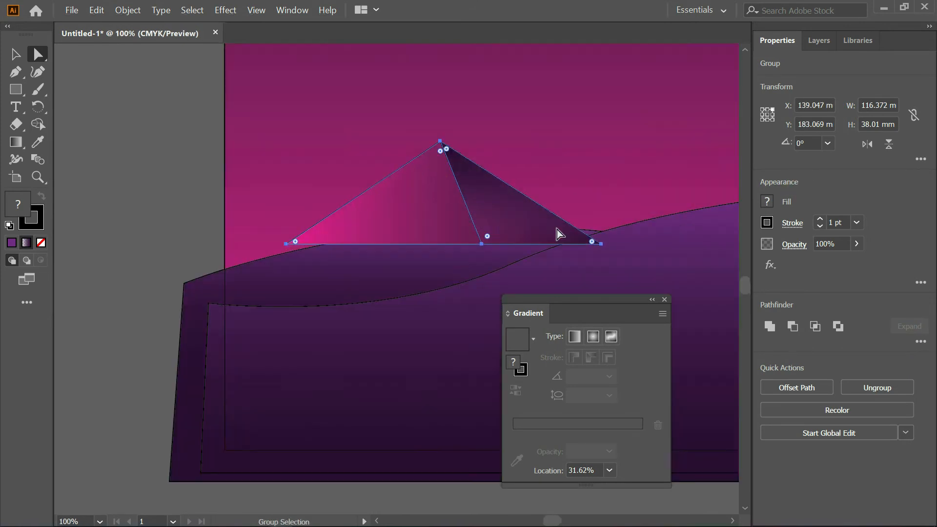
pyautogui.moveTo(323, 237)
pyautogui.mouseDown()
pyautogui.moveTo(336, 234)
pyautogui.moveTo(335, 249)
pyautogui.mouseUp()
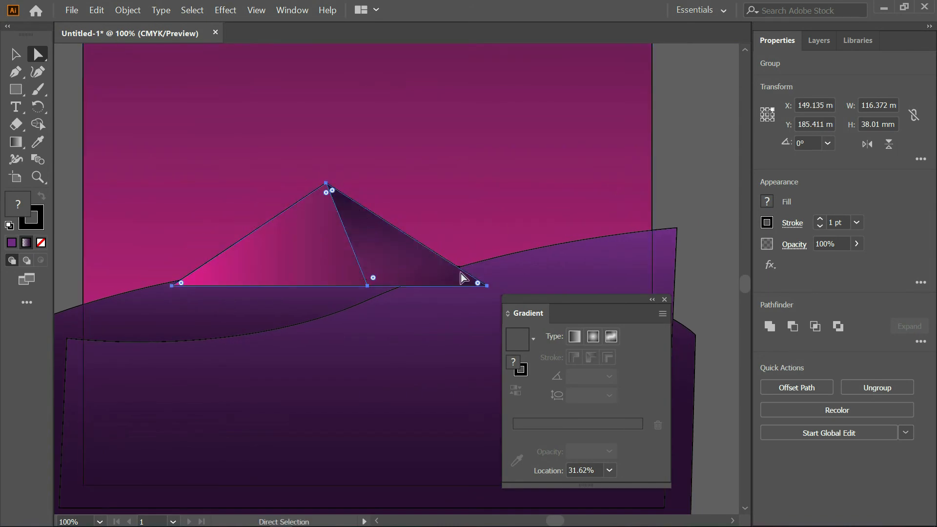
pyautogui.hotkey('ctrl', '[')
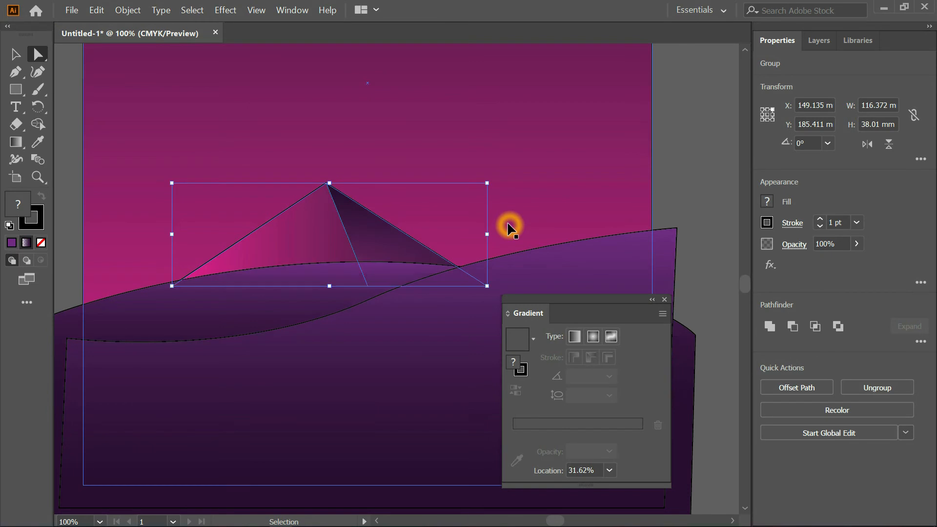
# - Duplicate the mountain to its right, scale the copy to about 76 mm wide, and lower it behind the hills
pyautogui.click(322, 222)
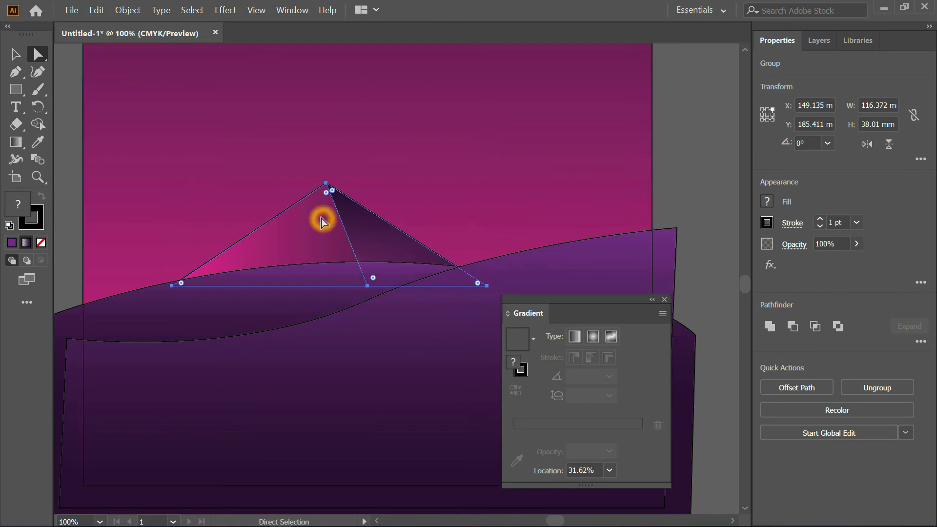
pyautogui.moveTo(322, 222); pyautogui.dragTo(465, 212)
pyautogui.press('v')
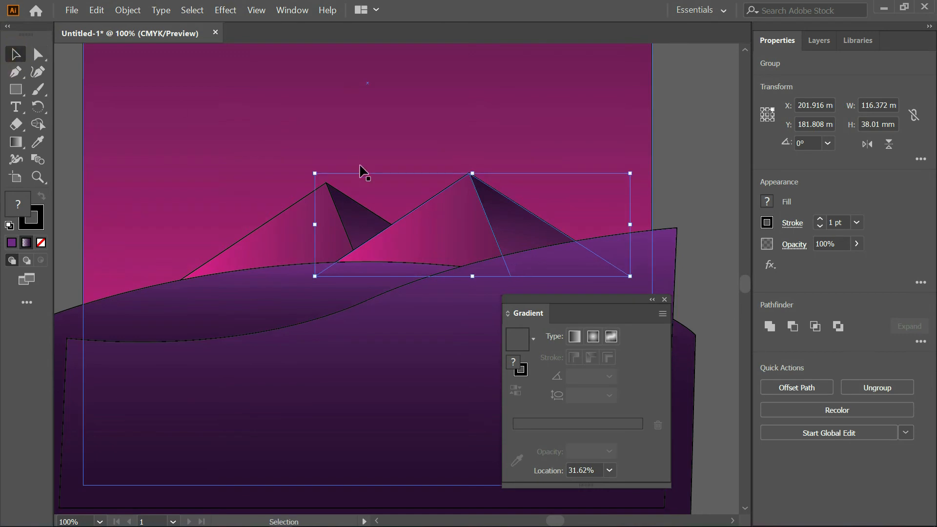
pyautogui.moveTo(313, 174); pyautogui.dragTo(339, 193)
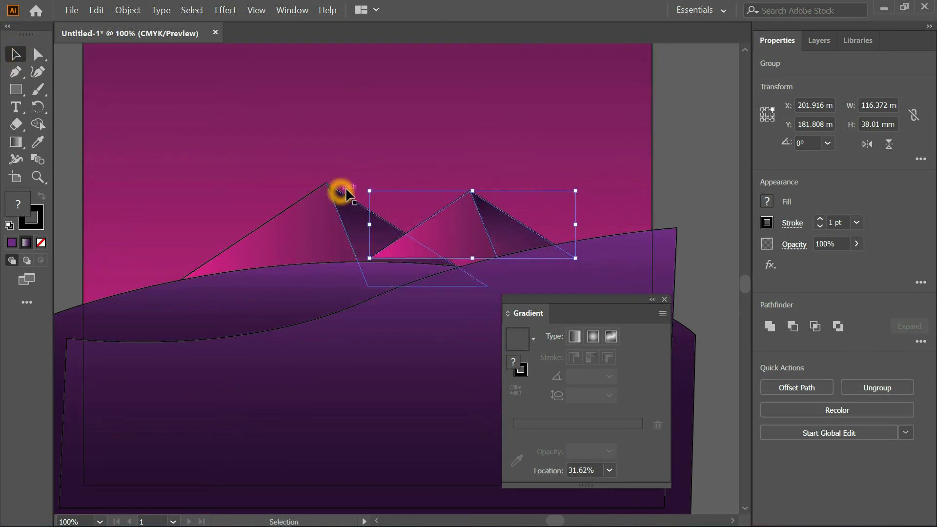
pyautogui.moveTo(501, 227); pyautogui.dragTo(502, 247)
pyautogui.hotkey('ctrl', 'z')
pyautogui.click(547, 164)
pyautogui.click(523, 246)
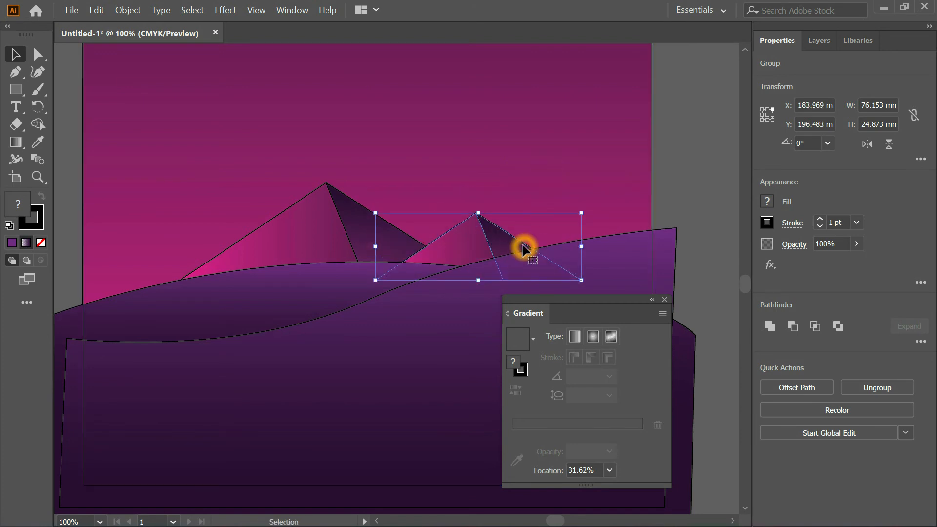
# - Copy the small mountain to the large mountain's left side and send the copy behind the large mountain
pyautogui.moveTo(493, 244); pyautogui.dragTo(227, 266)
pyautogui.press('a')
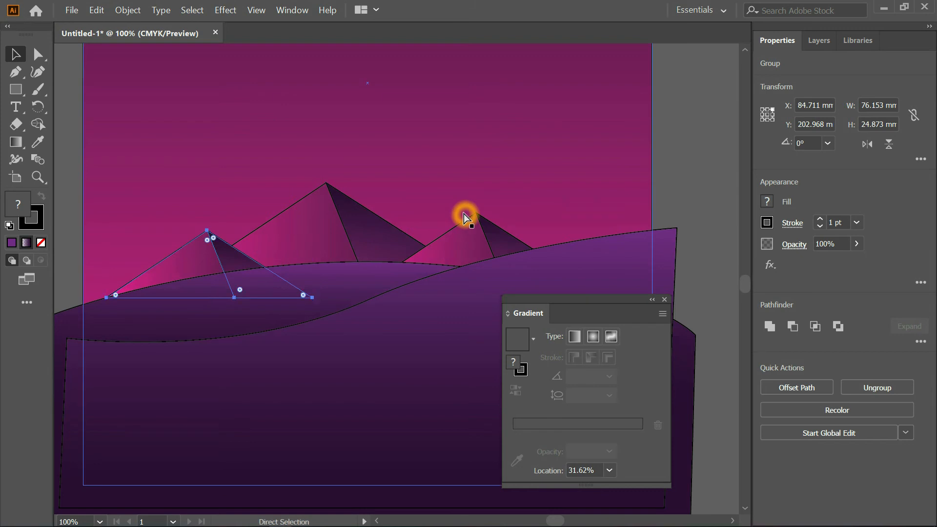
pyautogui.press('v')
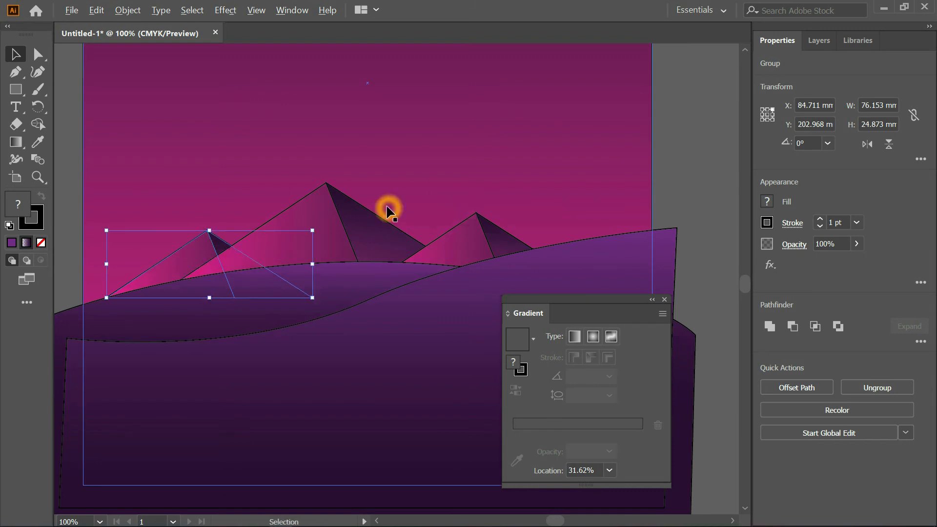
pyautogui.scroll(-2, 387, 210)
pyautogui.scroll(1, 511, 221)
pyautogui.hotkey('ctrl', '0')
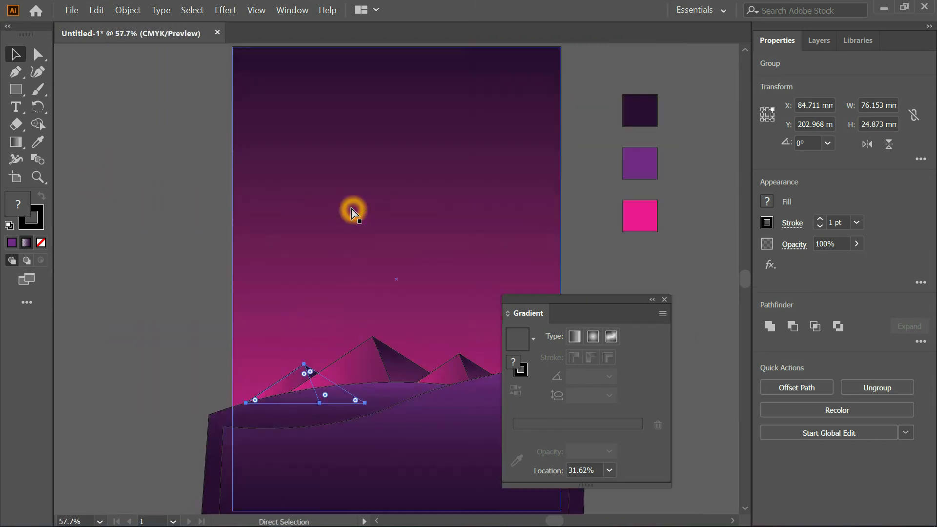
pyautogui.click(38, 54)
pyautogui.hotkey('ctrl', 'shift', 'a')
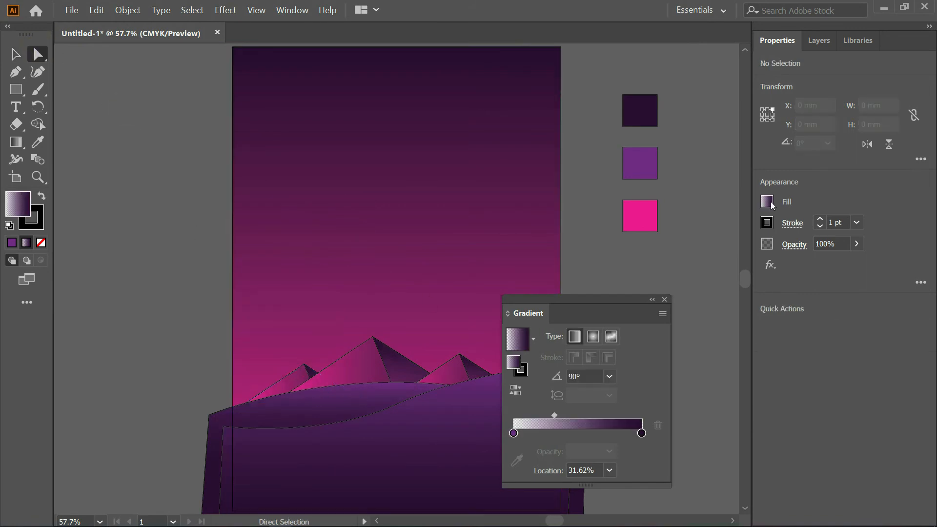
# - Draw a four-pointed star about 6.2 mm wide in the sky with the Star tool
pyautogui.moveTo(605, 298); pyautogui.dragTo(859, 317)
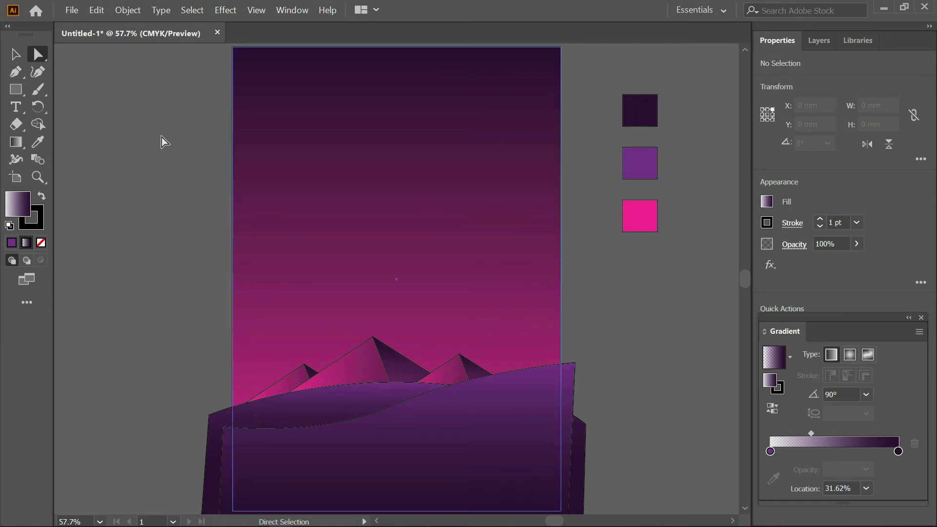
pyautogui.click(19, 92)
pyautogui.click(79, 143)
pyautogui.moveTo(376, 165)
pyautogui.mouseDown()
pyautogui.moveTo(402, 188)
pyautogui.moveTo(377, 171)
pyautogui.mouseUp()
pyautogui.press('Down')
pyautogui.scroll(8, 377, 166)
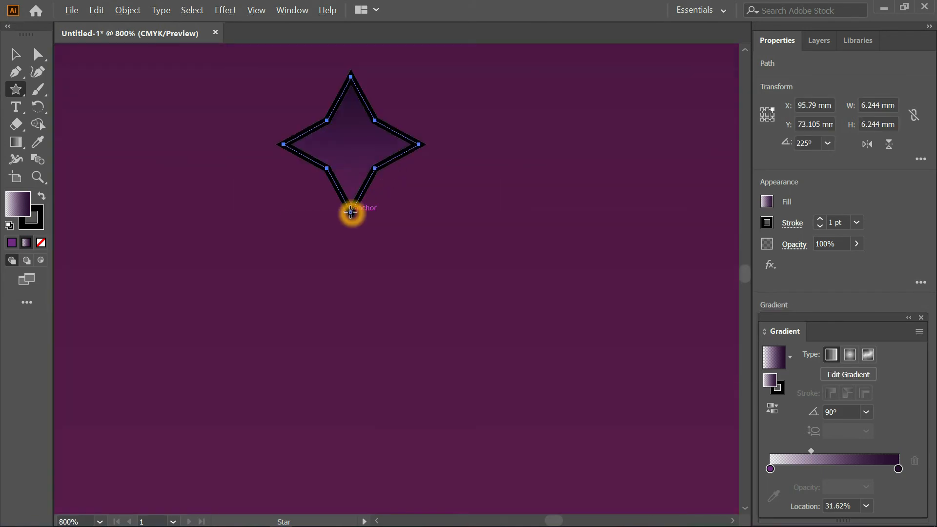
# - Scale the four-pointed star down proportionally to about 2.4 mm wide
pyautogui.click(351, 212)
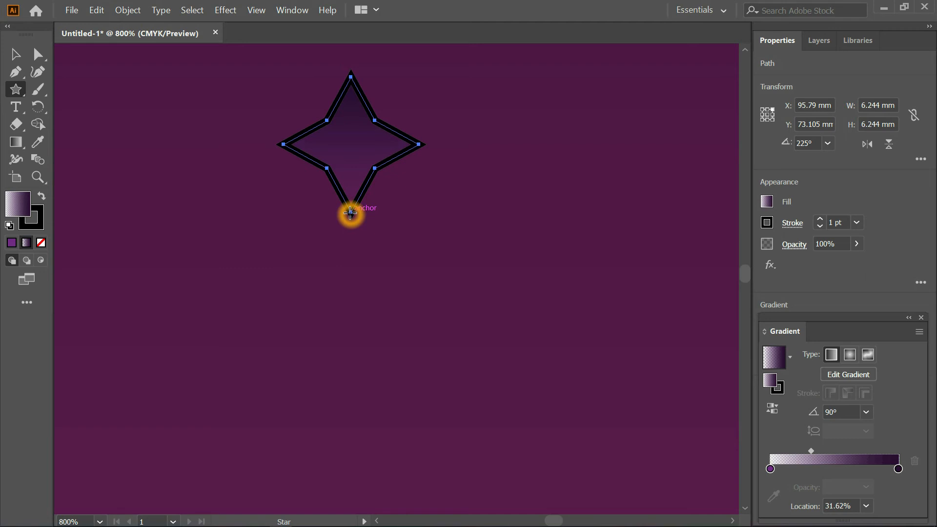
pyautogui.press('v')
pyautogui.click(351, 211)
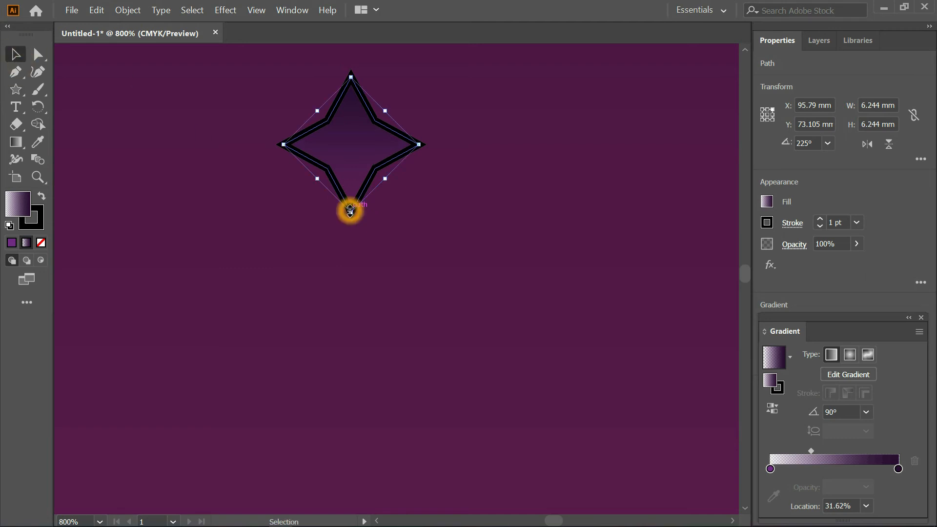
pyautogui.moveTo(350, 211); pyautogui.dragTo(350, 172)
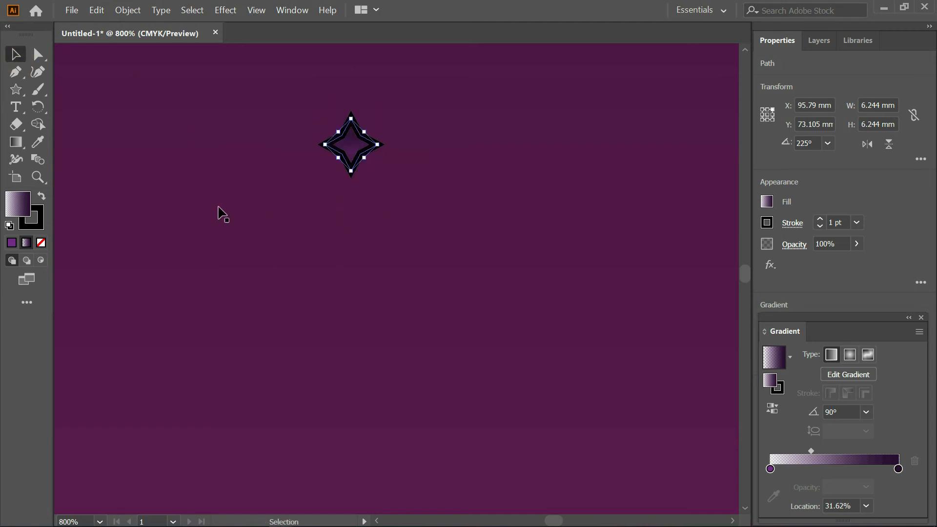
# - Remove the star's stroke and fill the star with solid white
pyautogui.click(39, 222)
pyautogui.click(41, 243)
pyautogui.click(28, 213)
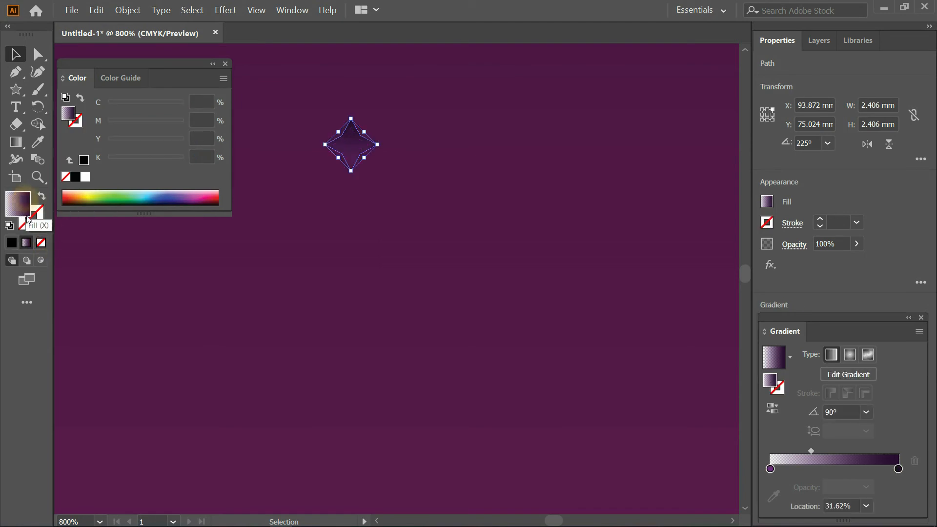
pyautogui.click(12, 244)
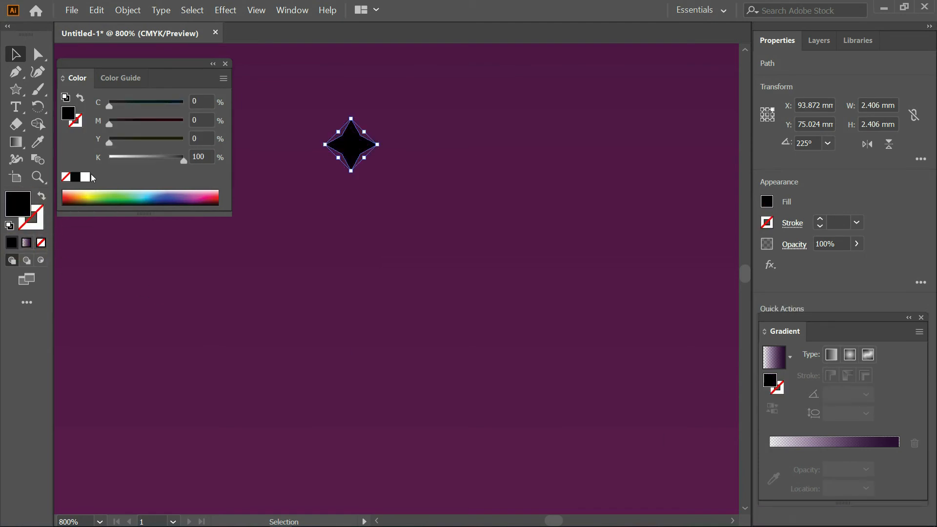
pyautogui.click(87, 177)
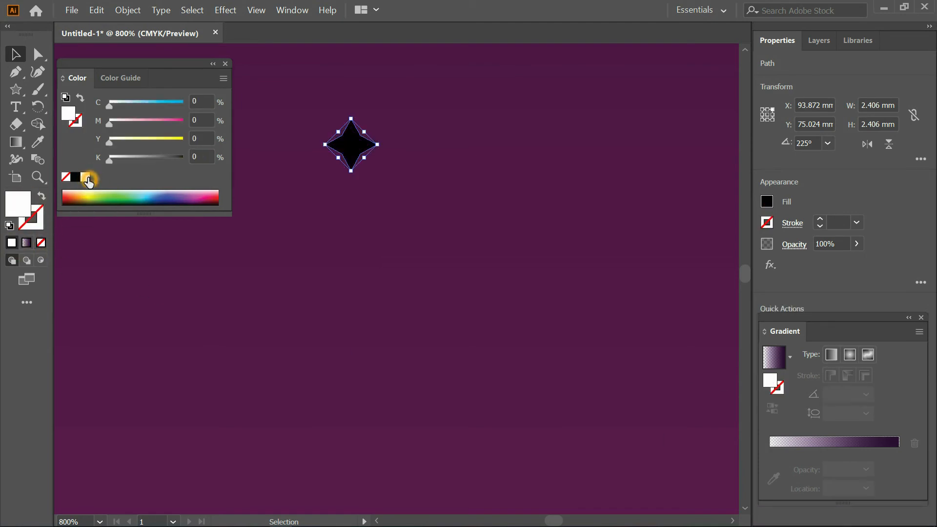
pyautogui.click(225, 64)
pyautogui.scroll(-5, 434, 169)
pyautogui.scroll(-3, 434, 169)
pyautogui.scroll(4, 494, 176)
pyautogui.scroll(4, 299, 137)
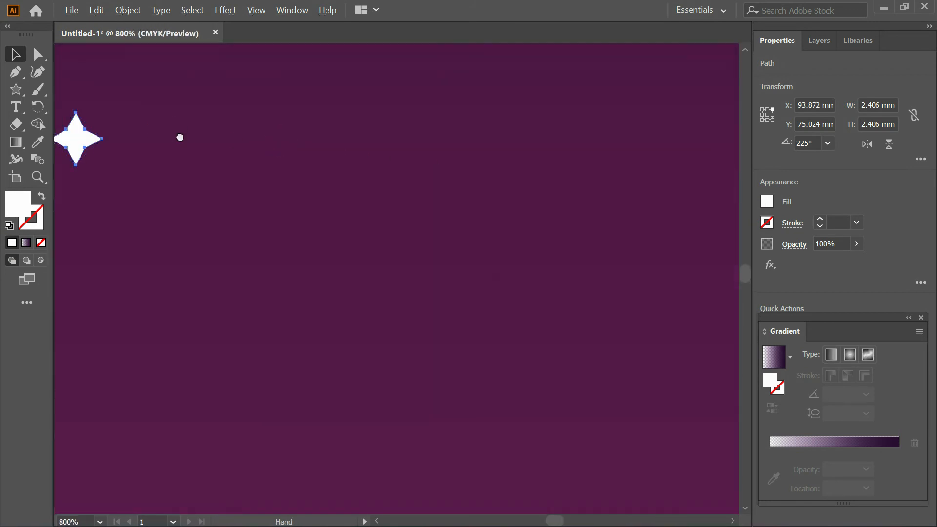
pyautogui.moveTo(163, 129); pyautogui.dragTo(345, 180)
pyautogui.moveTo(262, 178); pyautogui.dragTo(267, 183)
pyautogui.click(371, 145)
pyautogui.hotkey('ctrl', 'z')
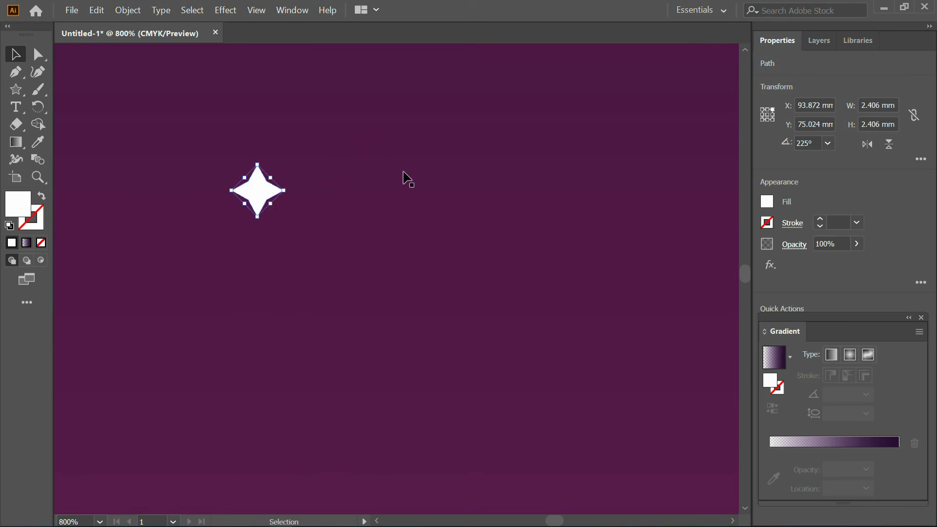
# - Scatter five copies of the white star around the sky: one full-size, two medium and two small
pyautogui.scroll(-7, 404, 190)
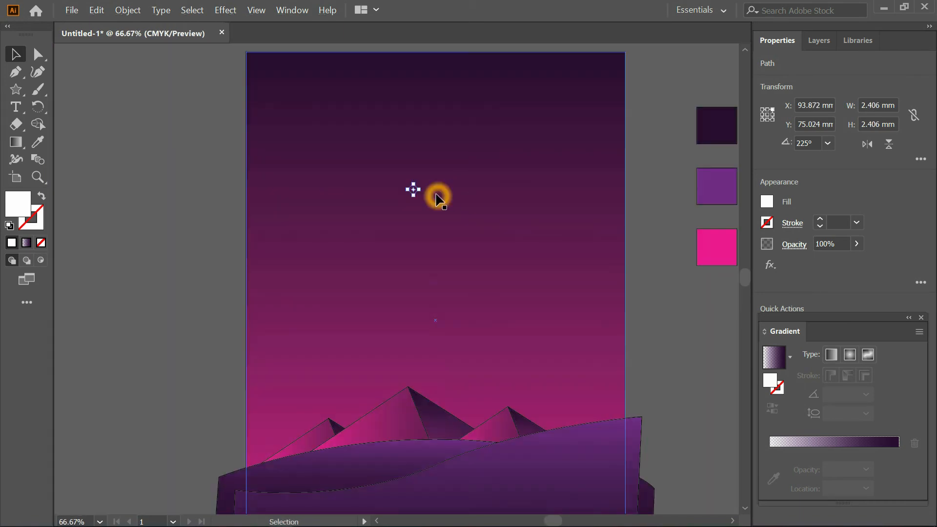
pyautogui.scroll(6, 435, 198)
pyautogui.moveTo(240, 156); pyautogui.dragTo(665, 66)
pyautogui.moveTo(436, 195); pyautogui.dragTo(181, 289)
pyautogui.moveTo(436, 195); pyautogui.dragTo(300, 96)
pyautogui.moveTo(181, 288); pyautogui.dragTo(593, 267)
pyautogui.moveTo(299, 93); pyautogui.dragTo(318, 131)
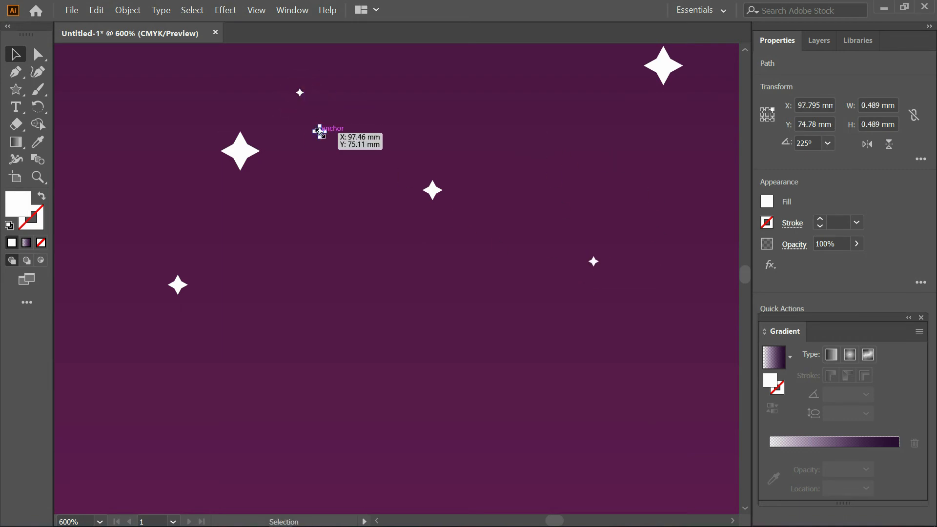
pyautogui.moveTo(304, 97); pyautogui.dragTo(622, 103)
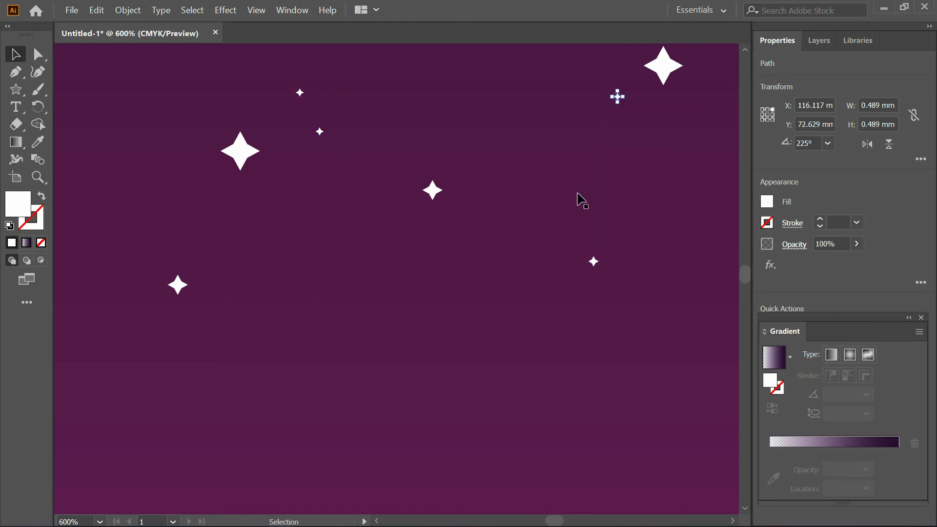
# - Select all six stars, duplicate the cluster to its upper left, and rotate the copy to about 205°
pyautogui.hotkey('ctrl', '1')
pyautogui.press('a')
pyautogui.moveTo(291, 146); pyautogui.dragTo(423, 209)
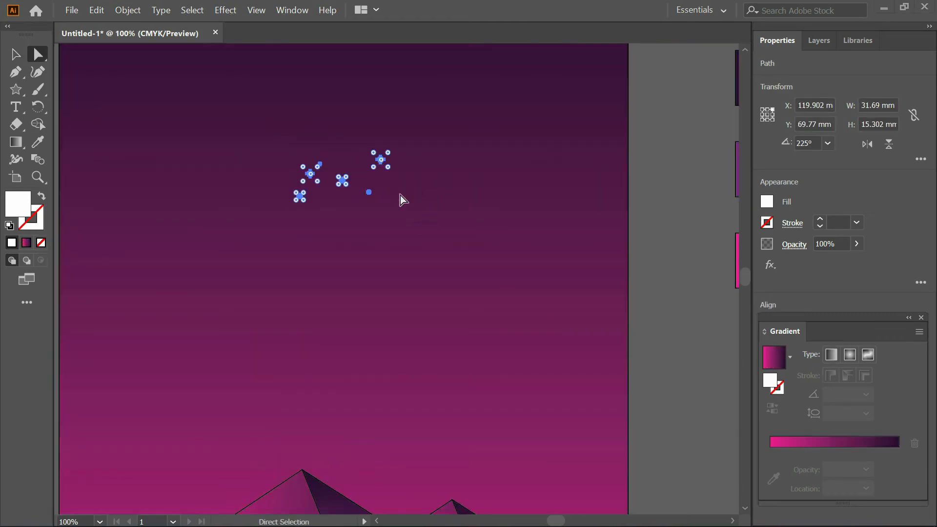
pyautogui.moveTo(343, 181); pyautogui.dragTo(259, 180)
pyautogui.click(376, 204)
pyautogui.scroll(1, 357, 185)
pyautogui.scroll(-4, 356, 185)
pyautogui.scroll(4, 348, 186)
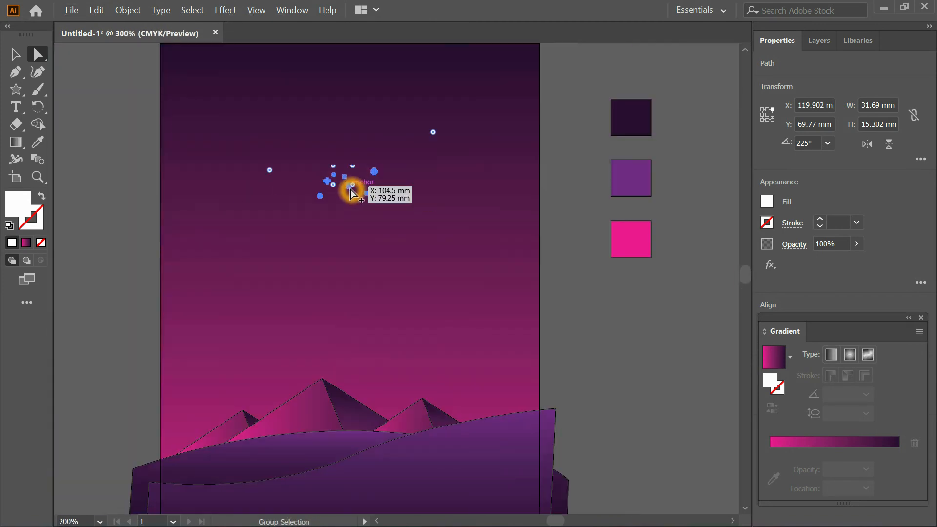
pyautogui.click(14, 54)
pyautogui.click(408, 183)
pyautogui.scroll(-1, 408, 183)
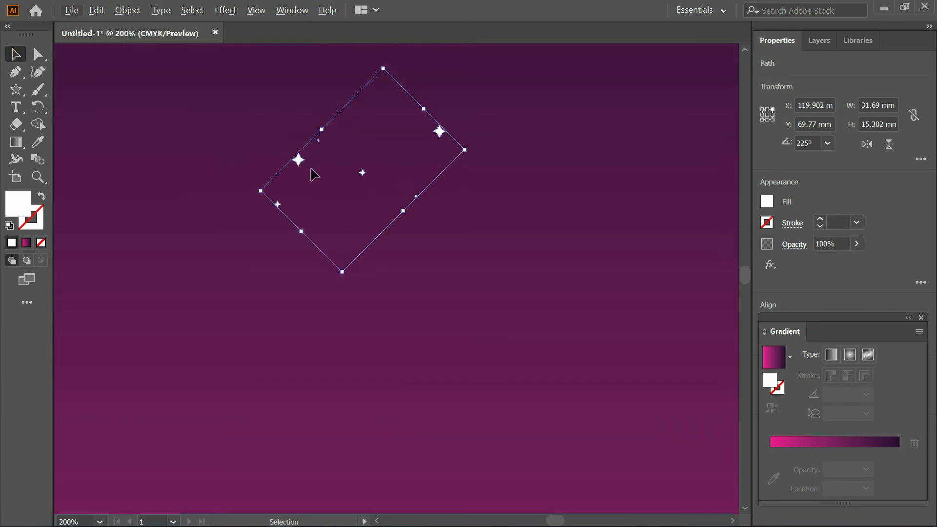
pyautogui.moveTo(299, 162); pyautogui.dragTo(123, 120)
pyautogui.click(236, 175)
pyautogui.moveTo(236, 174); pyautogui.dragTo(211, 195)
pyautogui.scroll(-2, 284, 184)
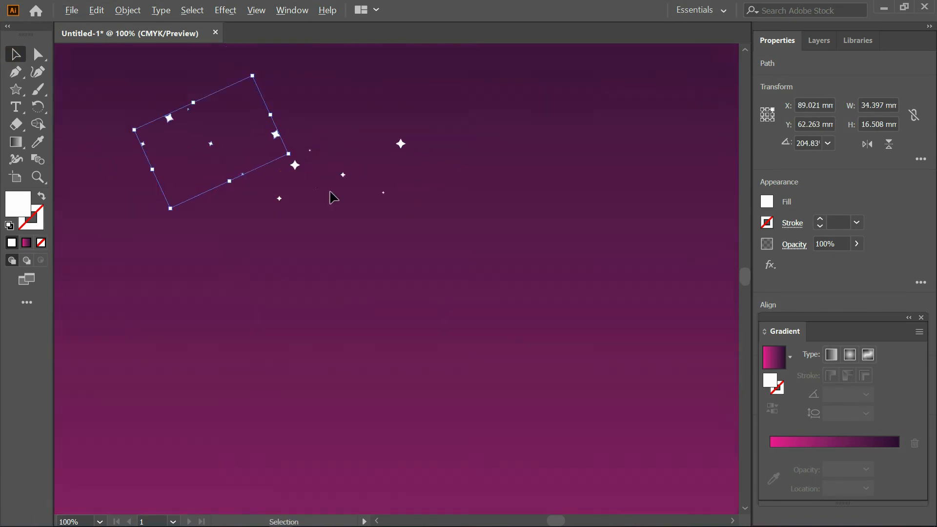
# - Select both star clusters and duplicate them together toward the upper right of the sky
pyautogui.moveTo(318, 148); pyautogui.dragTo(472, 241)
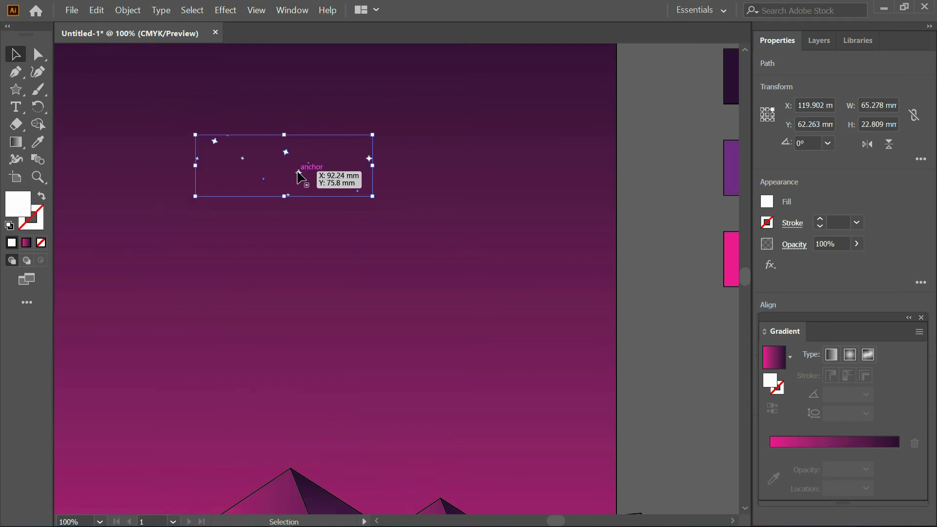
pyautogui.moveTo(307, 173); pyautogui.dragTo(407, 107)
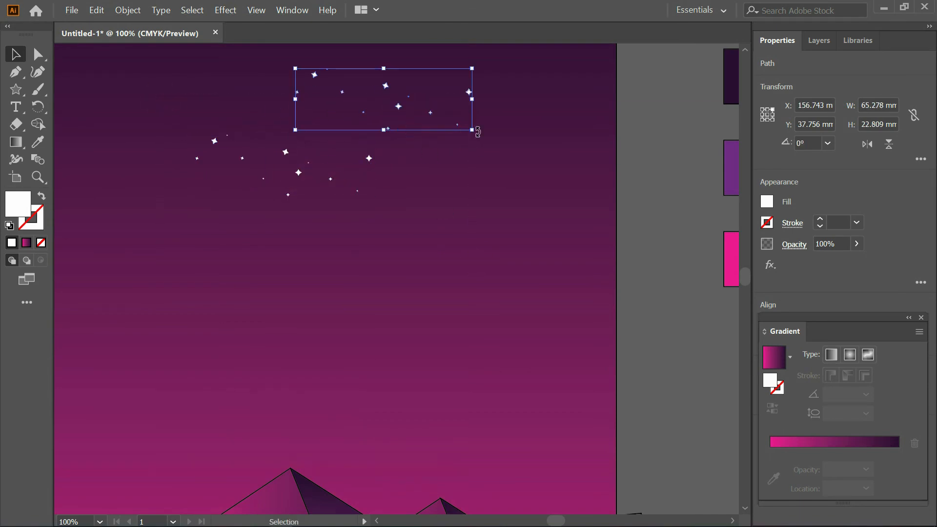
# - Duplicate the star clusters repeatedly and spread the copies across the upper sky and down its left side
pyautogui.click(474, 117)
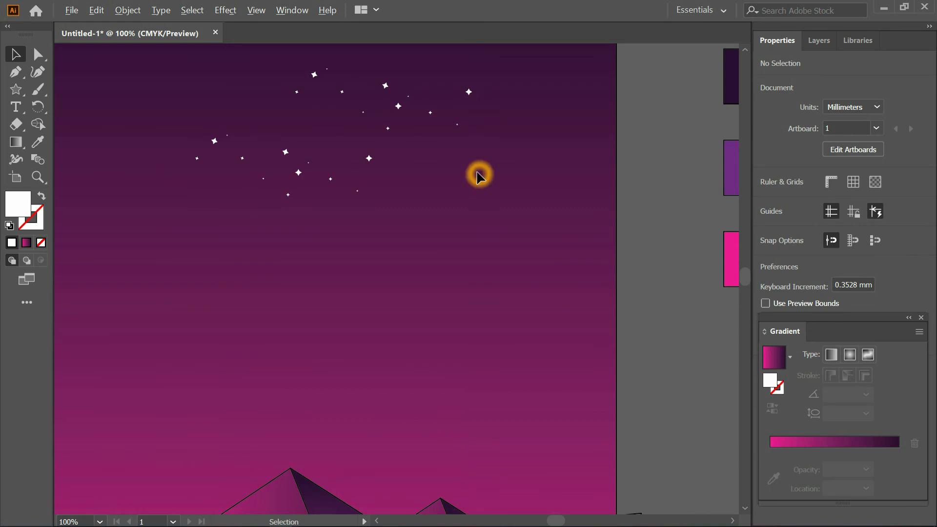
pyautogui.scroll(-2, 479, 175)
pyautogui.scroll(1, 479, 174)
pyautogui.click(425, 128)
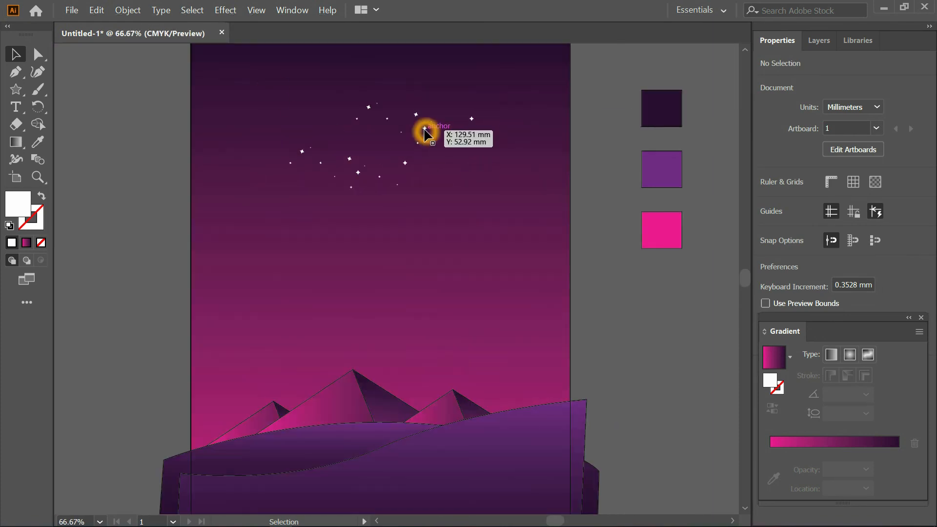
pyautogui.moveTo(330, 88); pyautogui.dragTo(498, 165)
pyautogui.moveTo(480, 134); pyautogui.dragTo(480, 139)
pyautogui.moveTo(247, 80); pyautogui.dragTo(558, 210)
pyautogui.moveTo(404, 164); pyautogui.dragTo(548, 162)
pyautogui.moveTo(467, 117); pyautogui.dragTo(380, 118)
pyautogui.moveTo(379, 118); pyautogui.dragTo(299, 287)
pyautogui.moveTo(371, 220); pyautogui.dragTo(354, 227)
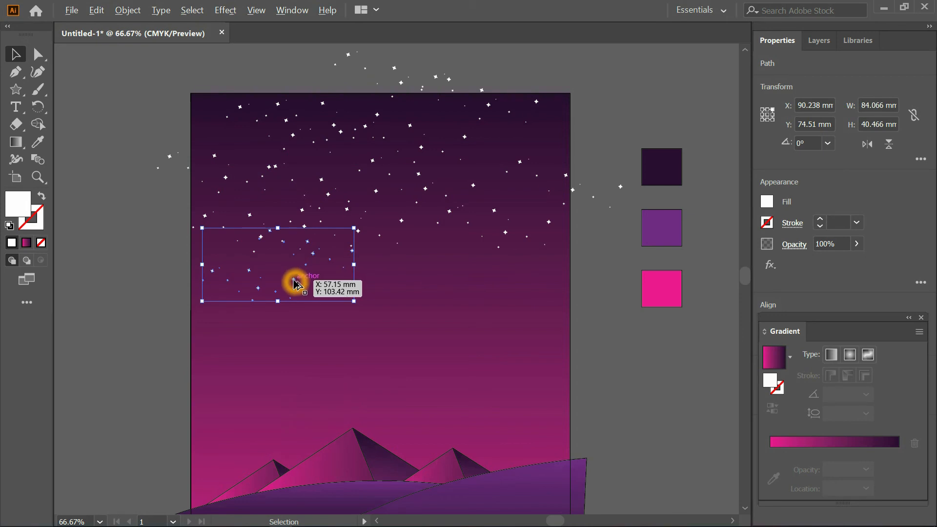
# - Duplicate the lowest star cluster toward the right, spreading overlapping copies over the lower-right part of the starry sky
pyautogui.moveTo(296, 280); pyautogui.dragTo(432, 280)
pyautogui.hotkey('ctrl', 'z')
pyautogui.moveTo(353, 303); pyautogui.dragTo(170, 259)
pyautogui.moveTo(250, 272); pyautogui.dragTo(508, 310)
pyautogui.moveTo(147, 315); pyautogui.dragTo(627, 250)
pyautogui.moveTo(604, 363); pyautogui.dragTo(441, 247)
pyautogui.click(628, 355)
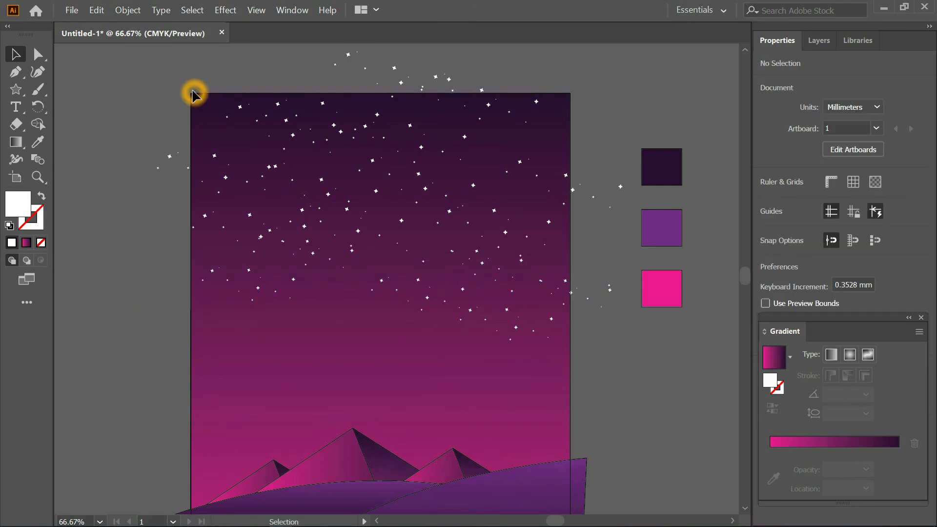
pyautogui.moveTo(191, 93); pyautogui.dragTo(571, 383)
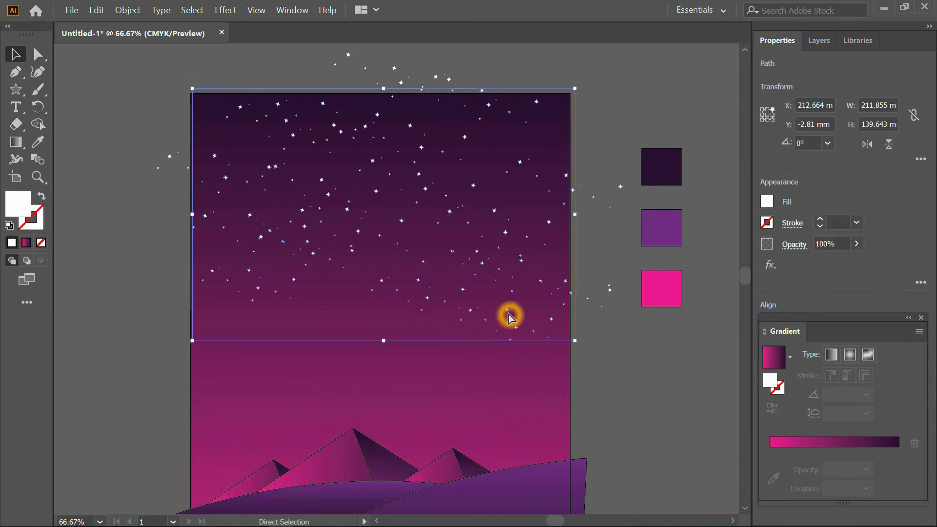
pyautogui.hotkey('ctrl', 'shift', 'i')
pyautogui.click(460, 252)
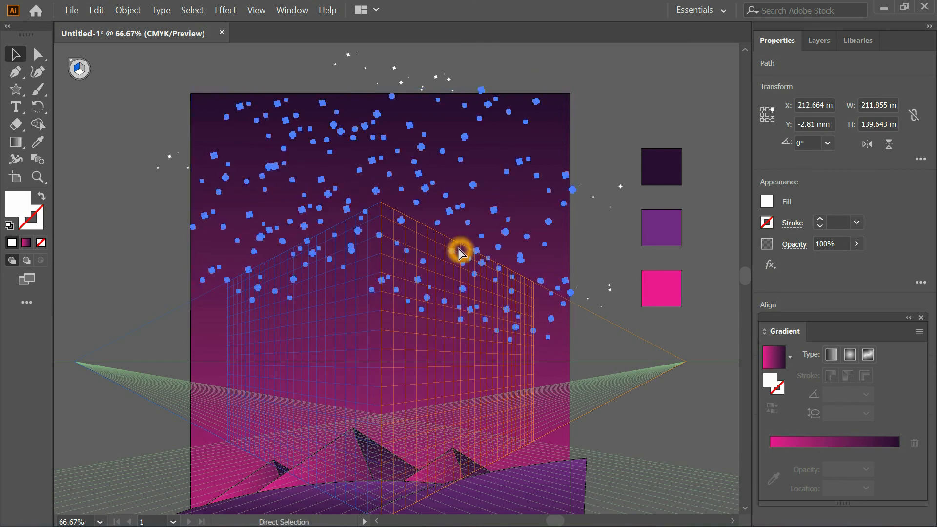
pyautogui.hotkey('ctrl', 'shift', 'i')
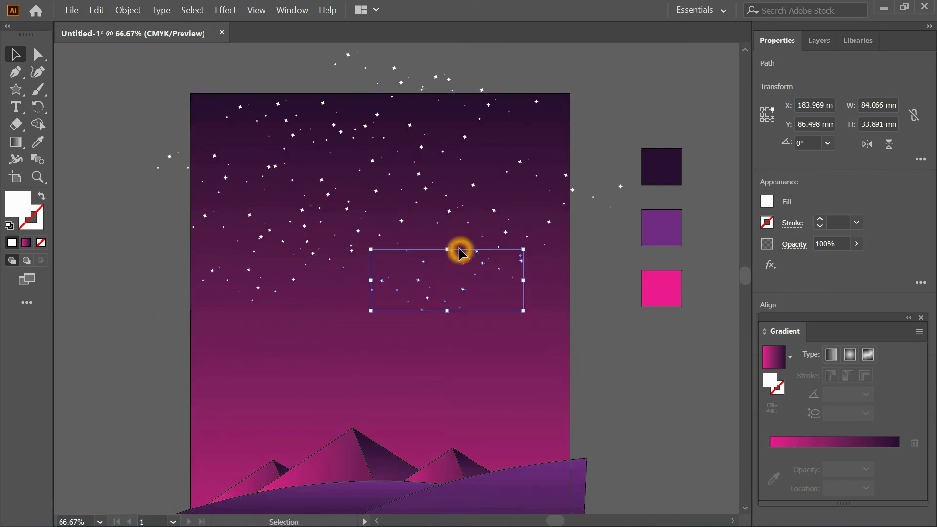
# - Move the star cluster that overhangs the sky's right edge slightly inward and up
pyautogui.moveTo(465, 291); pyautogui.dragTo(527, 307)
pyautogui.click(146, 335)
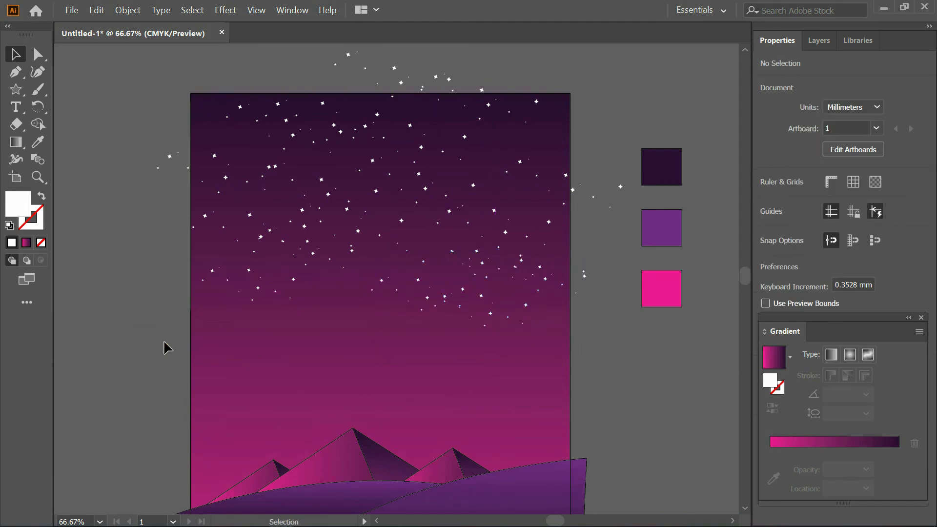
pyautogui.moveTo(324, 261); pyautogui.dragTo(571, 243)
pyautogui.moveTo(839, 319); pyautogui.dragTo(700, 338)
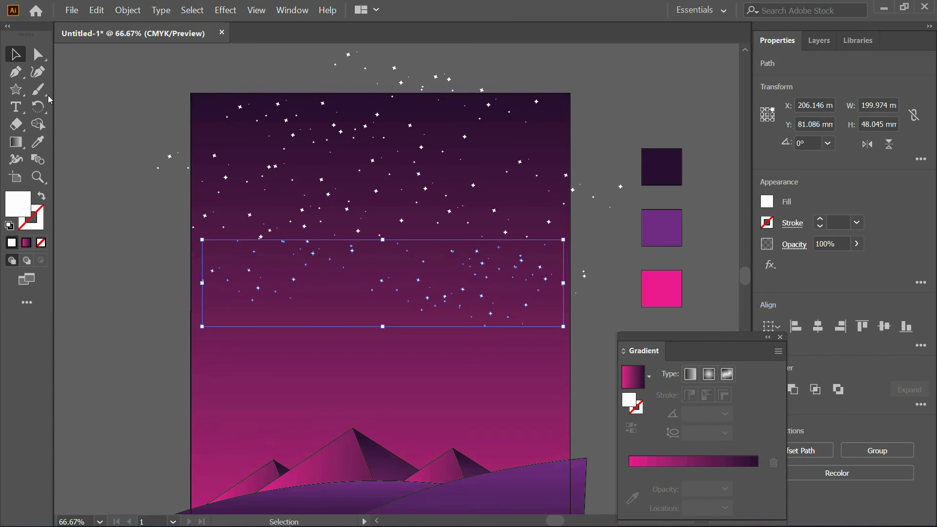
pyautogui.moveTo(683, 340); pyautogui.dragTo(653, 324)
pyautogui.moveTo(204, 282); pyautogui.dragTo(198, 282)
pyautogui.hotkey('ctrl', 'z')
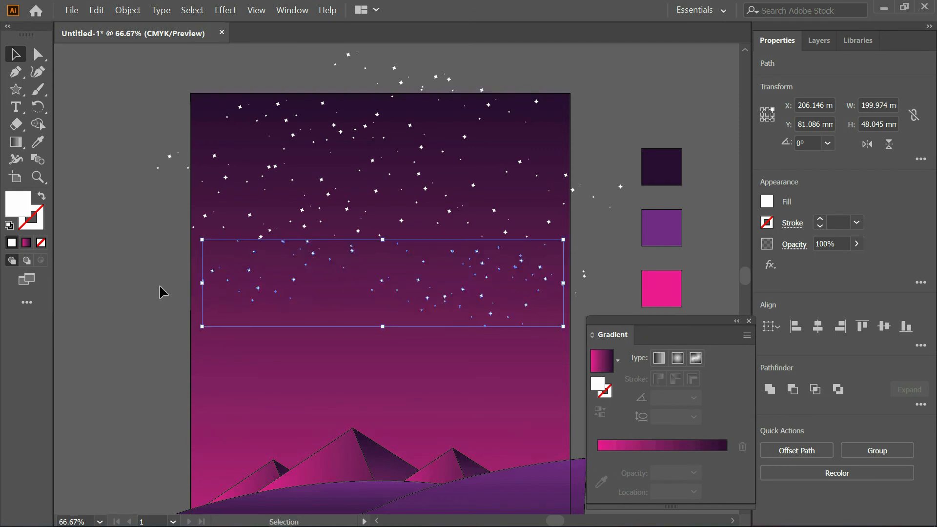
pyautogui.click(245, 348)
pyautogui.moveTo(641, 323); pyautogui.dragTo(807, 355)
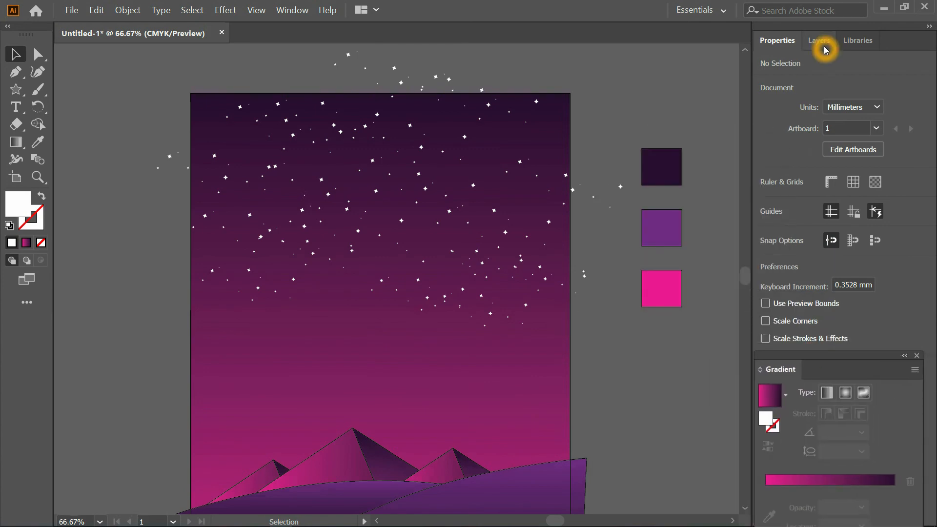
# - Select the band of lower stars across the sky's full width and reduce their opacity so they look faded
pyautogui.click(481, 297)
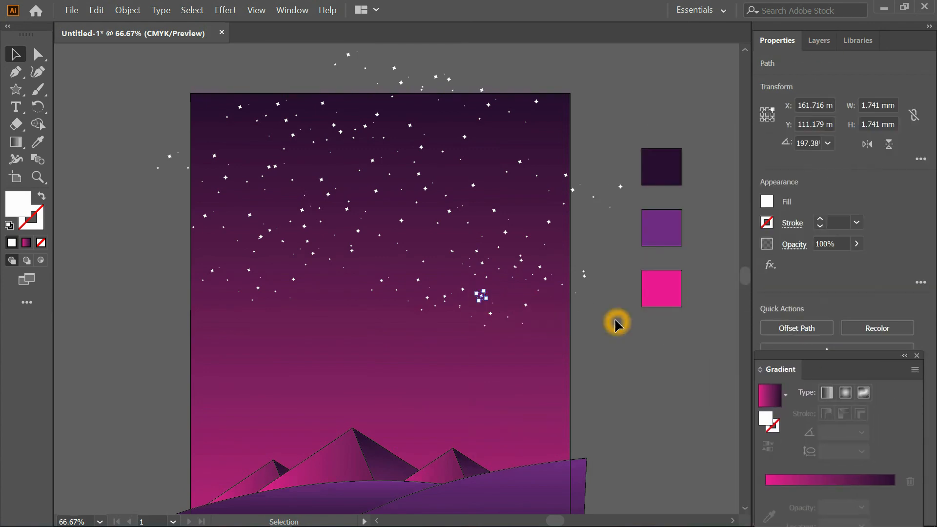
pyautogui.moveTo(584, 323); pyautogui.dragTo(182, 230)
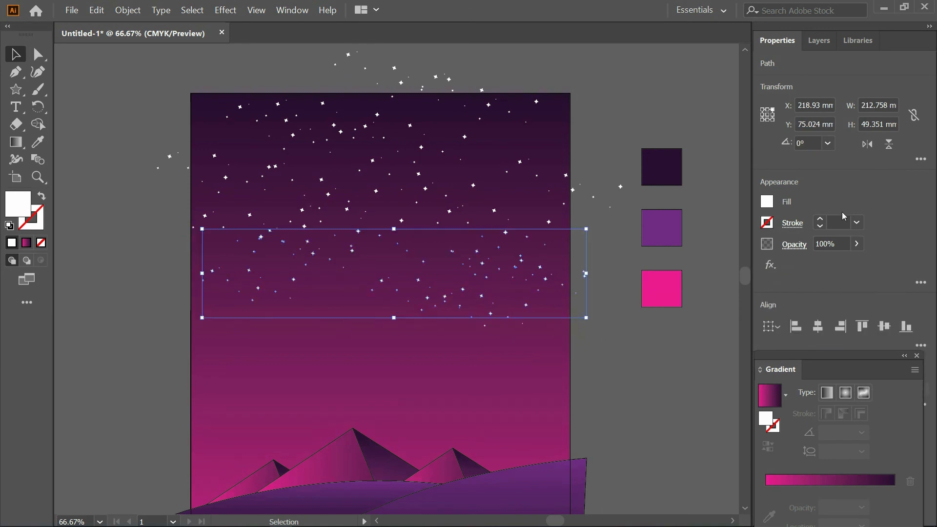
pyautogui.moveTo(857, 248); pyautogui.dragTo(818, 261)
pyautogui.click(609, 416)
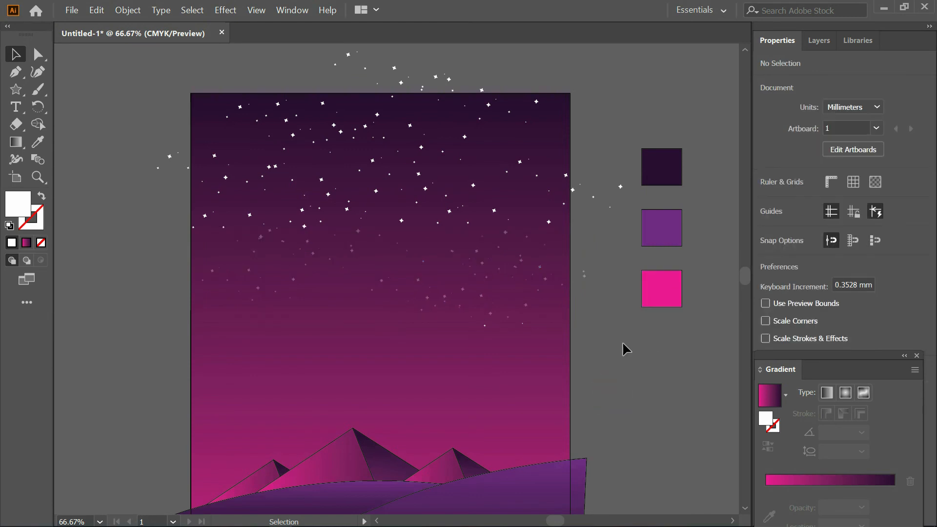
# - Delete the stars that lie outside the left, right and top edges of the sky rectangle
pyautogui.click(525, 238)
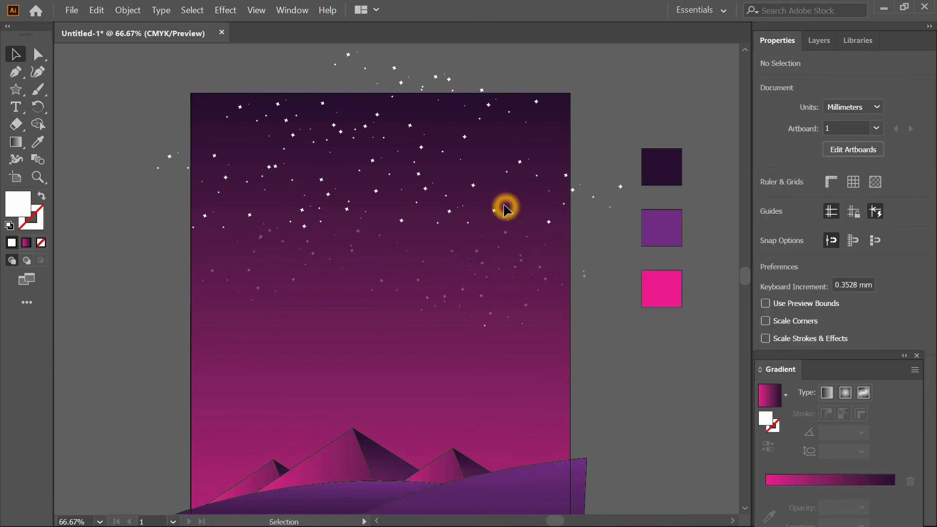
pyautogui.moveTo(194, 215); pyautogui.dragTo(191, 217)
pyautogui.click(271, 260)
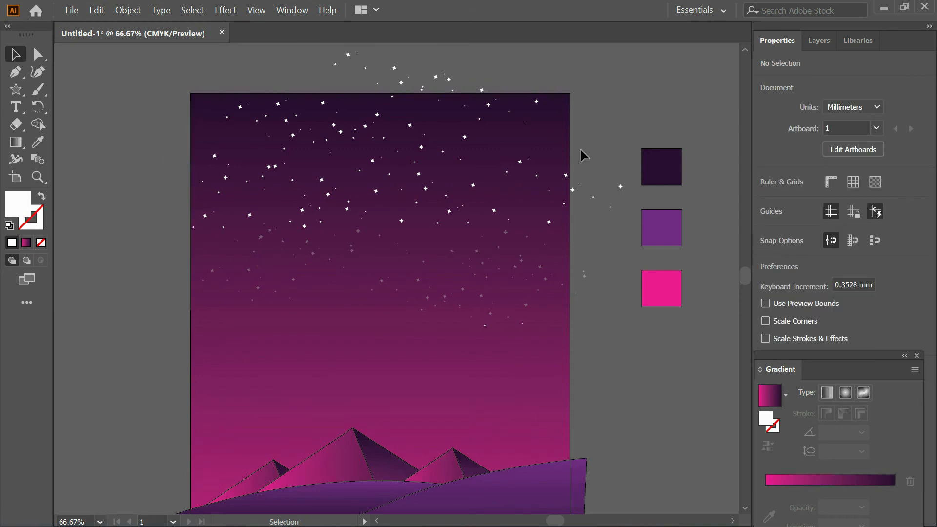
pyautogui.moveTo(571, 129); pyautogui.dragTo(617, 278)
pyautogui.moveTo(630, 312); pyautogui.dragTo(627, 309)
pyautogui.press('Delete')
pyautogui.moveTo(281, 47); pyautogui.dragTo(527, 94)
pyautogui.press('Delete')
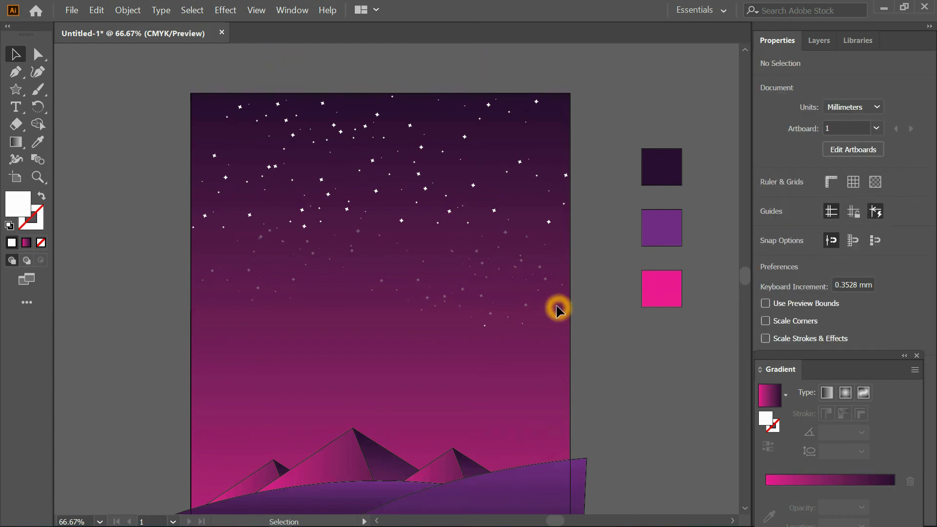
# - Draw a diagonal line about 50 mm wide and 33 mm high among the upper stars, with a 3 pt white stroke
pyautogui.moveTo(24, 95); pyautogui.dragTo(73, 160)
pyautogui.moveTo(293, 200); pyautogui.dragTo(382, 140)
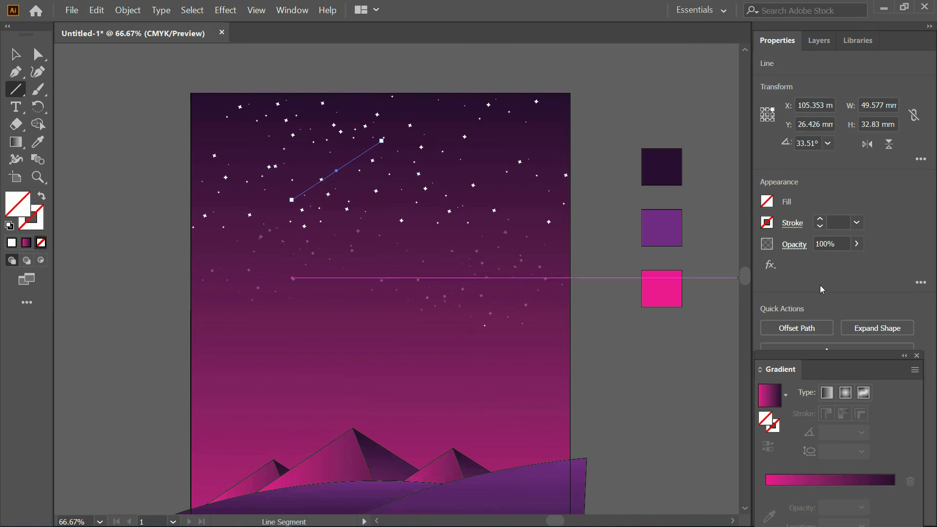
pyautogui.click(822, 222)
pyautogui.click(822, 220)
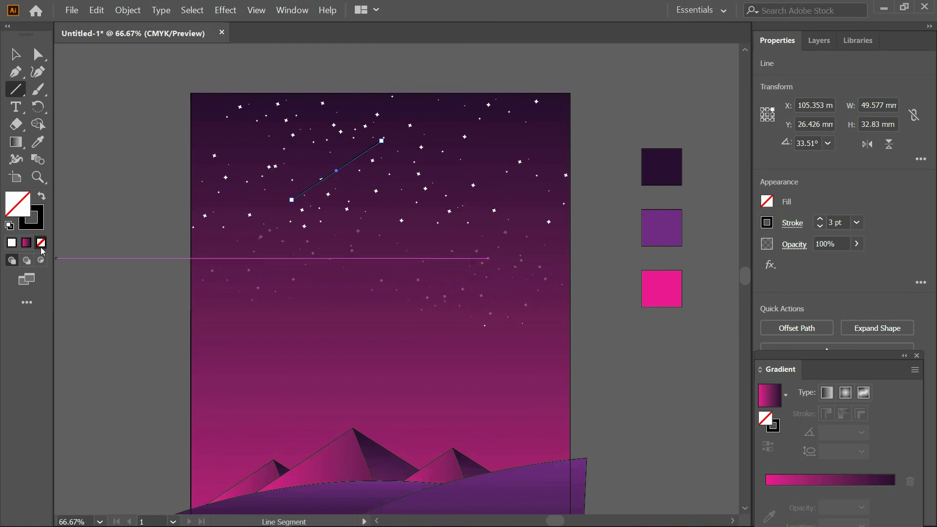
pyautogui.click(43, 213)
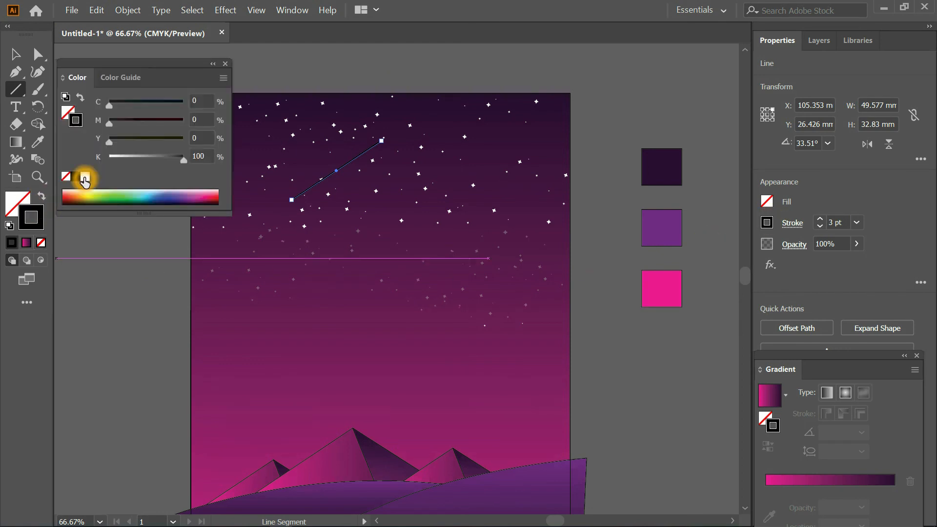
pyautogui.click(84, 178)
pyautogui.click(224, 64)
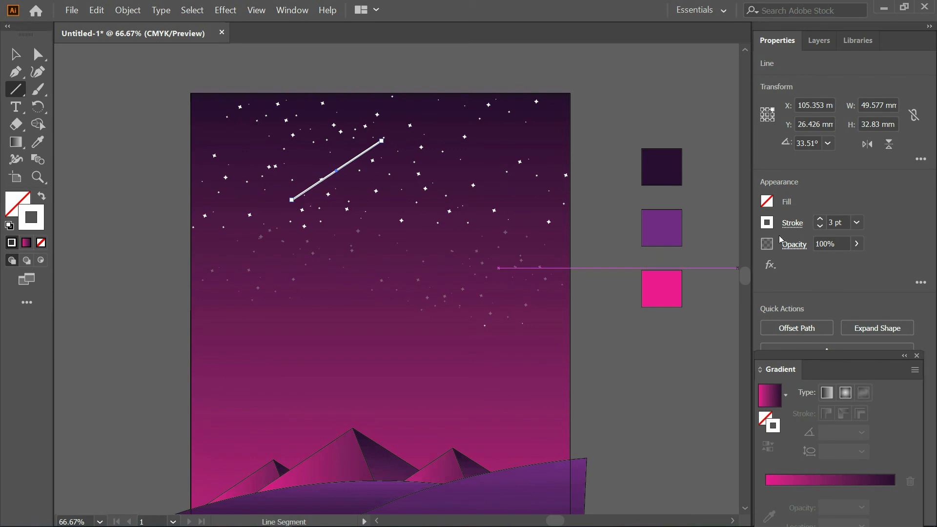
# - Give the line's stroke a round cap and the tapered triangular width profile
pyautogui.moveTo(874, 359); pyautogui.dragTo(850, 419)
pyautogui.click(792, 224)
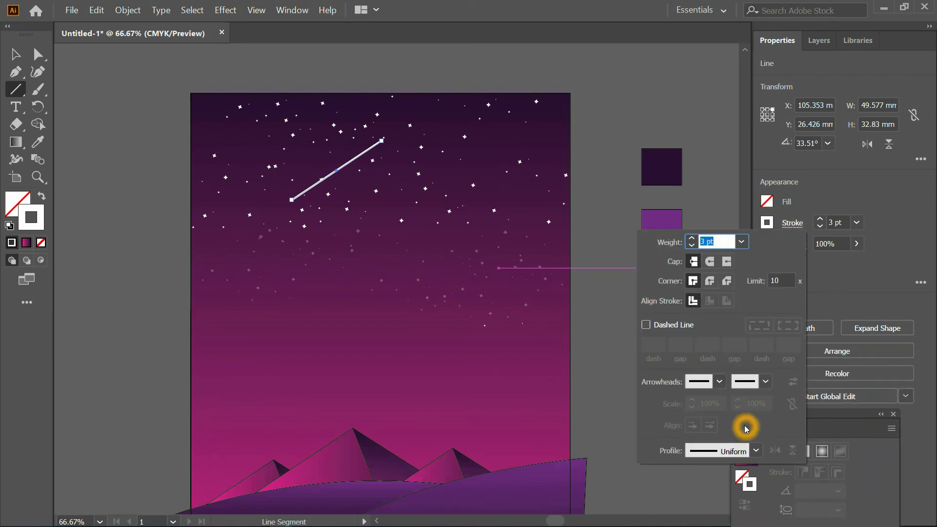
pyautogui.click(709, 261)
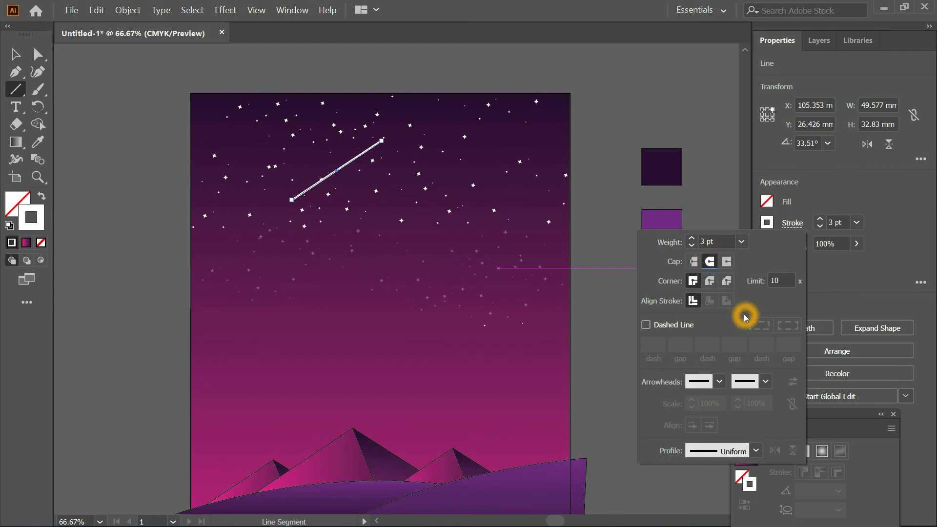
pyautogui.click(756, 451)
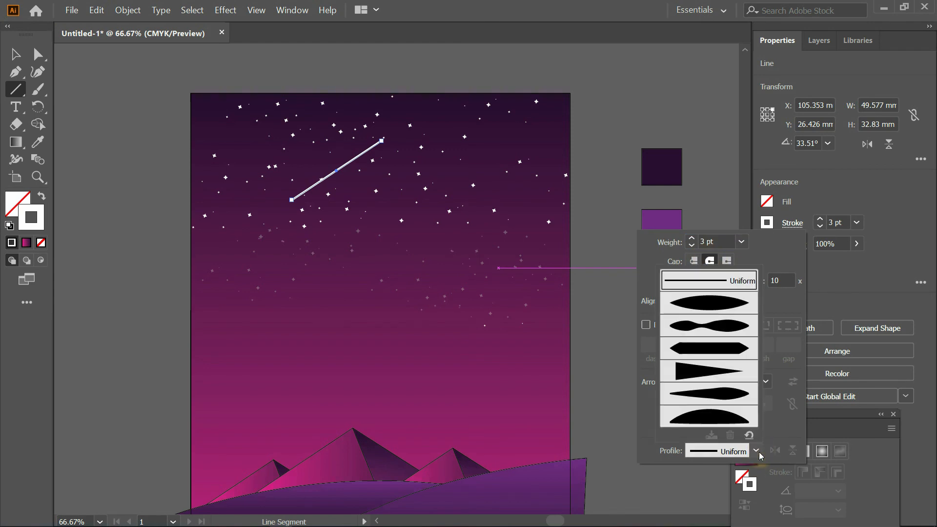
pyautogui.click(707, 371)
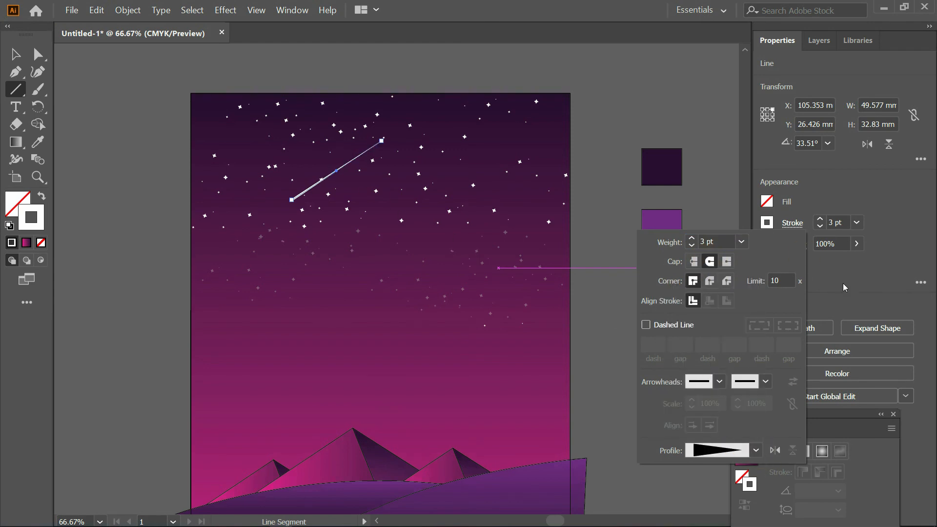
pyautogui.click(861, 278)
# - Apply the pink to dark purple linear gradient to the line's stroke and move its midpoint to 55.59%
pyautogui.moveTo(850, 413); pyautogui.dragTo(871, 287)
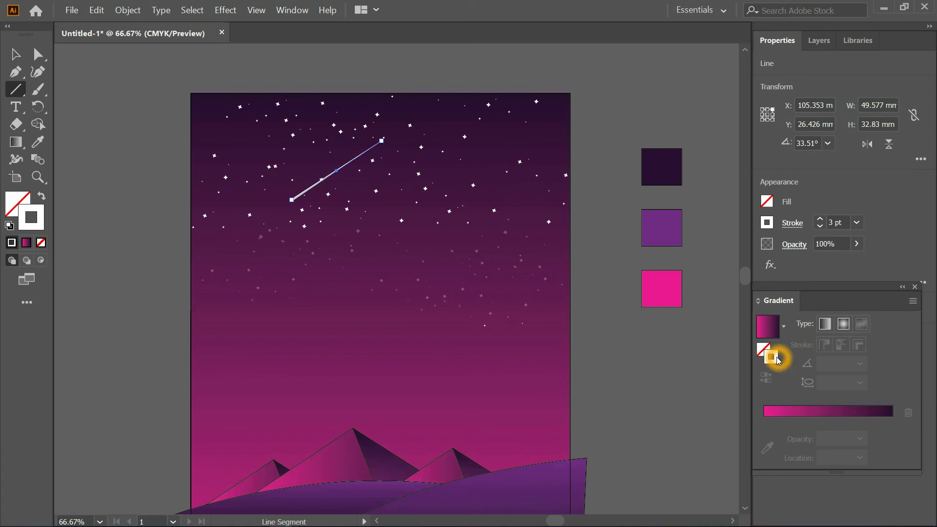
pyautogui.click(826, 412)
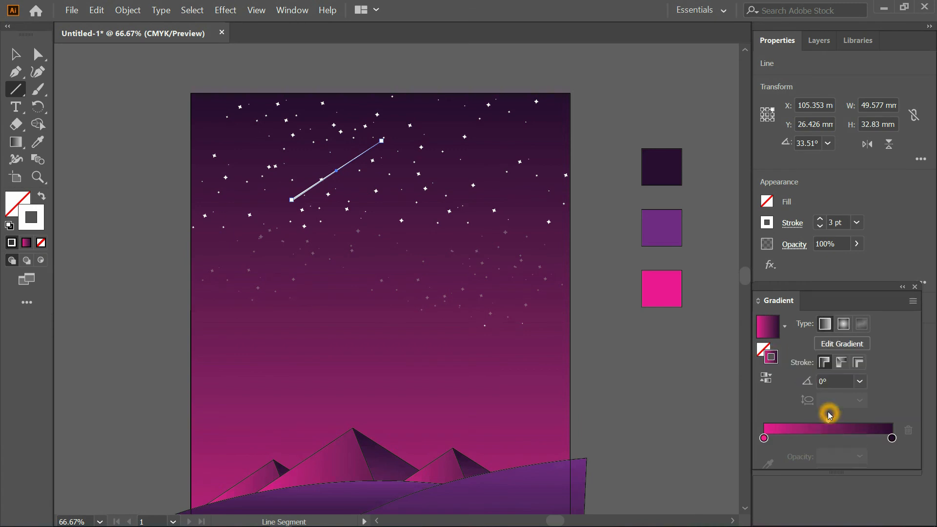
pyautogui.click(893, 439)
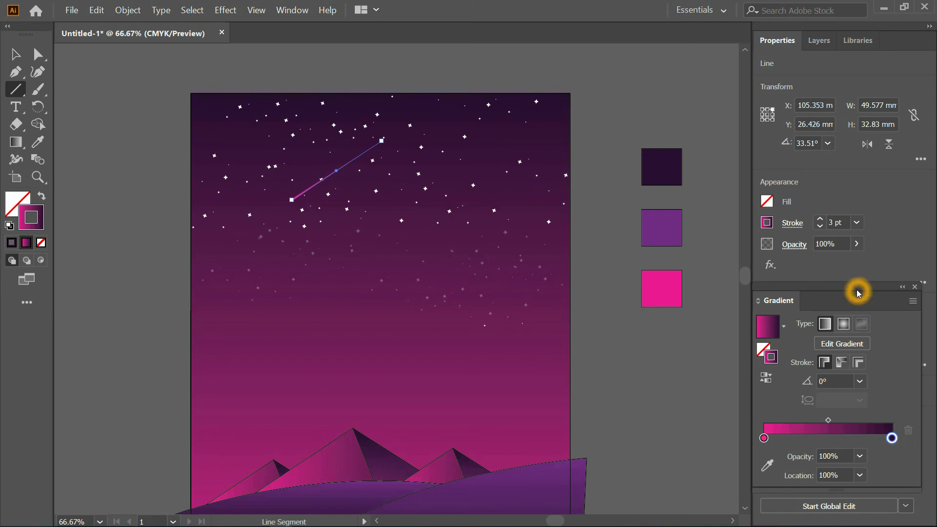
pyautogui.moveTo(856, 288); pyautogui.dragTo(806, 162)
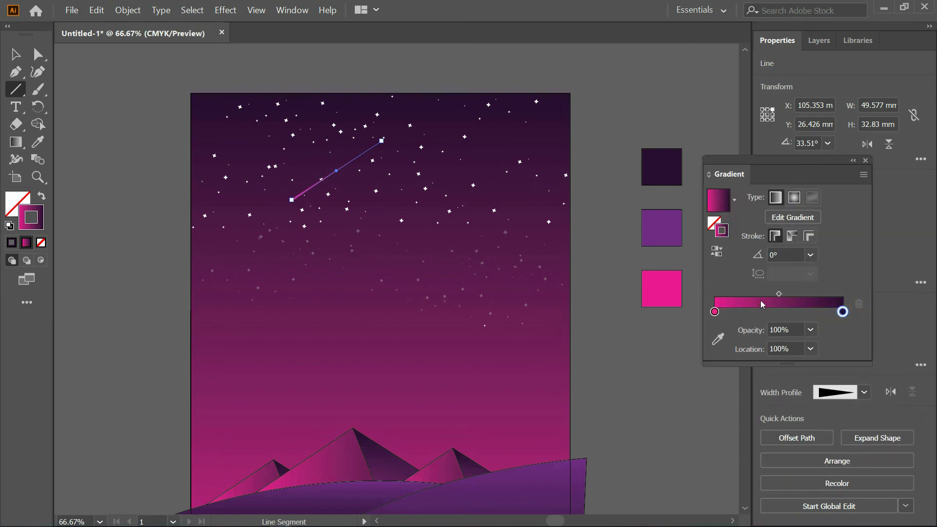
pyautogui.click(38, 54)
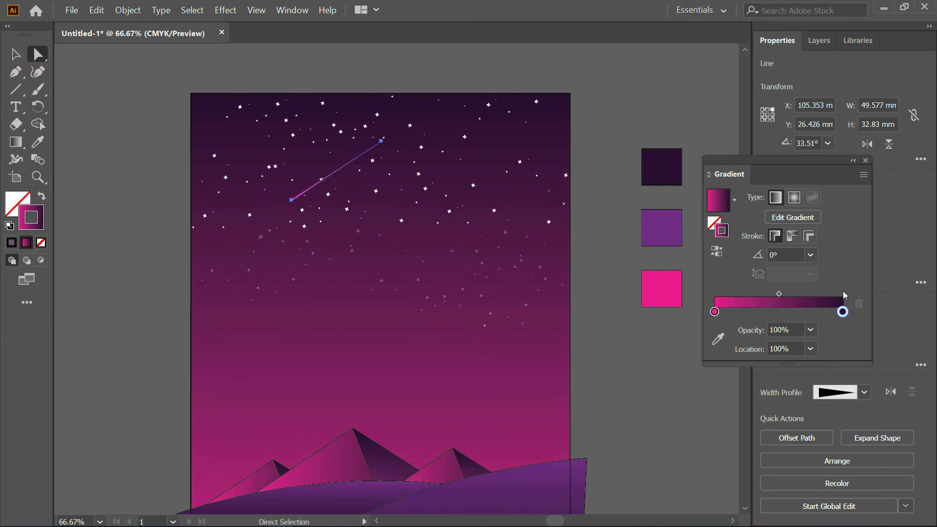
pyautogui.click(758, 307)
pyautogui.moveTo(779, 294)
pyautogui.mouseDown()
pyautogui.moveTo(761, 294)
pyautogui.moveTo(778, 296)
pyautogui.mouseUp()
pyautogui.click(310, 190)
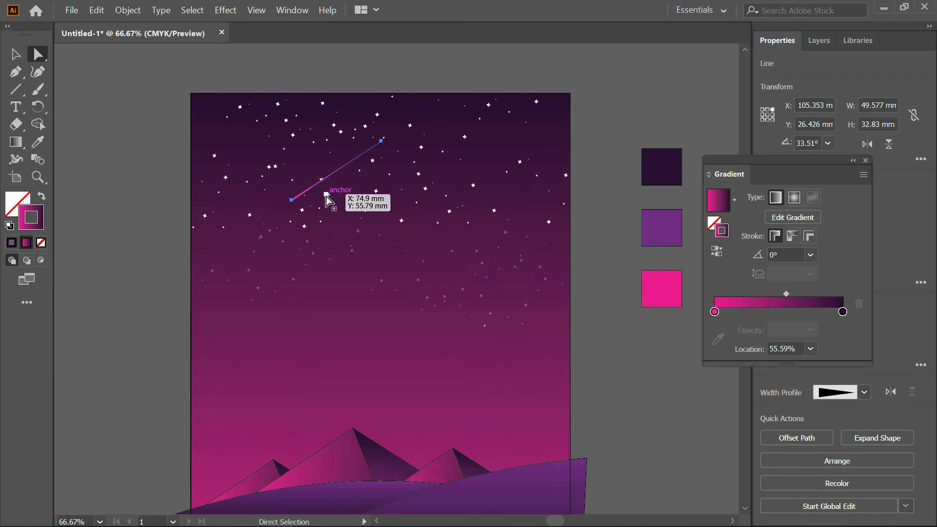
# - Set the opacity of the stroke gradient's dark purple end stop to 0%
pyautogui.click(842, 311)
pyautogui.moveTo(843, 312)
pyautogui.mouseDown()
pyautogui.moveTo(753, 309)
pyautogui.moveTo(887, 316)
pyautogui.moveTo(844, 316)
pyautogui.mouseUp()
pyautogui.click(811, 330)
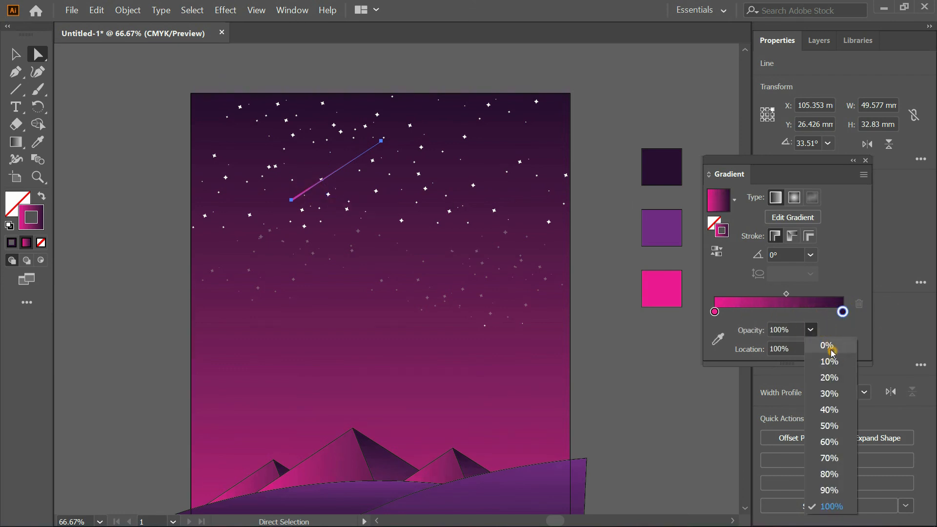
pyautogui.click(831, 346)
# - Change the stroke gradient's pink start stop to white
pyautogui.click(715, 311)
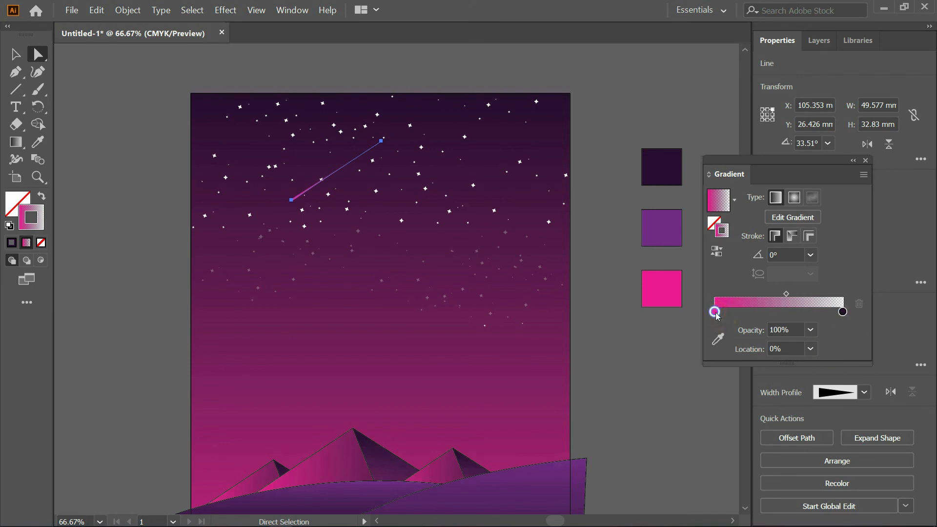
pyautogui.doubleClick(714, 311)
pyautogui.click(678, 360)
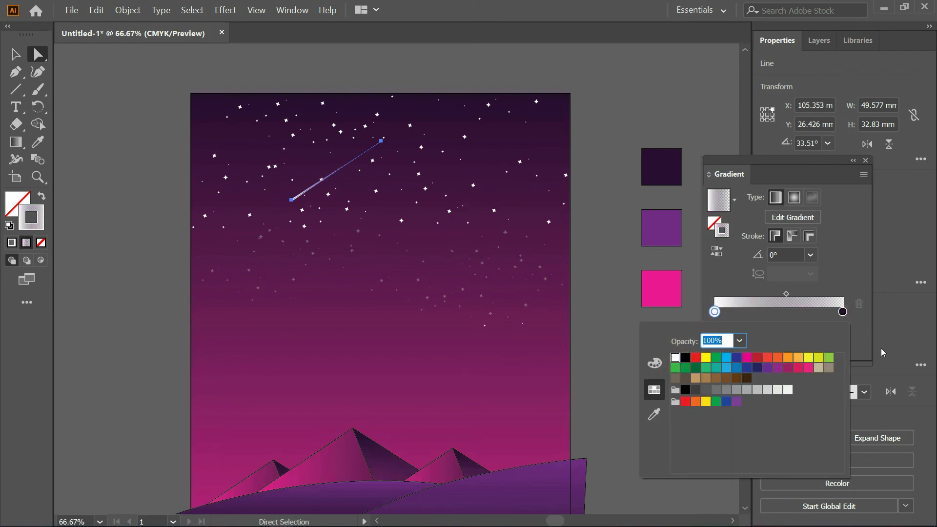
pyautogui.click(320, 198)
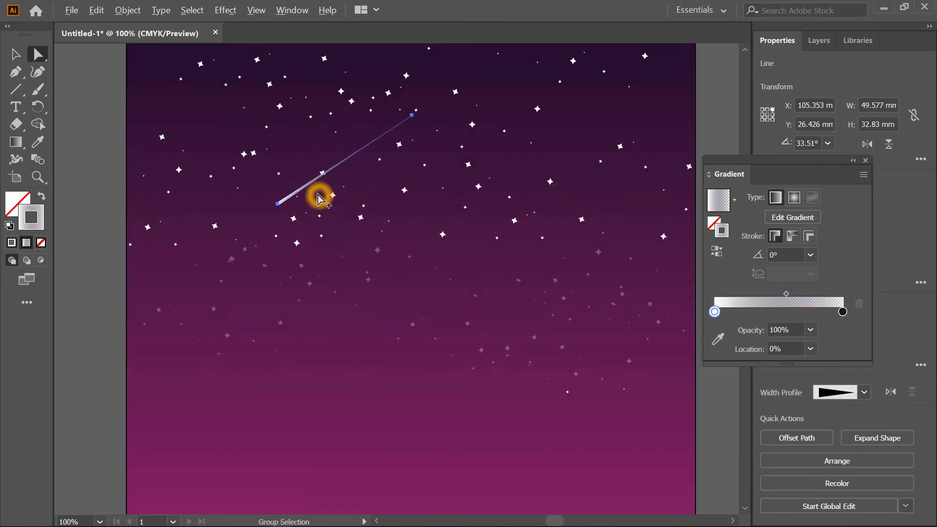
# - Move the shooting star toward the sky's upper right and place three copies of it across the top of the sky
pyautogui.scroll(1, 318, 195)
pyautogui.moveTo(293, 198); pyautogui.dragTo(497, 142)
pyautogui.press('v')
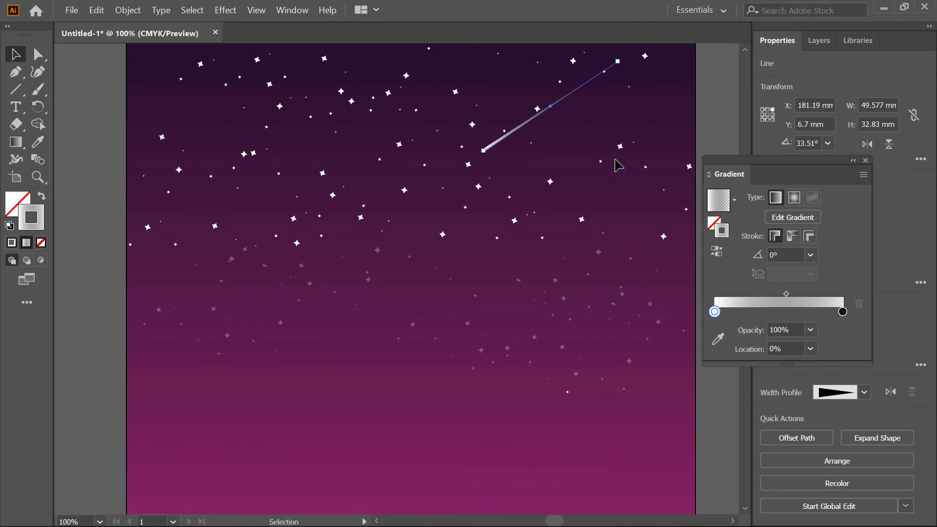
pyautogui.click(586, 145)
pyautogui.moveTo(488, 152); pyautogui.dragTo(344, 195)
pyautogui.hotkey('ctrl', 'z')
pyautogui.moveTo(292, 149); pyautogui.dragTo(500, 87)
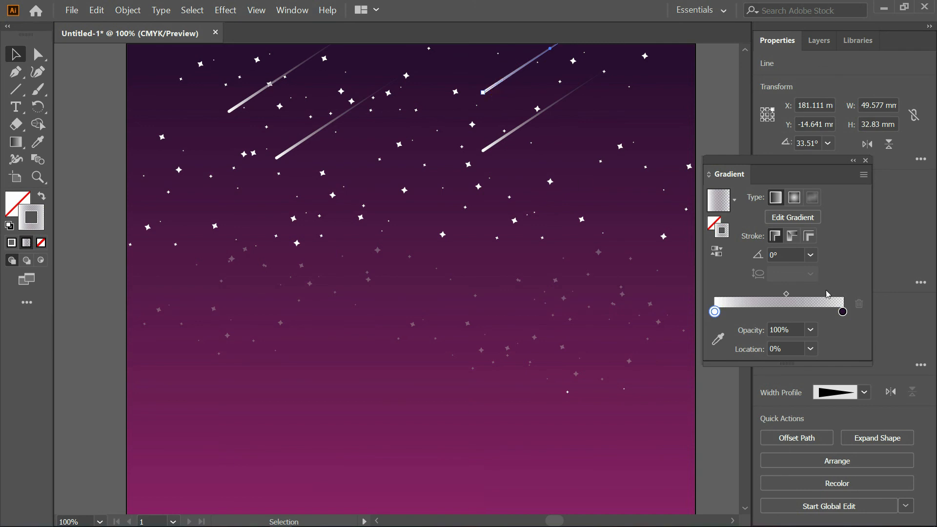
# - Thin the upper-right shooting star's stroke to 1 pt and reduce the upper-left one's stroke weight by one step
pyautogui.click(865, 161)
pyautogui.click(822, 227)
pyautogui.click(821, 227)
pyautogui.click(239, 107)
pyautogui.click(822, 226)
# - Set the opacity of the lower-left shooting star to 54% and of the upper-right one to 51%
pyautogui.click(299, 151)
pyautogui.click(857, 244)
pyautogui.click(830, 262)
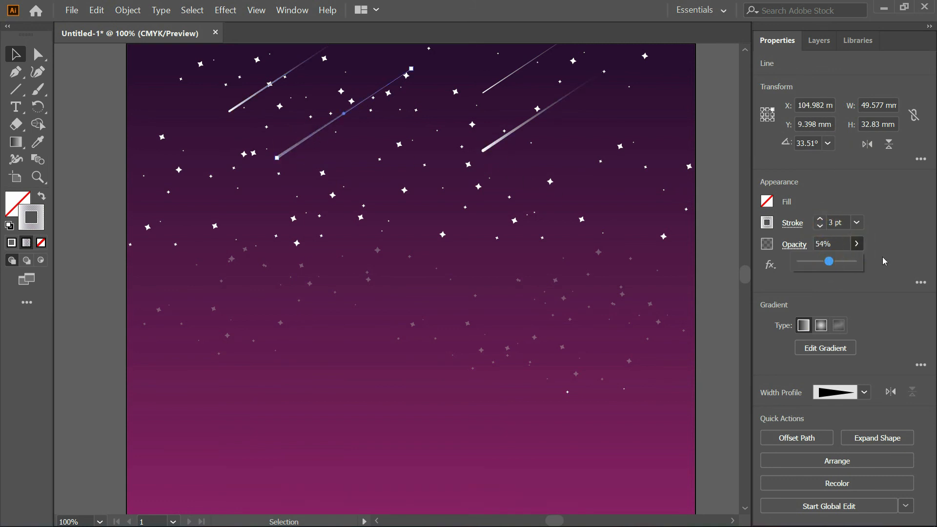
pyautogui.click(489, 92)
pyautogui.click(858, 243)
pyautogui.click(832, 263)
pyautogui.click(732, 205)
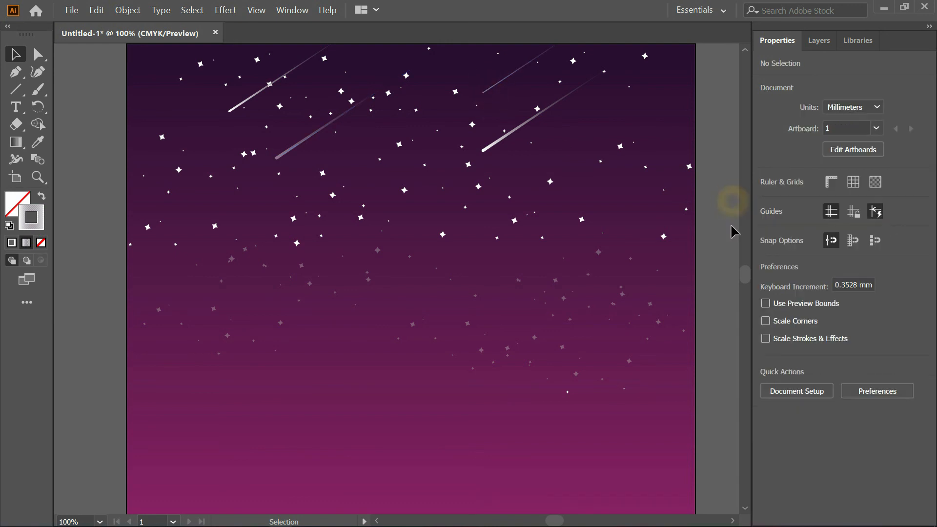
# - Draw an ellipse about 210 mm wide and 267 mm high, starting at the artboard's top edge and spanning its full width
pyautogui.hotkey('ctrl', '0')
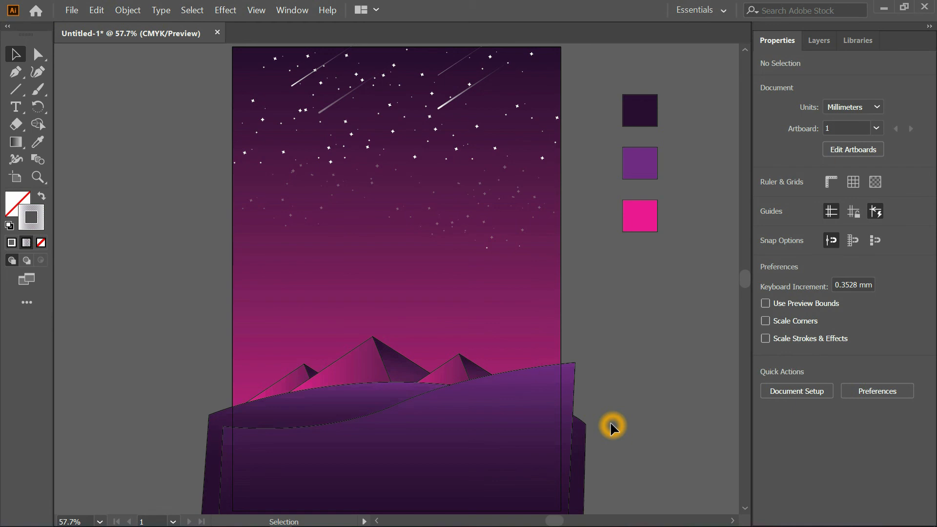
pyautogui.moveTo(22, 97); pyautogui.dragTo(63, 107)
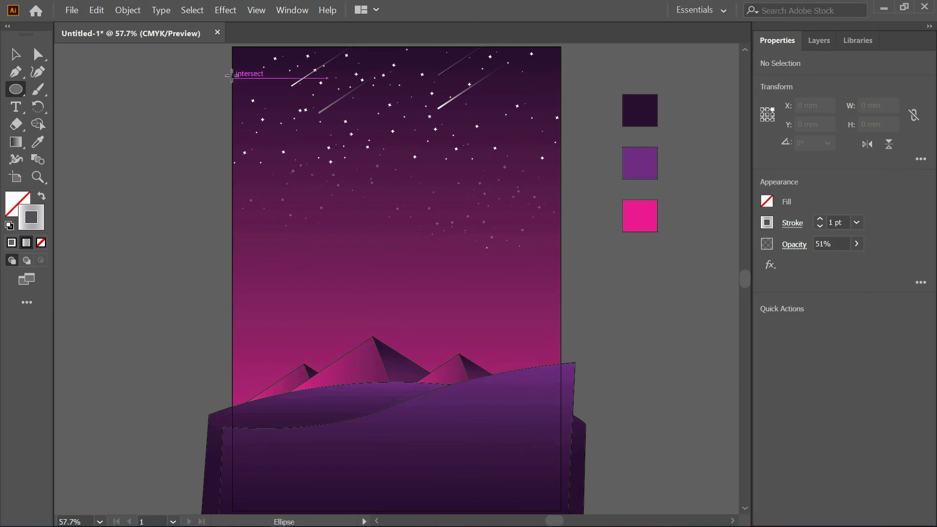
pyautogui.moveTo(233, 47); pyautogui.dragTo(561, 464)
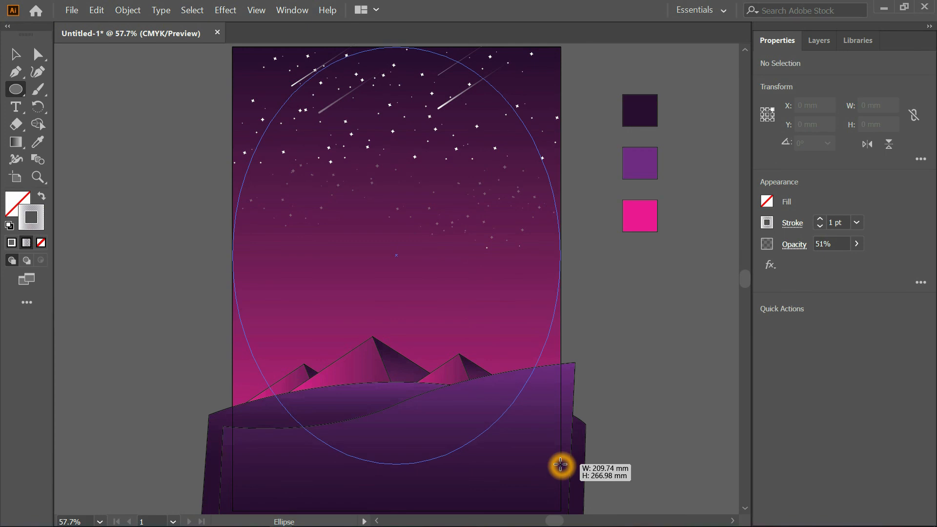
pyautogui.moveTo(560, 464); pyautogui.dragTo(559, 463)
pyautogui.click(15, 54)
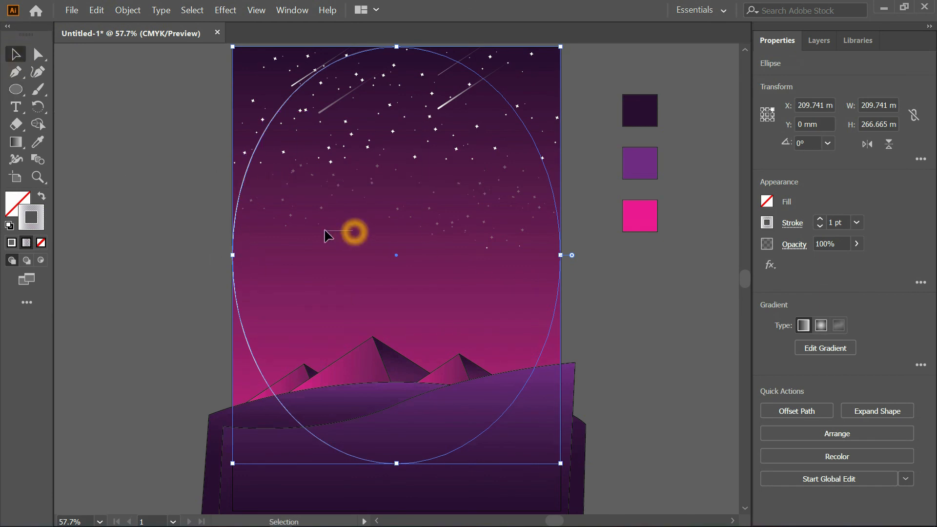
# - Move the ellipse off the artboard into the empty canvas beside the poster
pyautogui.click(269, 247)
pyautogui.moveTo(236, 235); pyautogui.dragTo(3, 227)
pyautogui.moveTo(132, 245); pyautogui.dragTo(414, 247)
pyautogui.moveTo(521, 200); pyautogui.dragTo(124, 205)
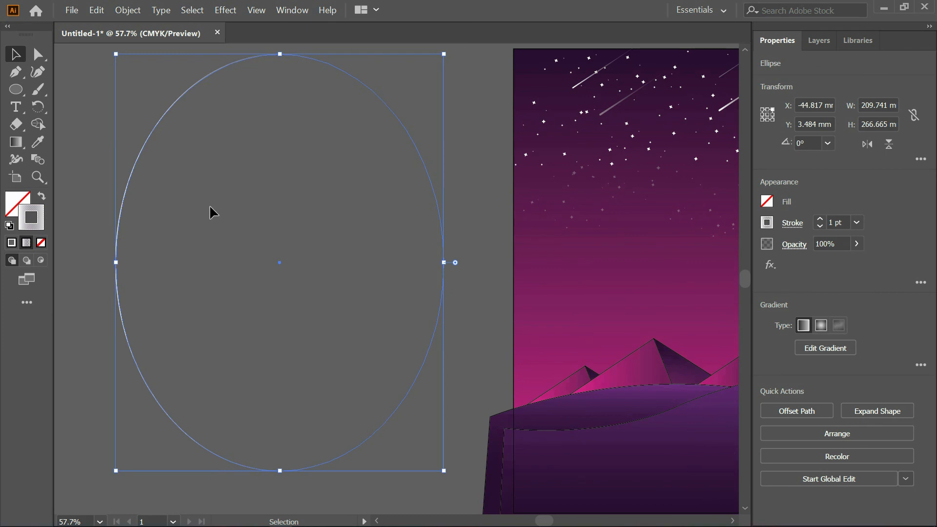
# - Remove the ellipse's stroke and give it a solid white fill
pyautogui.click(42, 214)
pyautogui.click(13, 244)
pyautogui.click(42, 244)
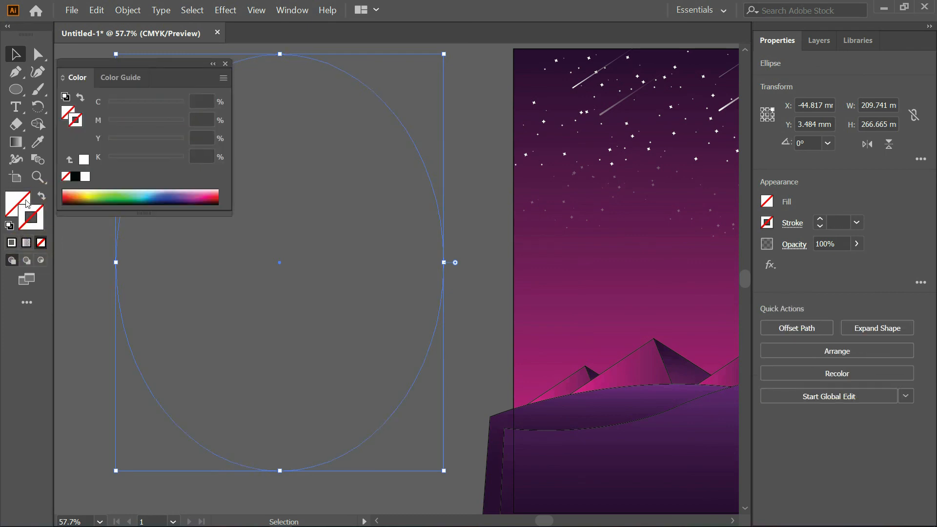
pyautogui.click(225, 63)
pyautogui.click(19, 202)
pyautogui.click(84, 159)
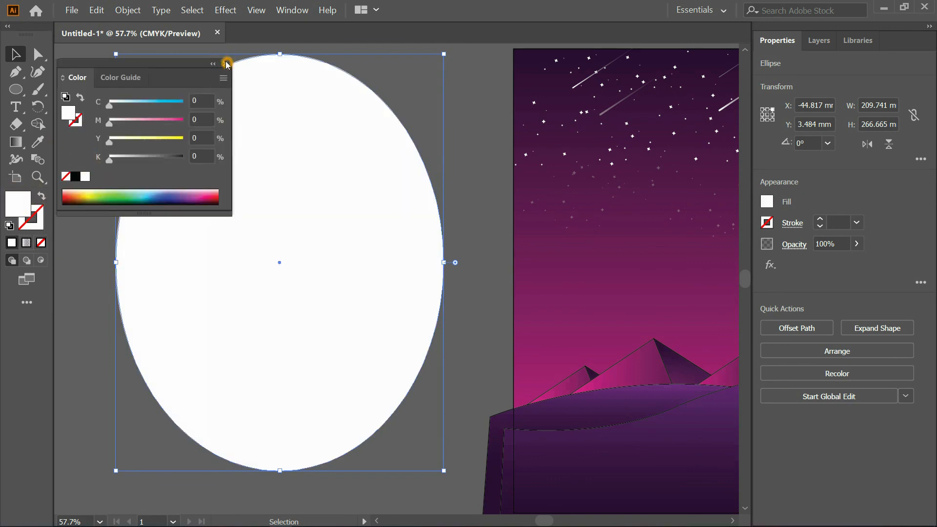
pyautogui.click(226, 64)
pyautogui.click(91, 179)
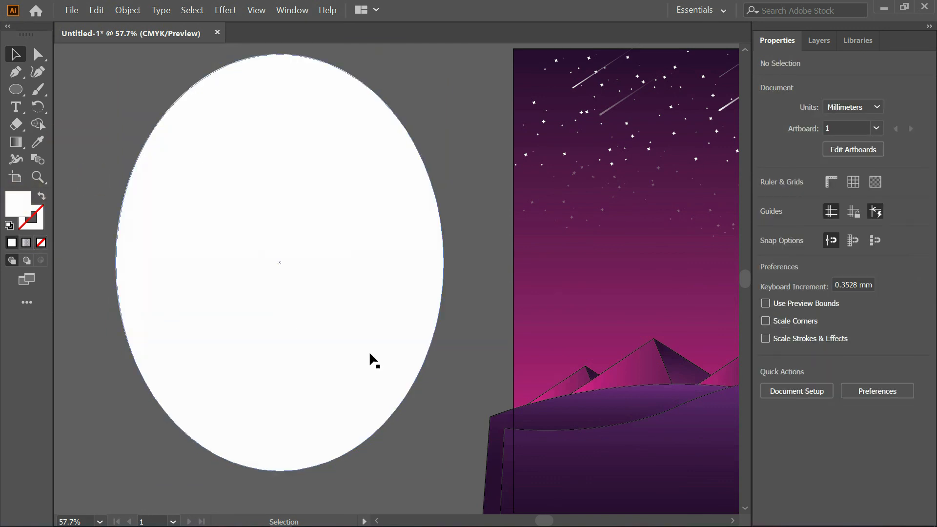
# - Draw a narrow upright rectangle about 10 by 65 mm beside the ellipse and fully round its corners
pyautogui.moveTo(369, 351); pyautogui.dragTo(555, 355)
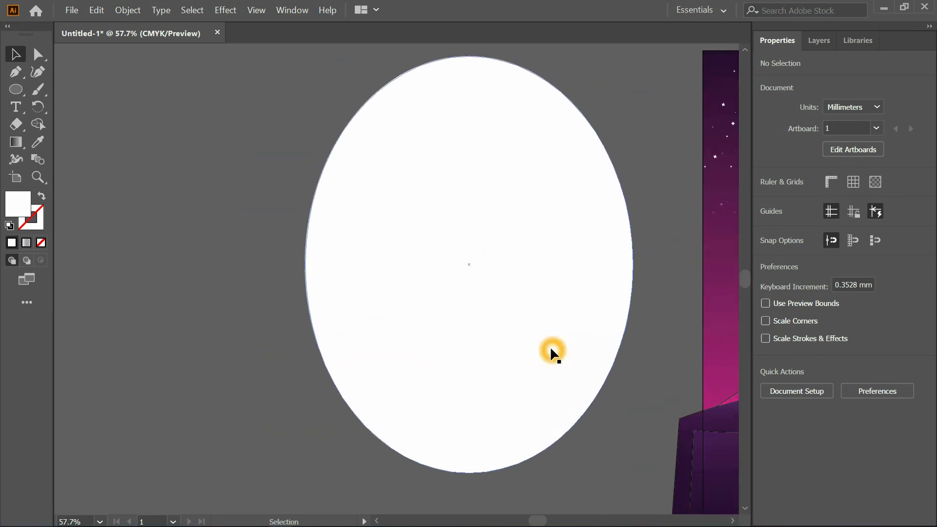
pyautogui.click(18, 91)
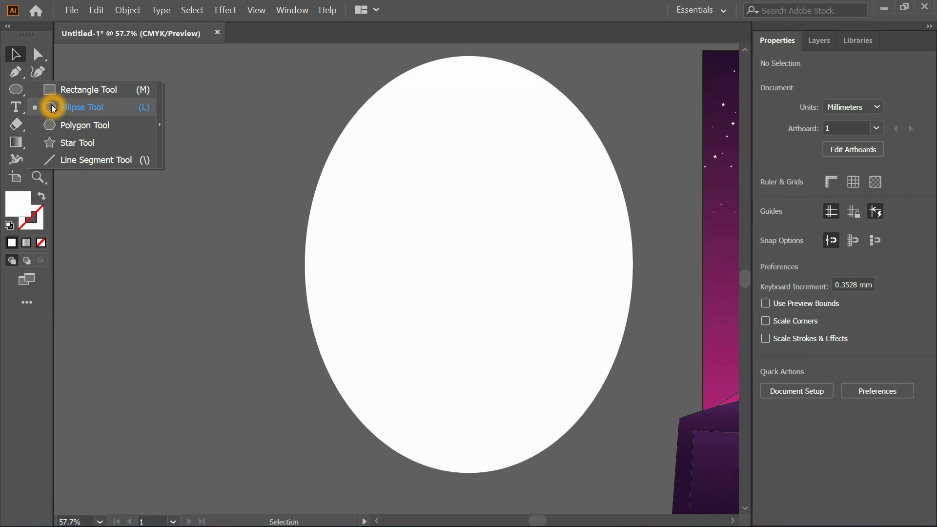
pyautogui.click(55, 90)
pyautogui.moveTo(160, 219); pyautogui.dragTo(176, 321)
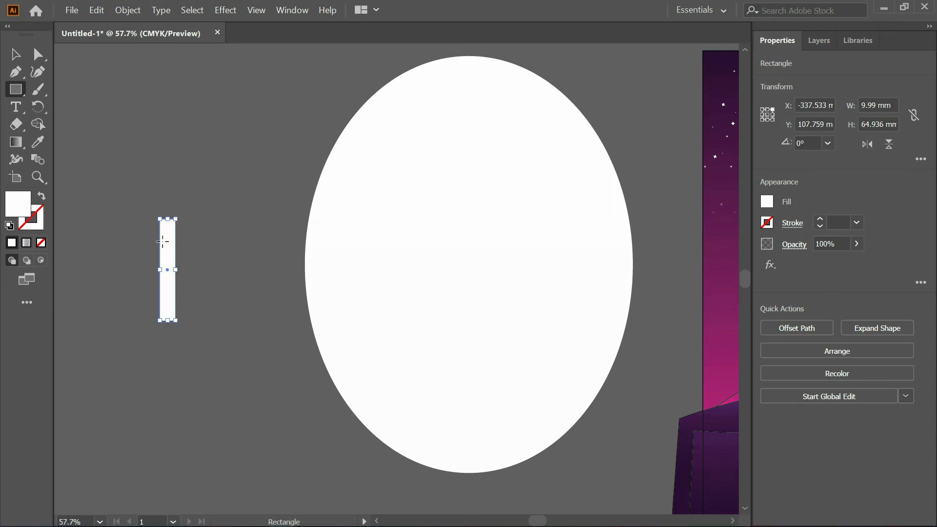
pyautogui.scroll(2, 163, 235)
pyautogui.moveTo(184, 279); pyautogui.dragTo(237, 262)
# - Add an anchor point just below the middle of the rounded bar's left edge and deselect the bar
pyautogui.click(16, 74)
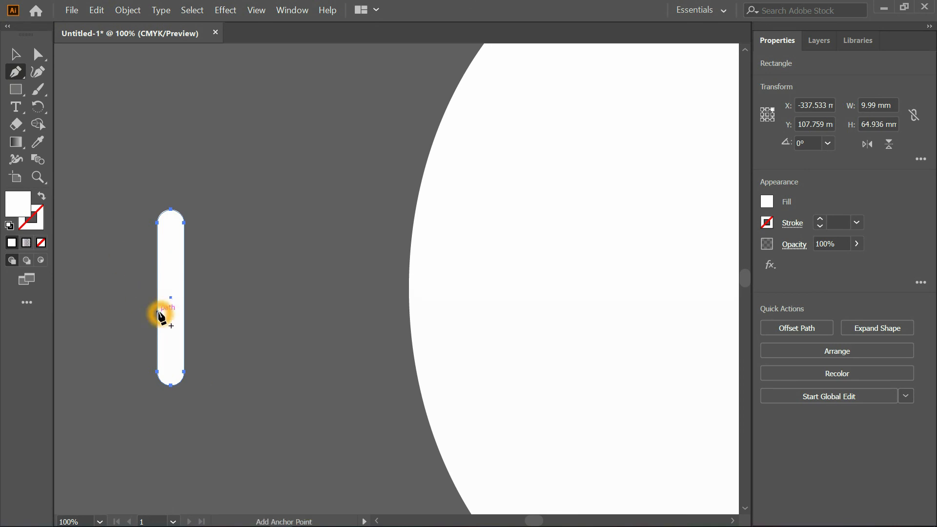
pyautogui.click(157, 312)
pyautogui.moveTo(137, 303); pyautogui.dragTo(157, 308)
pyautogui.keyDown('ctrl'); pyautogui.click(153, 308); pyautogui.keyUp('ctrl')
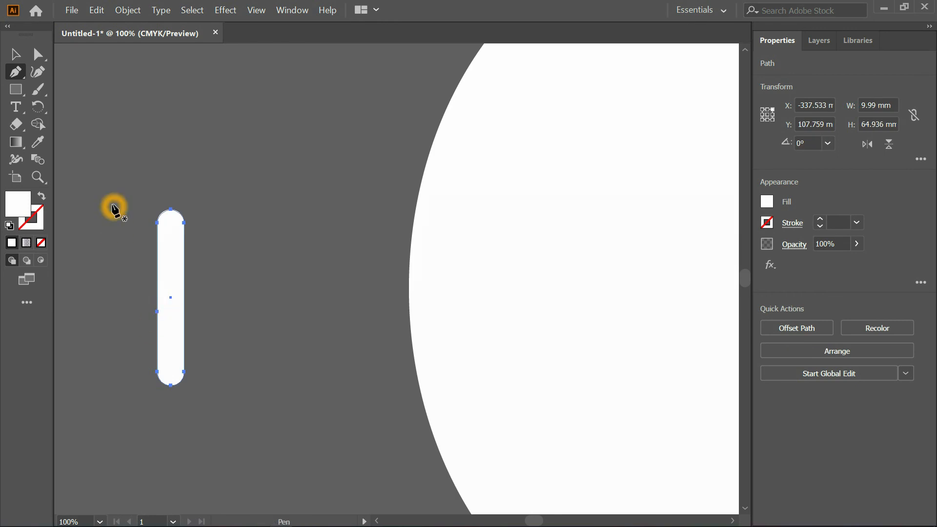
pyautogui.click(15, 54)
pyautogui.click(141, 167)
# - Draw a closed, upward-bending cactus arm on the left side of the rounded bar with the Pen tool
pyautogui.click(15, 72)
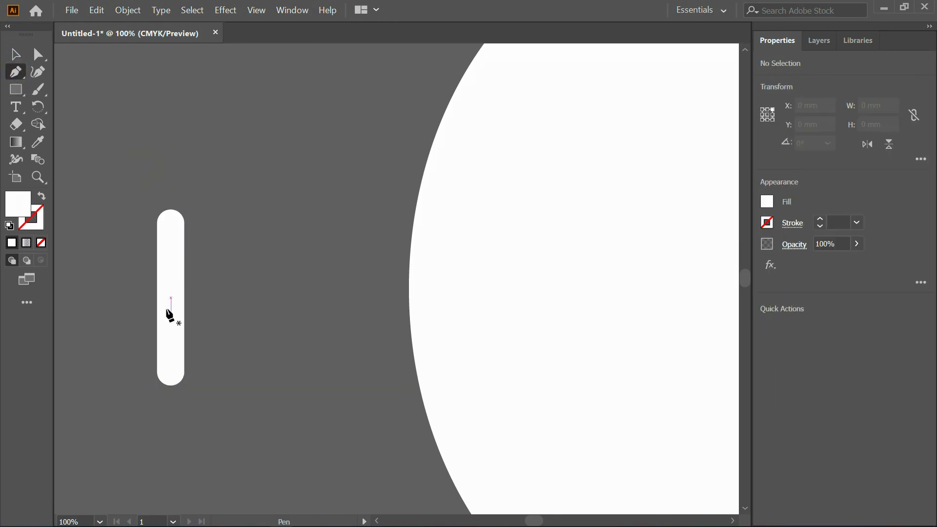
pyautogui.click(157, 298)
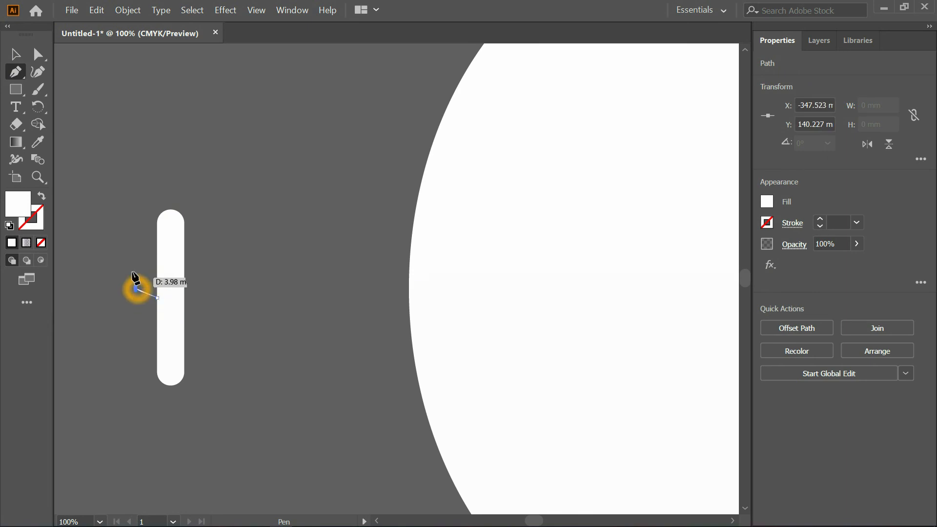
pyautogui.click(136, 289)
pyautogui.click(129, 239)
pyautogui.moveTo(130, 239)
pyautogui.mouseDown()
pyautogui.moveTo(132, 230)
pyautogui.moveTo(142, 241)
pyautogui.mouseUp()
pyautogui.moveTo(144, 277); pyautogui.dragTo(157, 297)
# - Draw a larger, upward-curving cactus arm on the right side of the rounded bar with the Pen tool
pyautogui.click(181, 319)
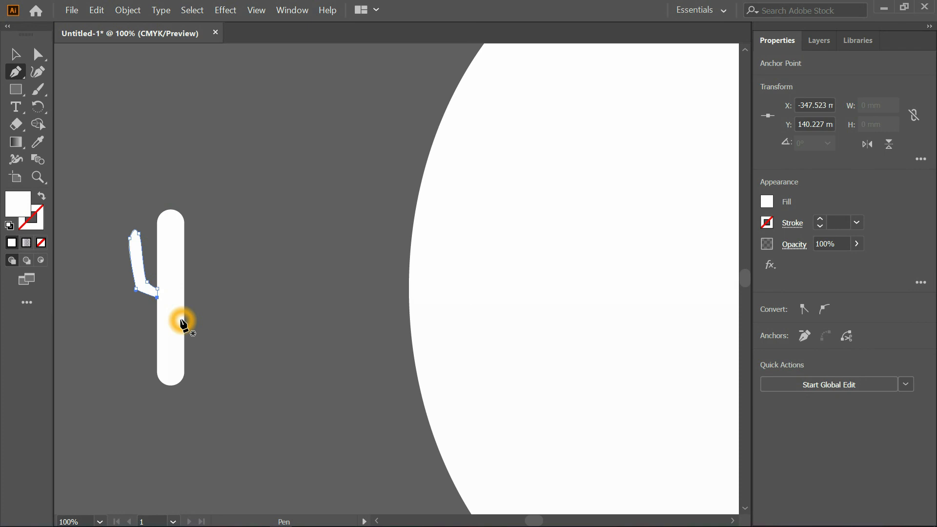
pyautogui.moveTo(215, 317); pyautogui.dragTo(213, 314)
pyautogui.moveTo(220, 235); pyautogui.dragTo(201, 245)
pyautogui.moveTo(195, 299); pyautogui.dragTo(188, 339)
pyautogui.click(181, 305)
pyautogui.click(144, 205)
# - Cut the cactus trunk and both arms, paste them in front, and unite them into one shape
pyautogui.click(38, 54)
pyautogui.moveTo(71, 119); pyautogui.dragTo(273, 434)
pyautogui.hotkey('ctrl', 'x')
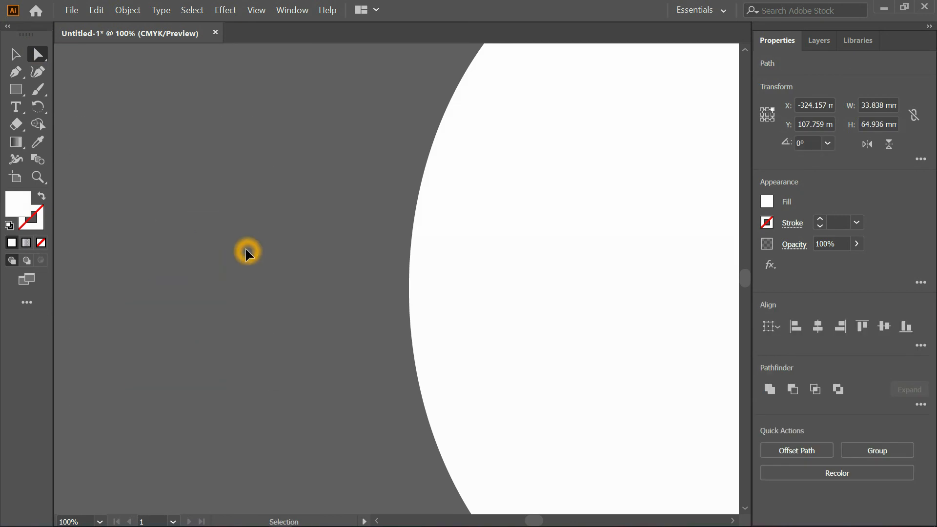
pyautogui.hotkey('ctrl', 'f')
pyautogui.moveTo(90, 163); pyautogui.dragTo(301, 433)
pyautogui.click(770, 389)
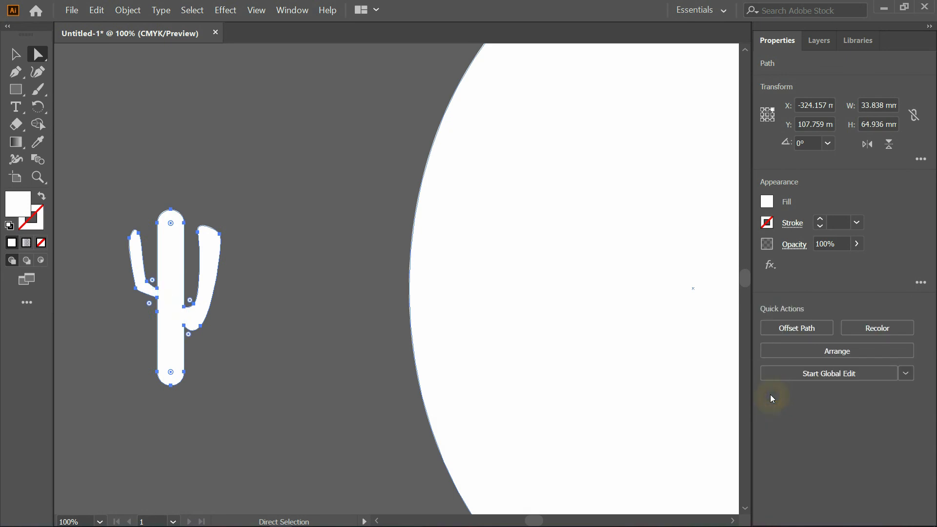
pyautogui.click(15, 54)
pyautogui.click(128, 157)
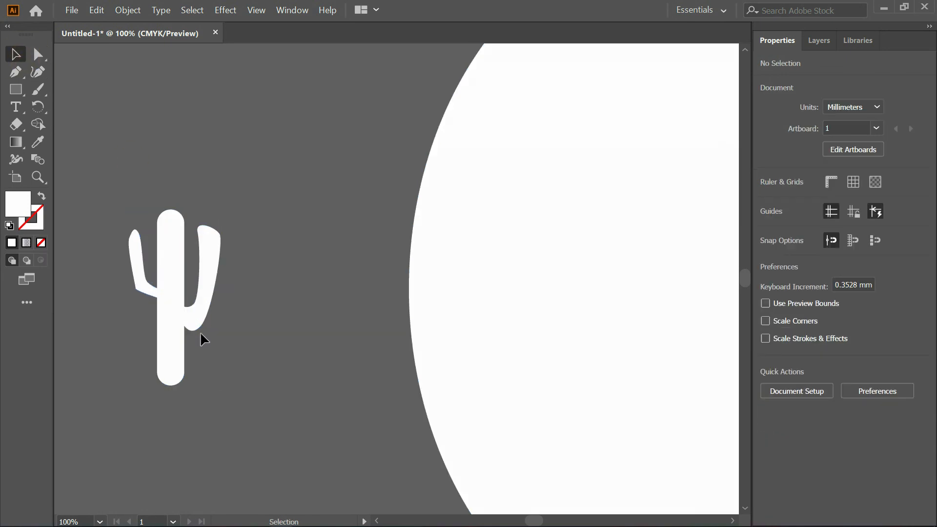
# - Try to set the fill colour to black (000000) with nothing selected
pyautogui.doubleClick(22, 207)
pyautogui.moveTo(667, 222); pyautogui.dragTo(714, 294)
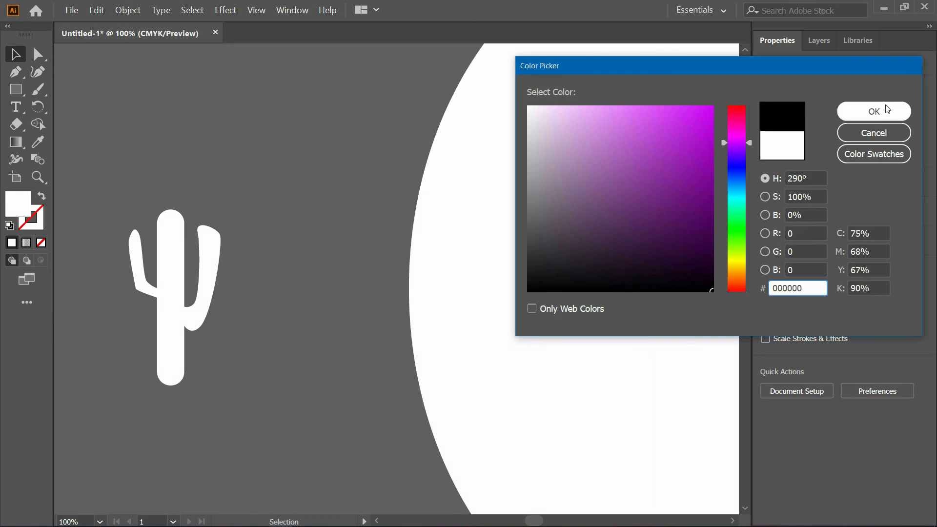
pyautogui.click(883, 111)
# - Give the cactus a solid black fill and no stroke
pyautogui.click(172, 263)
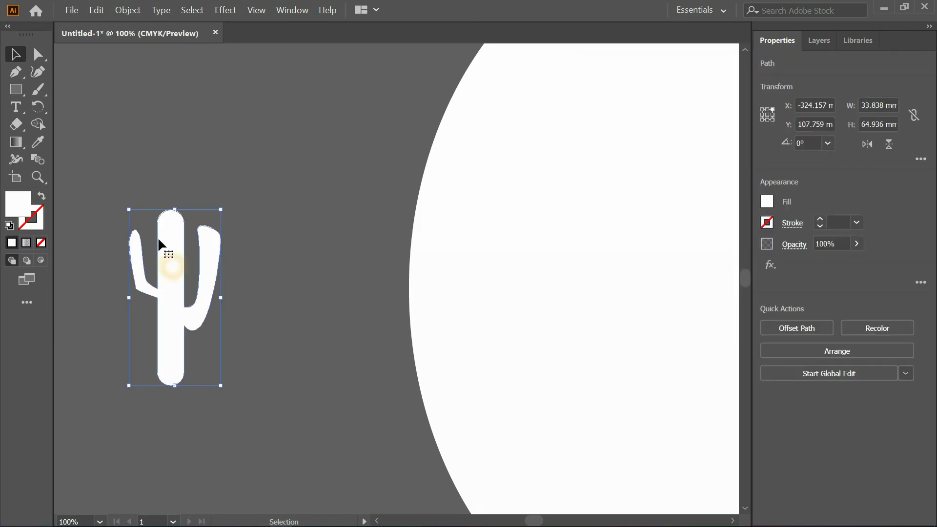
pyautogui.click(10, 226)
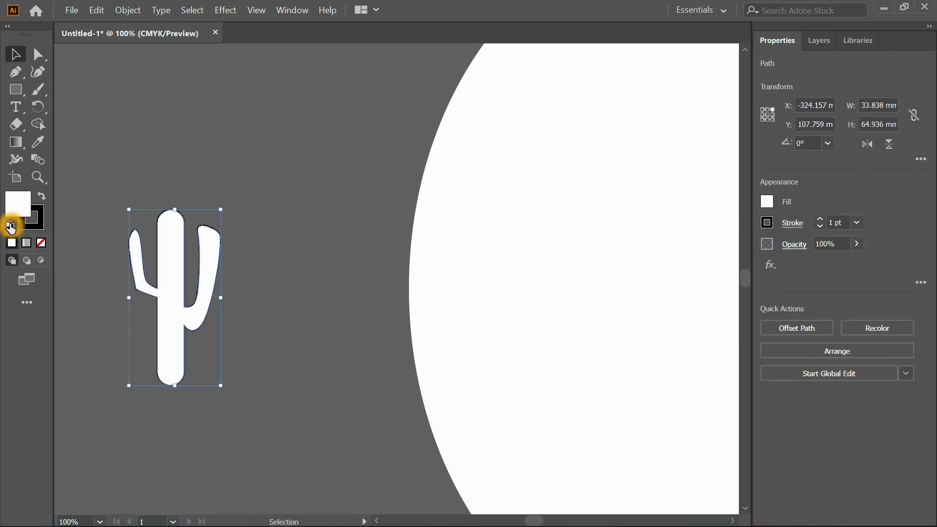
pyautogui.click(37, 226)
pyautogui.click(41, 243)
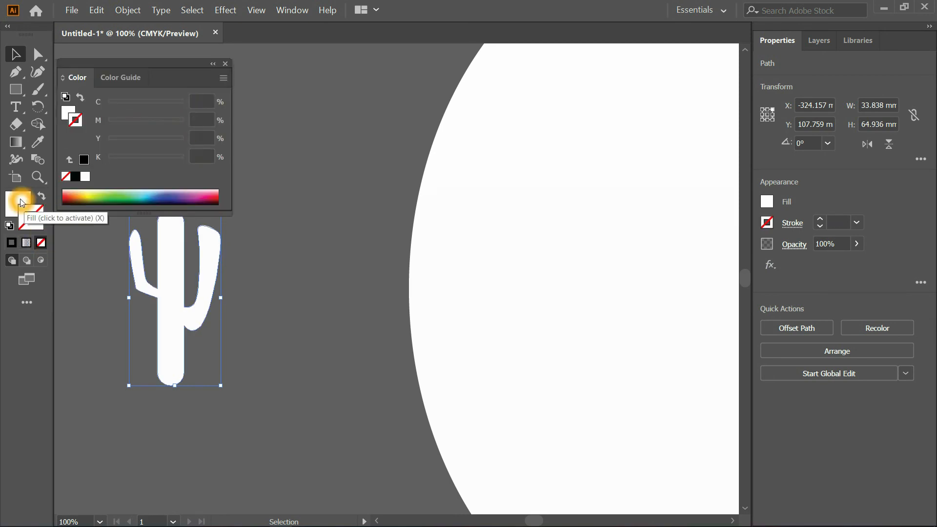
pyautogui.click(80, 178)
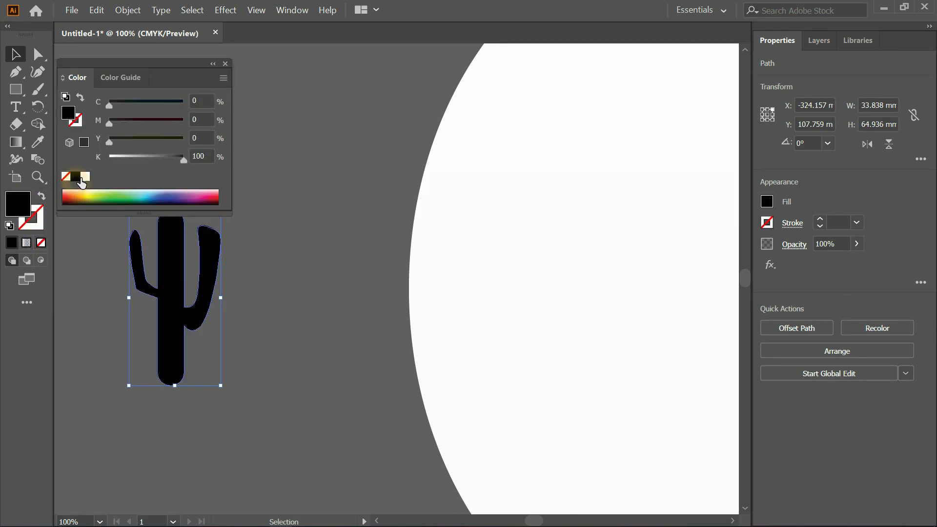
pyautogui.click(226, 64)
# - Move the cactus onto the lower-left part of the white ellipse so its base overlaps the ellipse's edge
pyautogui.scroll(-3, 301, 231)
pyautogui.click(262, 257)
pyautogui.moveTo(262, 257); pyautogui.dragTo(387, 337)
pyautogui.click(411, 352)
# - Subtract the cactus from the white ellipse with Minus Front
pyautogui.moveTo(296, 90); pyautogui.dragTo(348, 140)
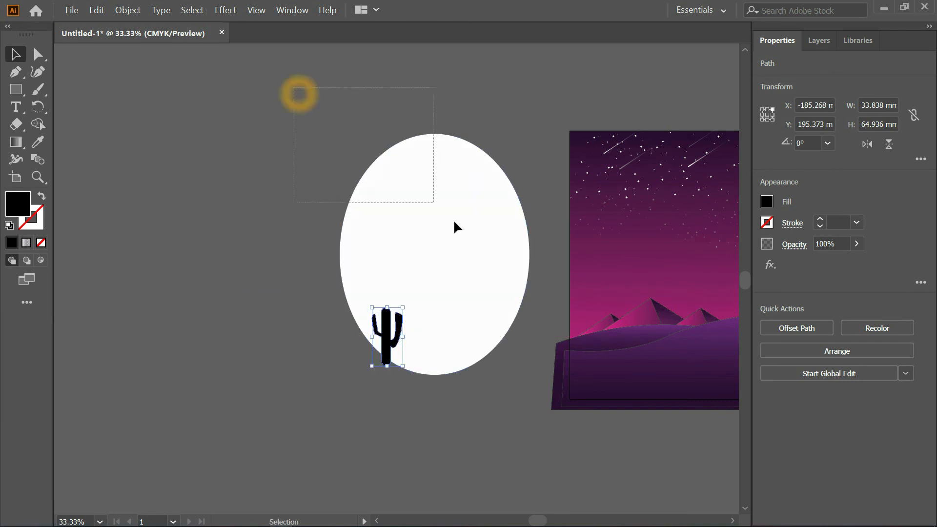
pyautogui.moveTo(544, 389); pyautogui.dragTo(544, 389)
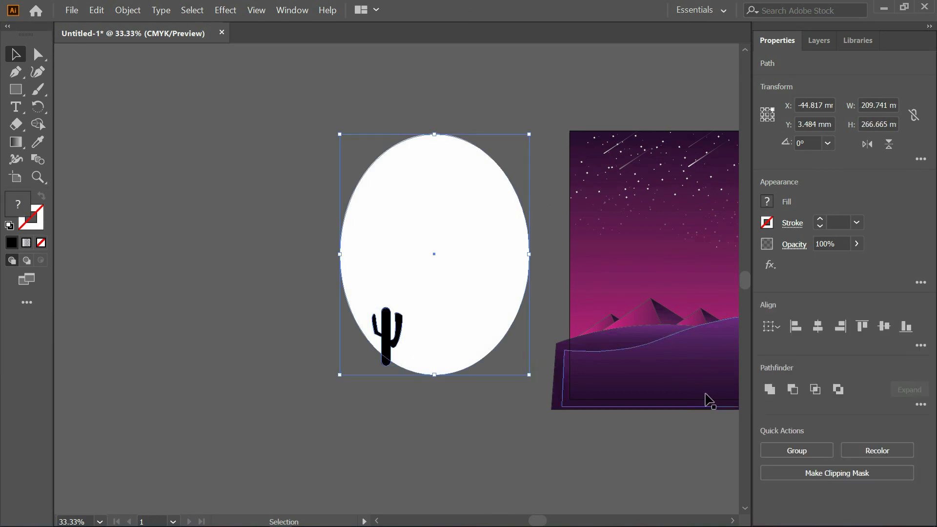
pyautogui.click(790, 394)
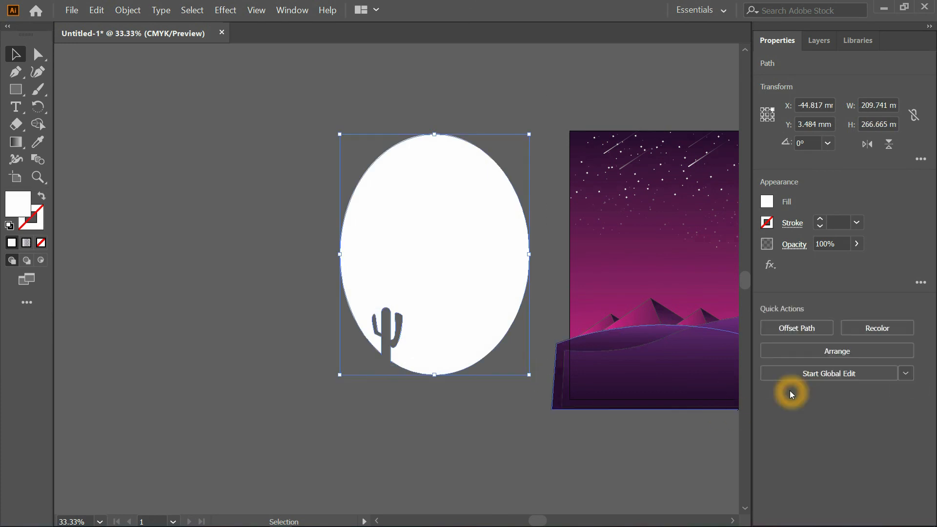
pyautogui.click(225, 232)
# - Place the ellipse with the cactus cutout over the poster, aligned to the artboard's top, and stretch its height to about 296 mm
pyautogui.moveTo(659, 364); pyautogui.dragTo(445, 383)
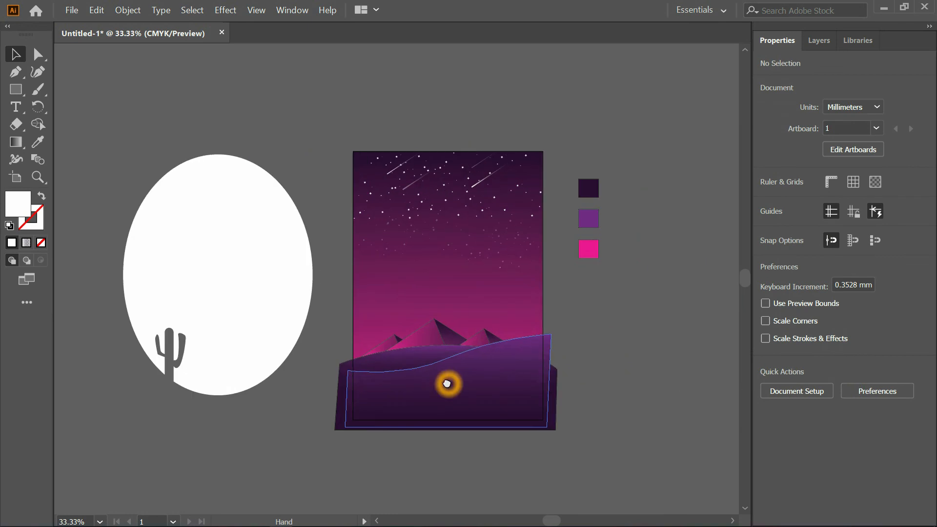
pyautogui.moveTo(217, 298); pyautogui.dragTo(447, 321)
pyautogui.moveTo(445, 181); pyautogui.dragTo(449, 152)
pyautogui.moveTo(543, 333); pyautogui.dragTo(569, 405)
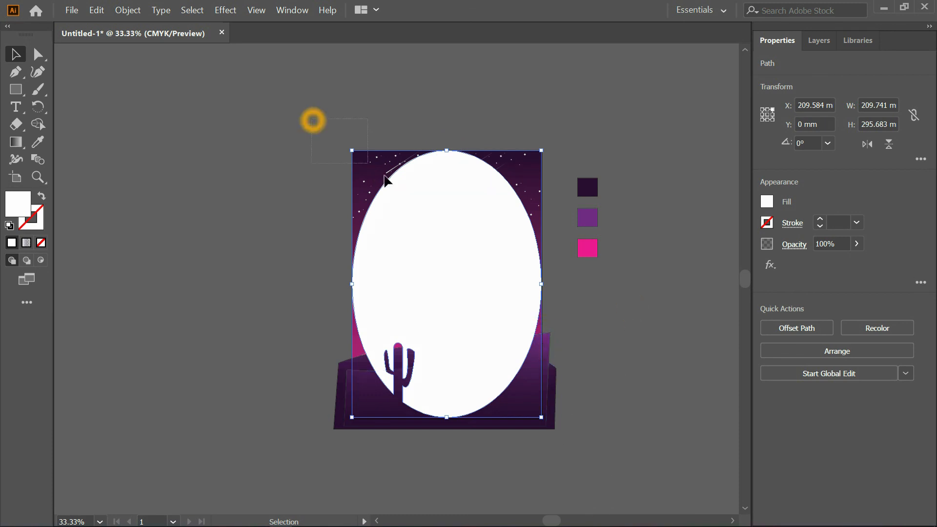
# - Unlock all locked objects in the poster artwork
pyautogui.hotkey('ctrl', 'a')
pyautogui.click(74, 10)
pyautogui.moveTo(123, 15)
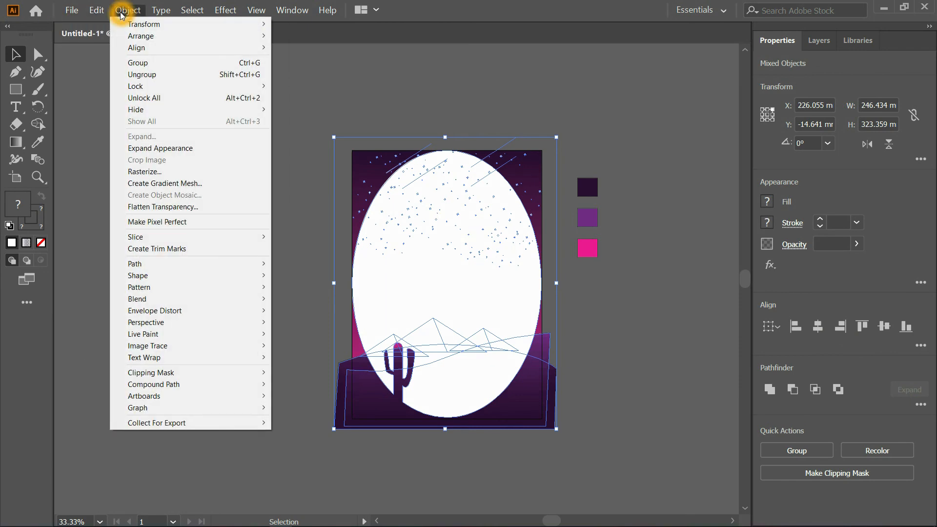
pyautogui.click(144, 97)
pyautogui.click(329, 143)
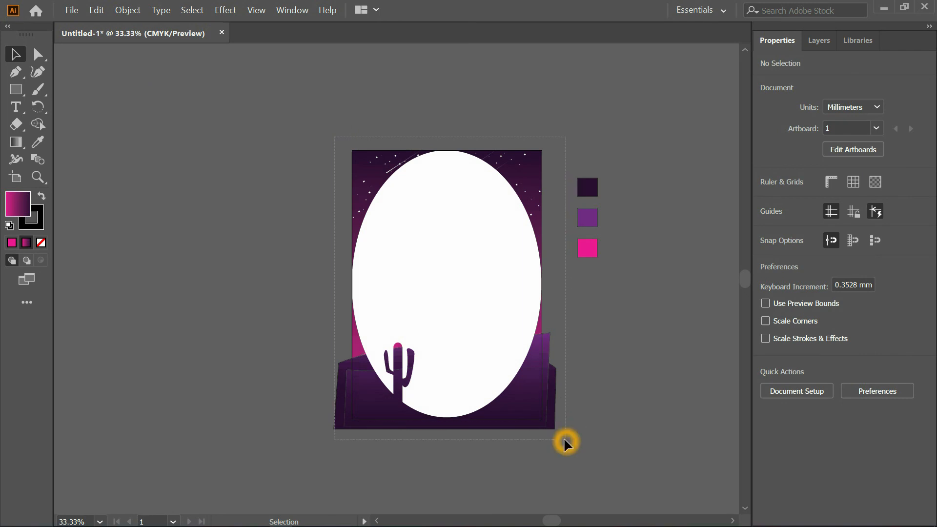
# - Select the whole poster artwork without the colour swatches and make a clipping mask from the ellipse with the cactus cutout
pyautogui.hotkey('ctrl', 'a')
pyautogui.rightClick(475, 305)
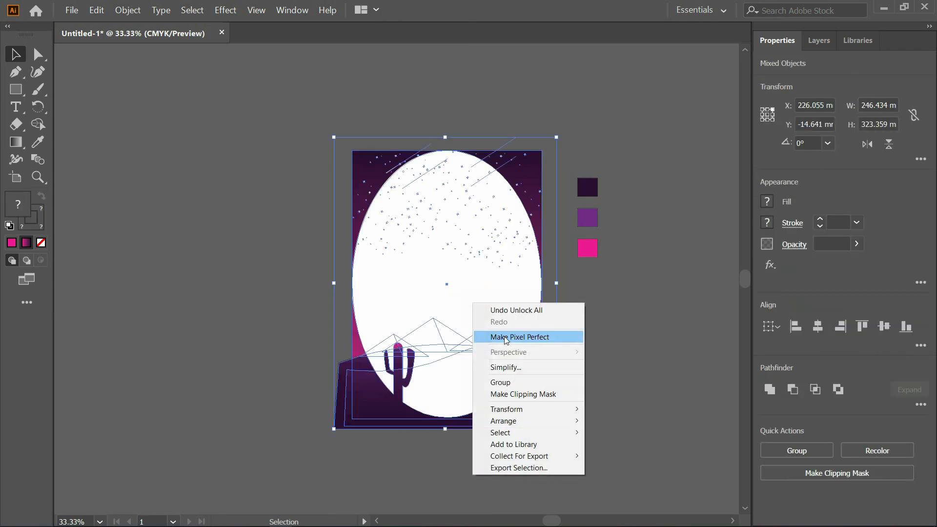
pyautogui.click(520, 395)
pyautogui.click(617, 365)
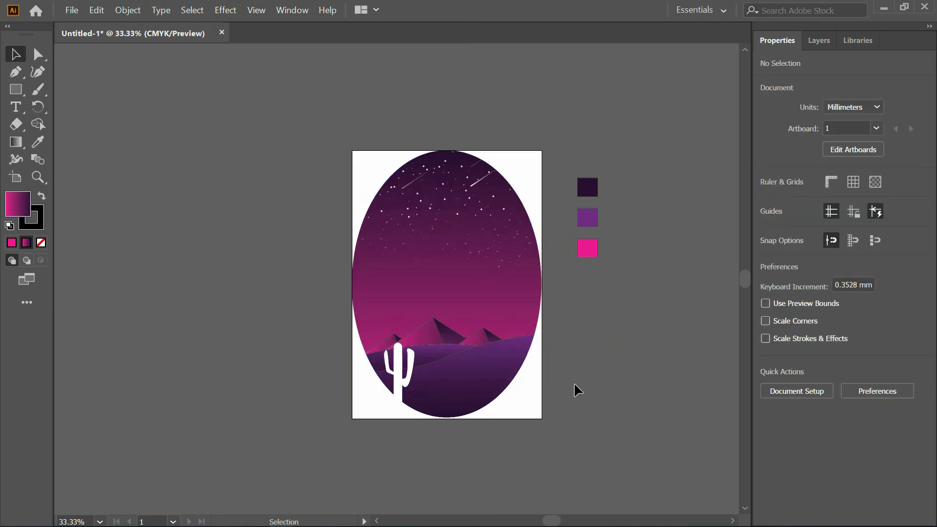
# - Remove the black stroke from the three main mountain triangles and both hills inside the clip group
pyautogui.click(432, 330)
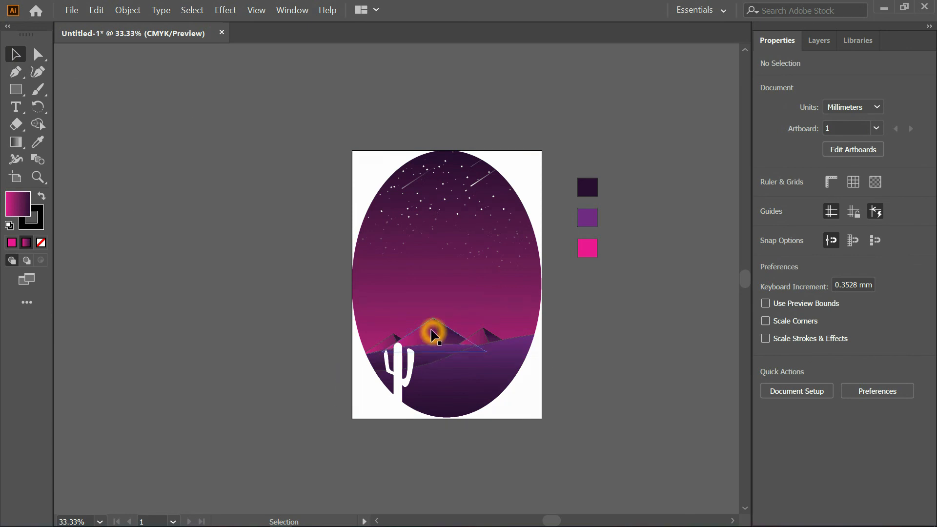
pyautogui.scroll(3, 433, 334)
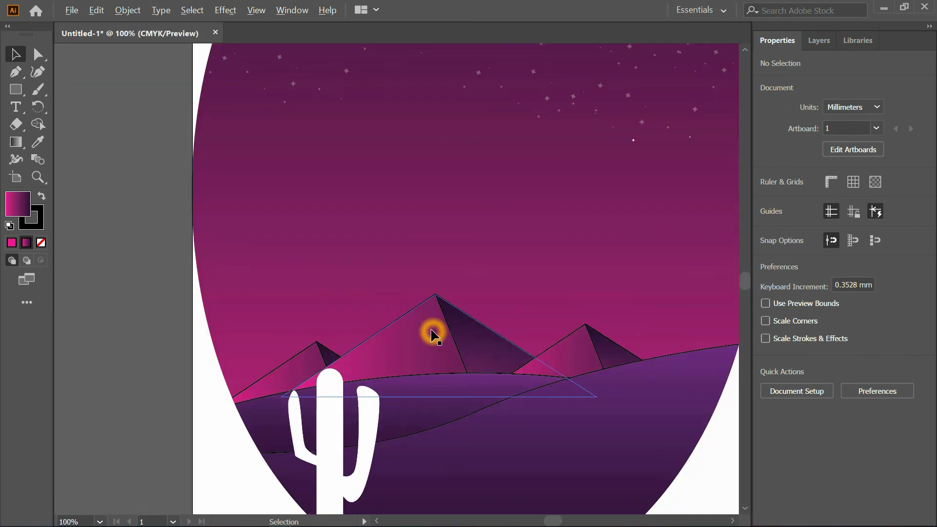
pyautogui.click(432, 334)
pyautogui.click(421, 212)
pyautogui.scroll(-2, 435, 230)
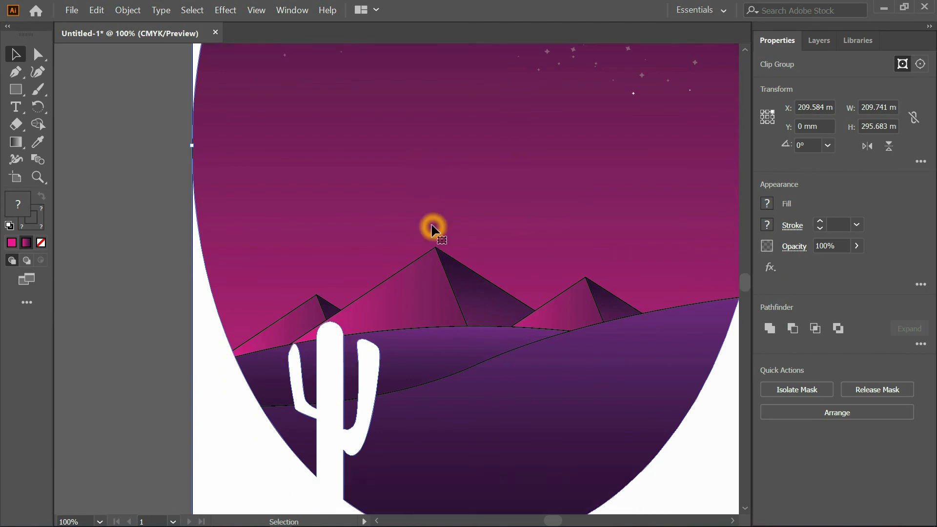
pyautogui.click(37, 54)
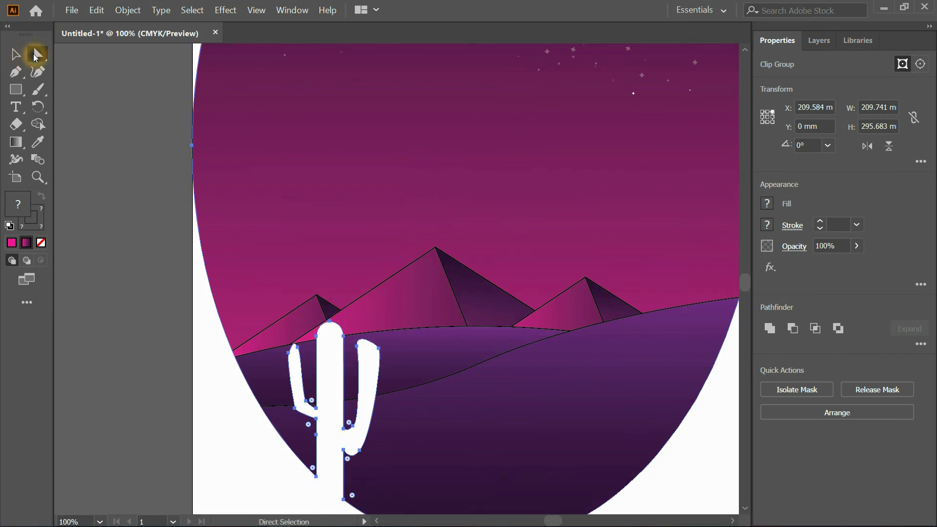
pyautogui.click(134, 230)
pyautogui.click(312, 306)
pyautogui.keyDown('shift'); pyautogui.click(392, 293); pyautogui.keyUp('shift')
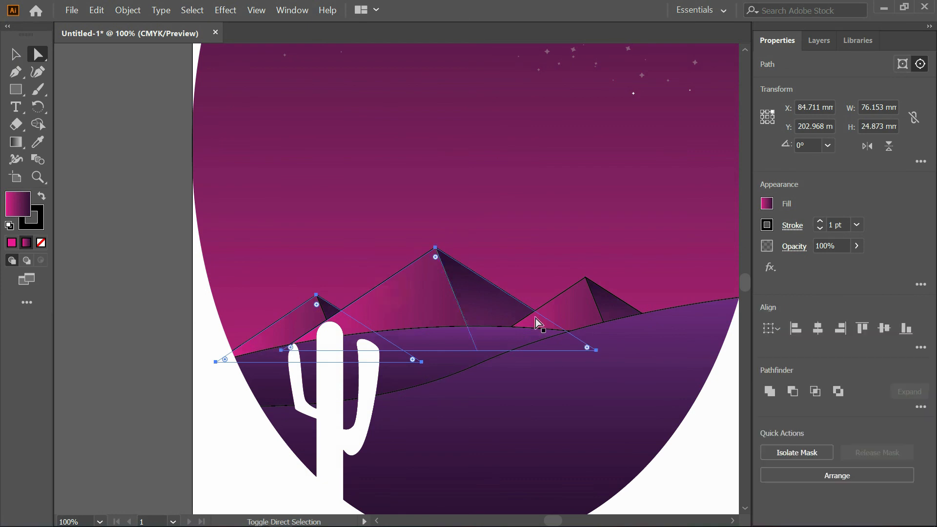
pyautogui.keyDown('shift'); pyautogui.click(581, 306); pyautogui.keyUp('shift')
pyautogui.keyDown('shift'); pyautogui.click(676, 372); pyautogui.keyUp('shift')
pyautogui.keyDown('shift'); pyautogui.click(458, 331); pyautogui.keyUp('shift')
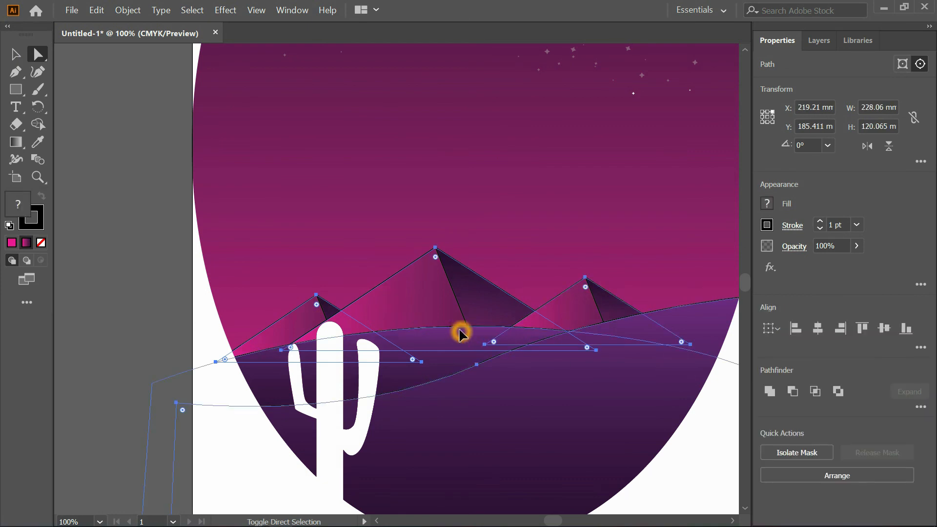
pyautogui.click(40, 213)
pyautogui.click(40, 214)
pyautogui.click(41, 243)
pyautogui.click(93, 247)
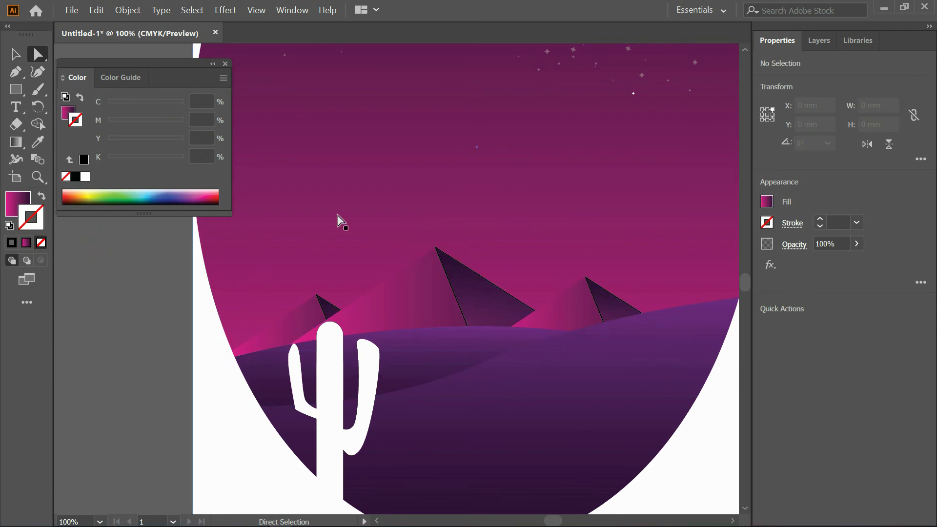
# - Remove the black stroke from the dark shaded sides of the three mountains
pyautogui.click(459, 295)
pyautogui.click(334, 311)
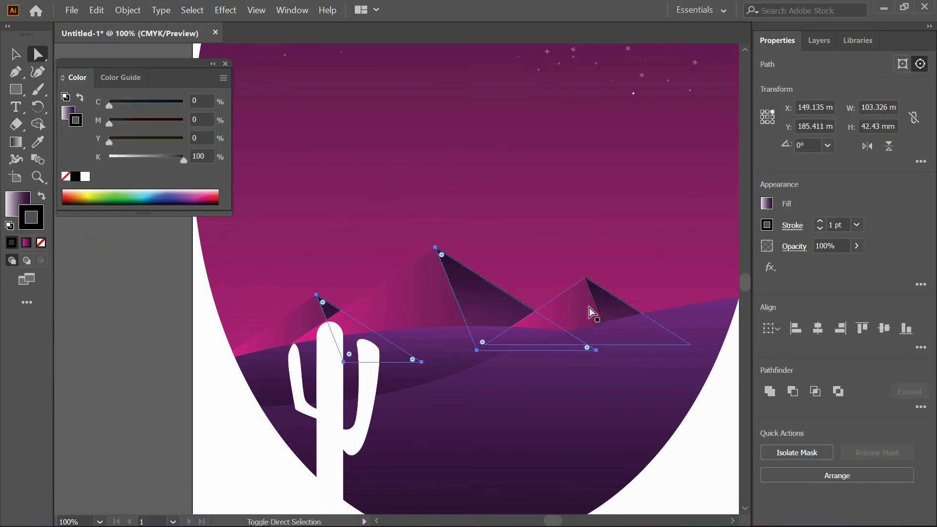
pyautogui.keyDown('shift'); pyautogui.click(603, 309); pyautogui.keyUp('shift')
pyautogui.click(41, 242)
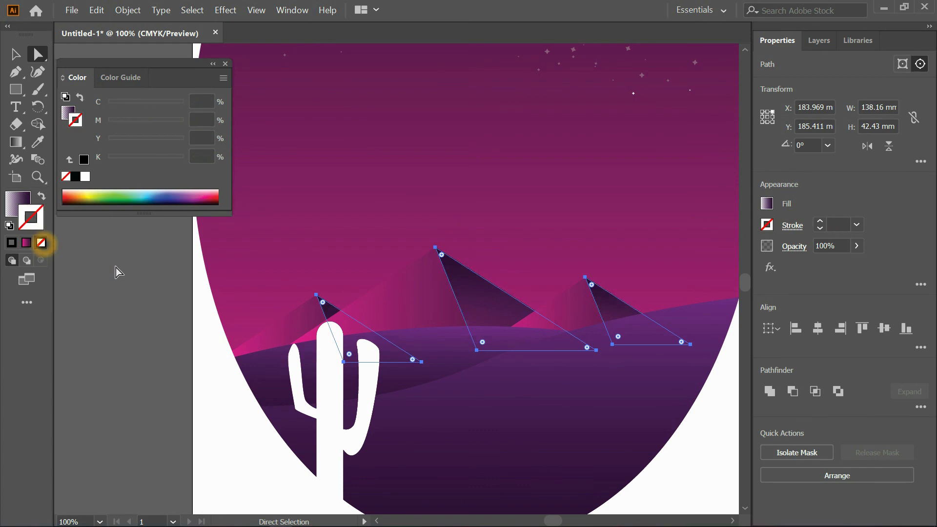
pyautogui.click(116, 267)
# - Draw a 210 × 297 mm rectangle covering the whole artboard and make its fill active for editing
pyautogui.scroll(-3, 420, 183)
pyautogui.scroll(1, 426, 194)
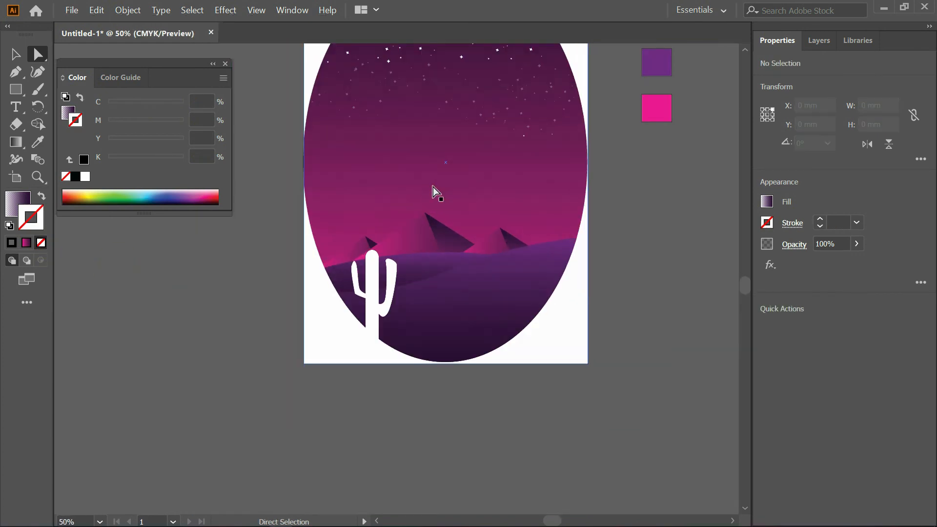
pyautogui.scroll(3, 428, 196)
pyautogui.click(15, 89)
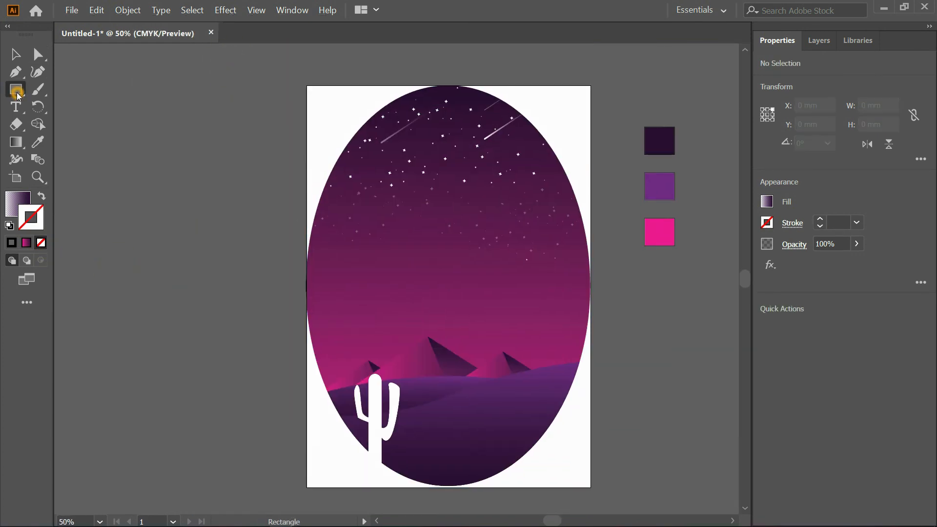
pyautogui.moveTo(307, 86); pyautogui.dragTo(592, 487)
pyautogui.moveTo(482, 188); pyautogui.dragTo(483, 188)
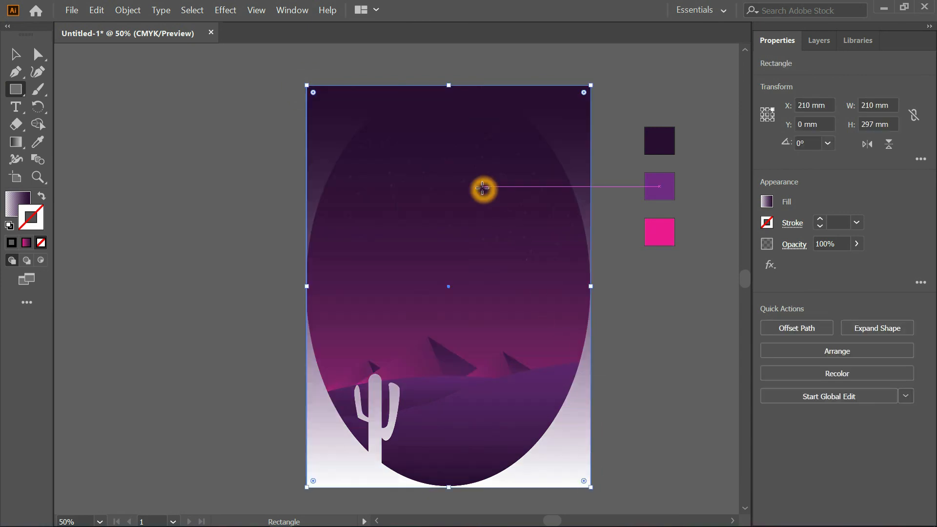
pyautogui.click(17, 200)
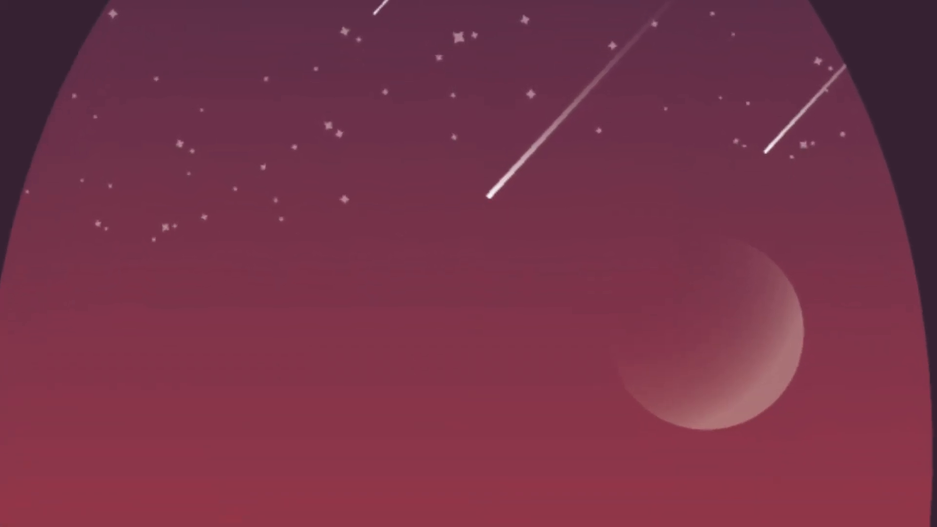